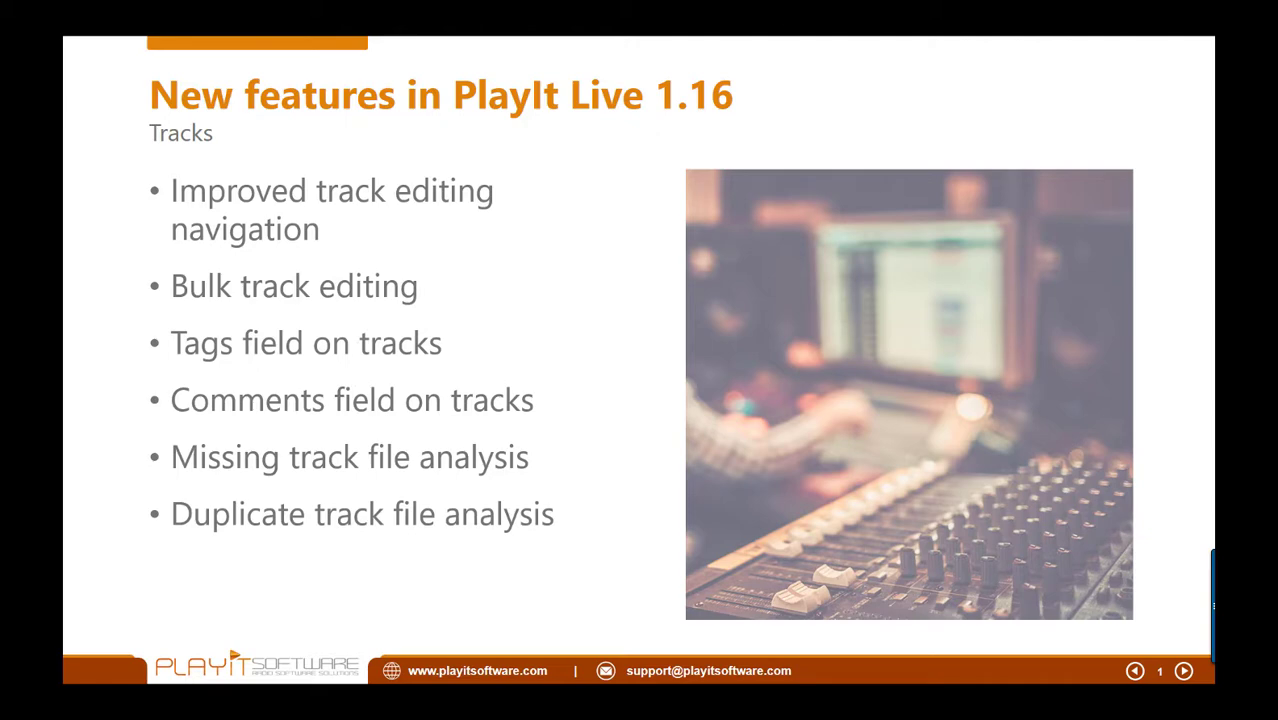
- Advance the slideshow from the Tracks slide to slide 2, Track groups
left_click(1140, 425)
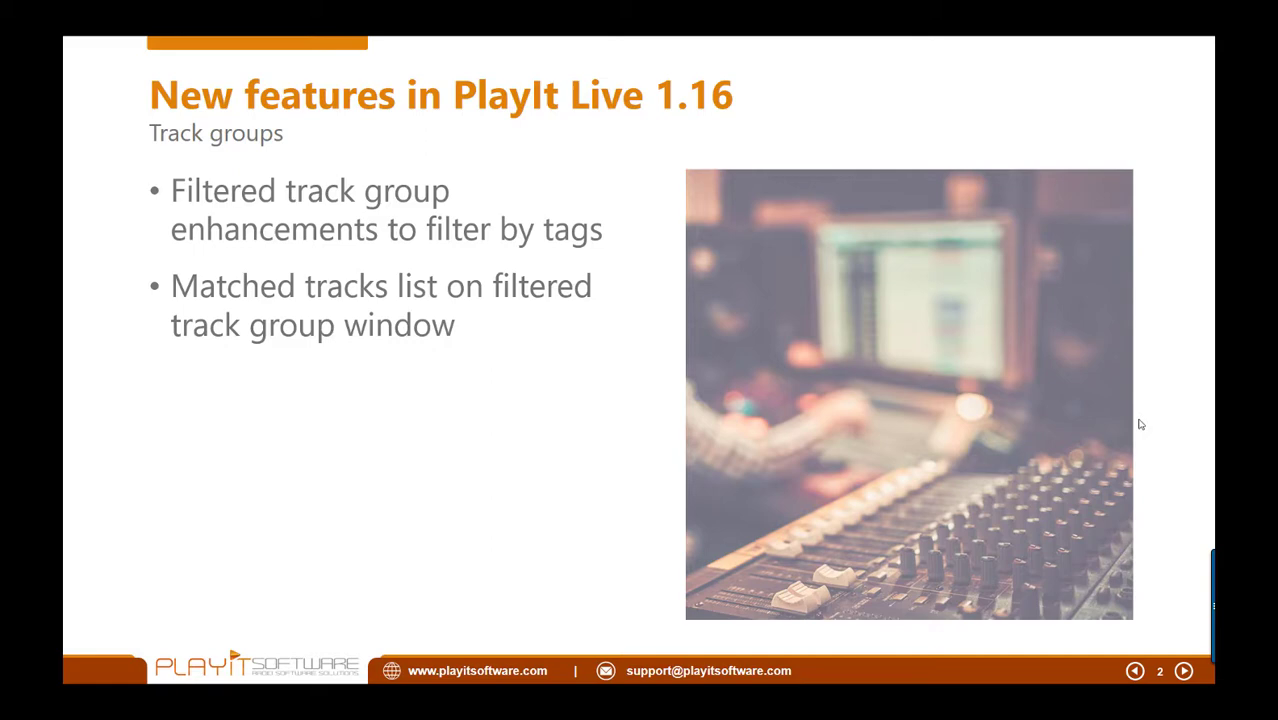
- Advance the slideshow to slide 3, Live playout log
left_click(1140, 424)
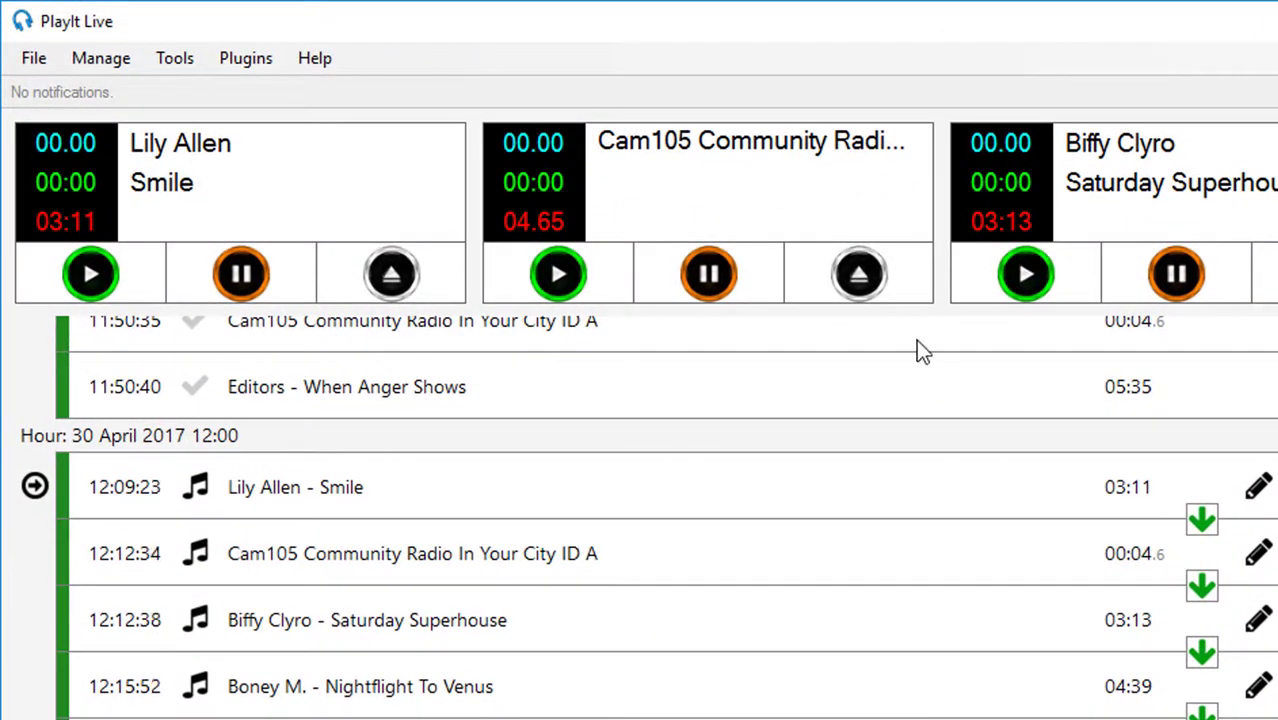
- Open Manage > Tracks to list every track in All Tracks
left_click(105, 60)
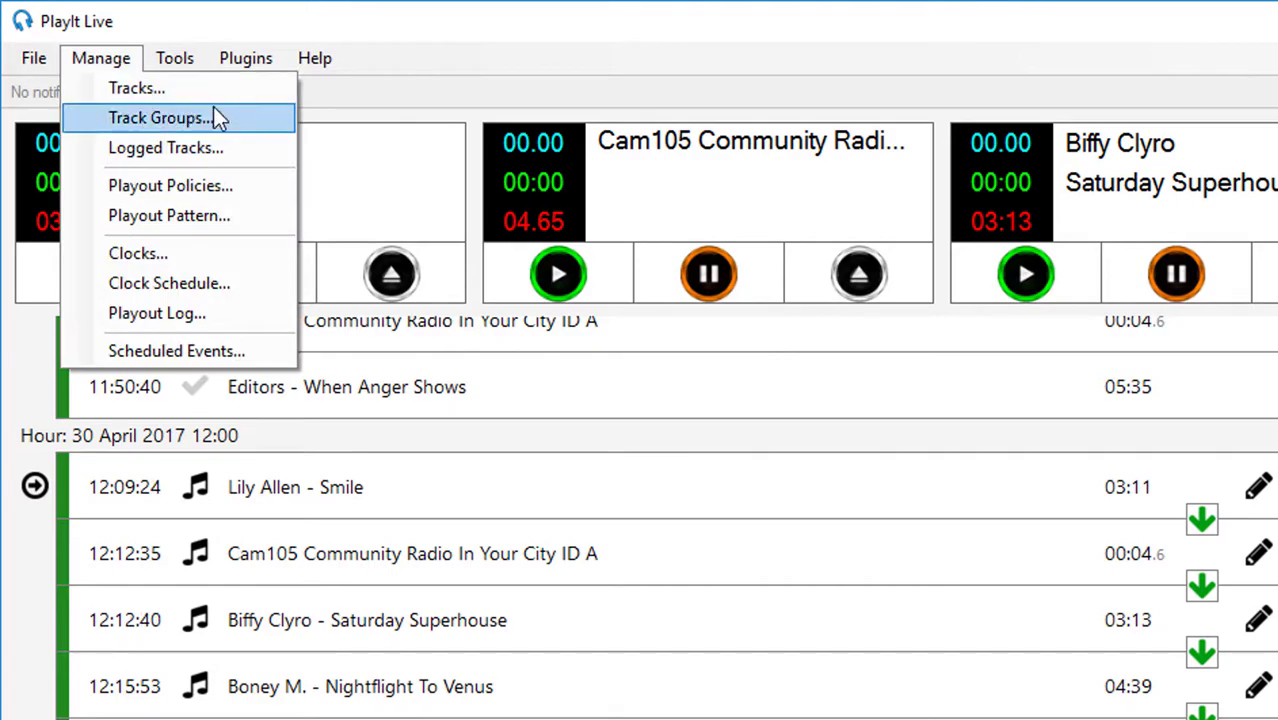
left_click(238, 94)
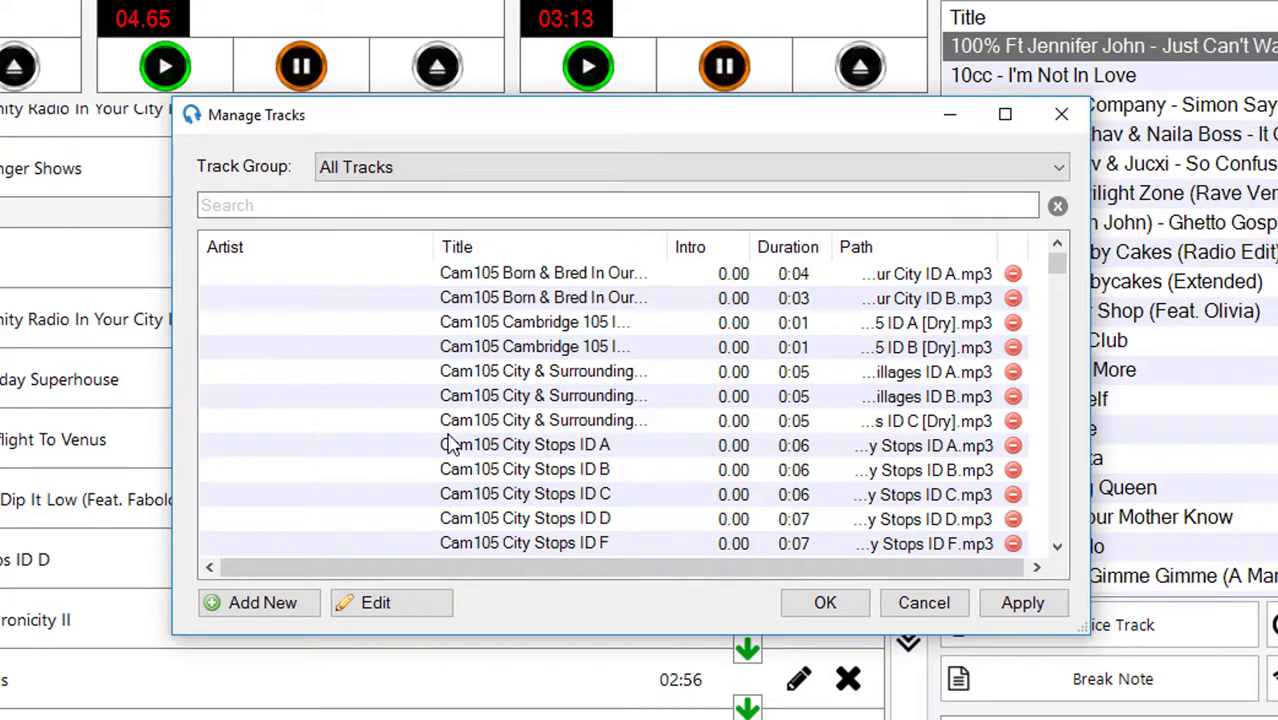
- Open Cam105 Born & Bred In Our City ID A for editing and browse the existing artists
double_click(515, 274)
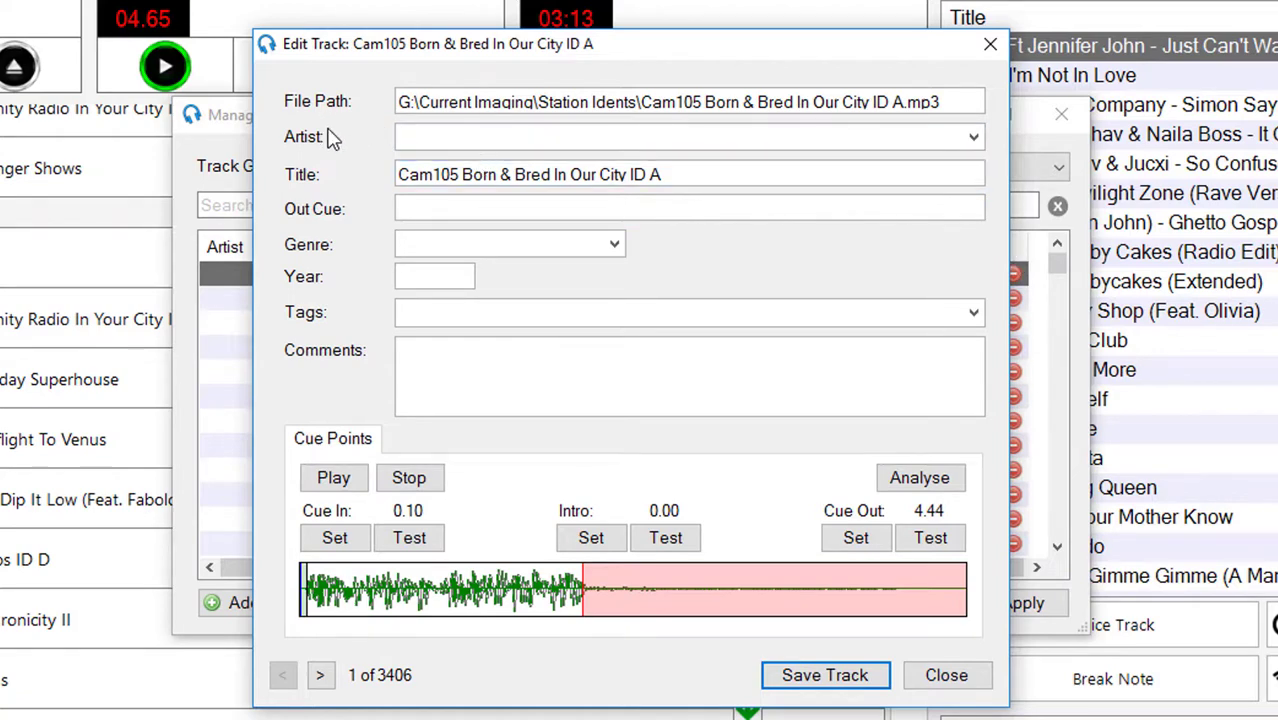
left_click(975, 142)
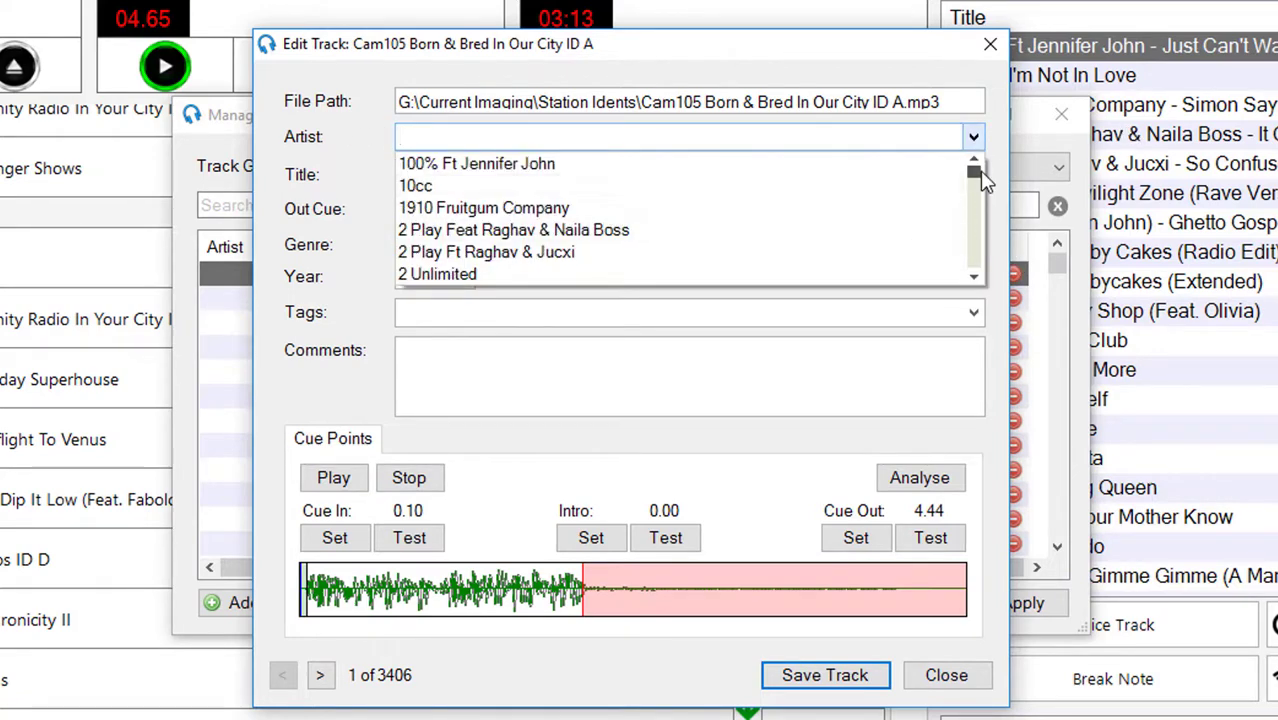
left_click_drag(978, 175, 980, 218)
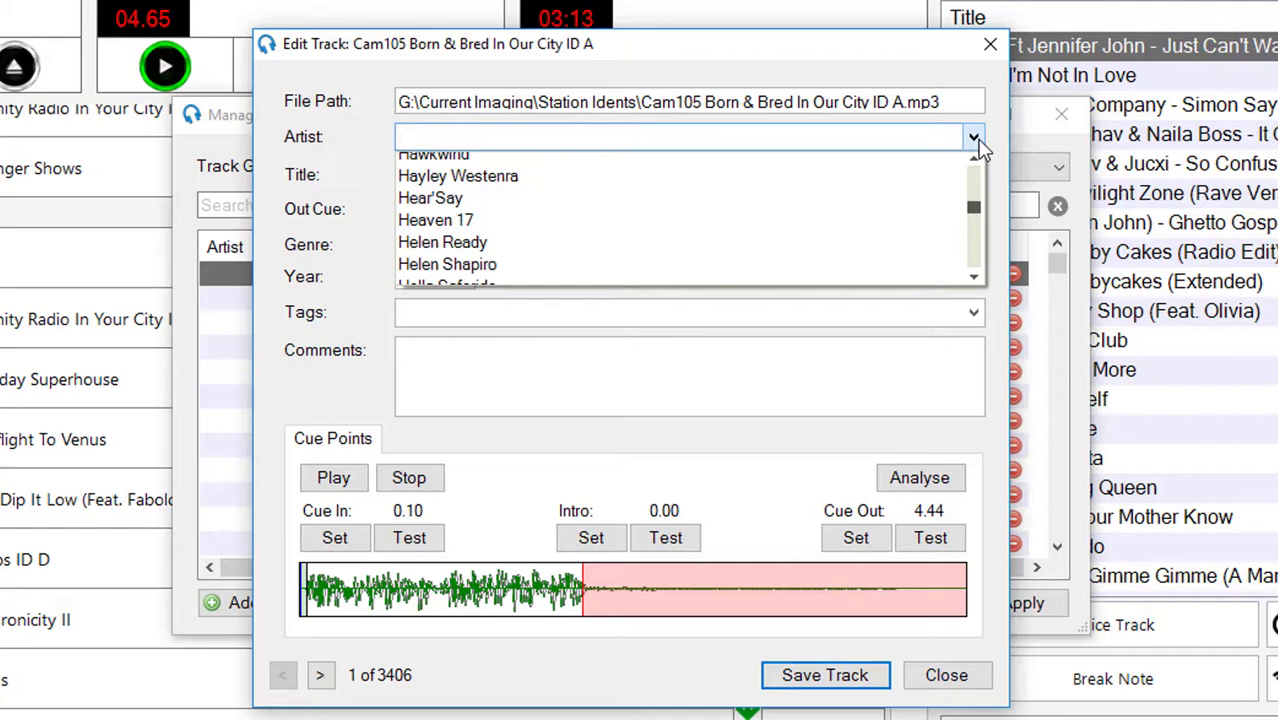
scroll(921, 205, "down", 4)
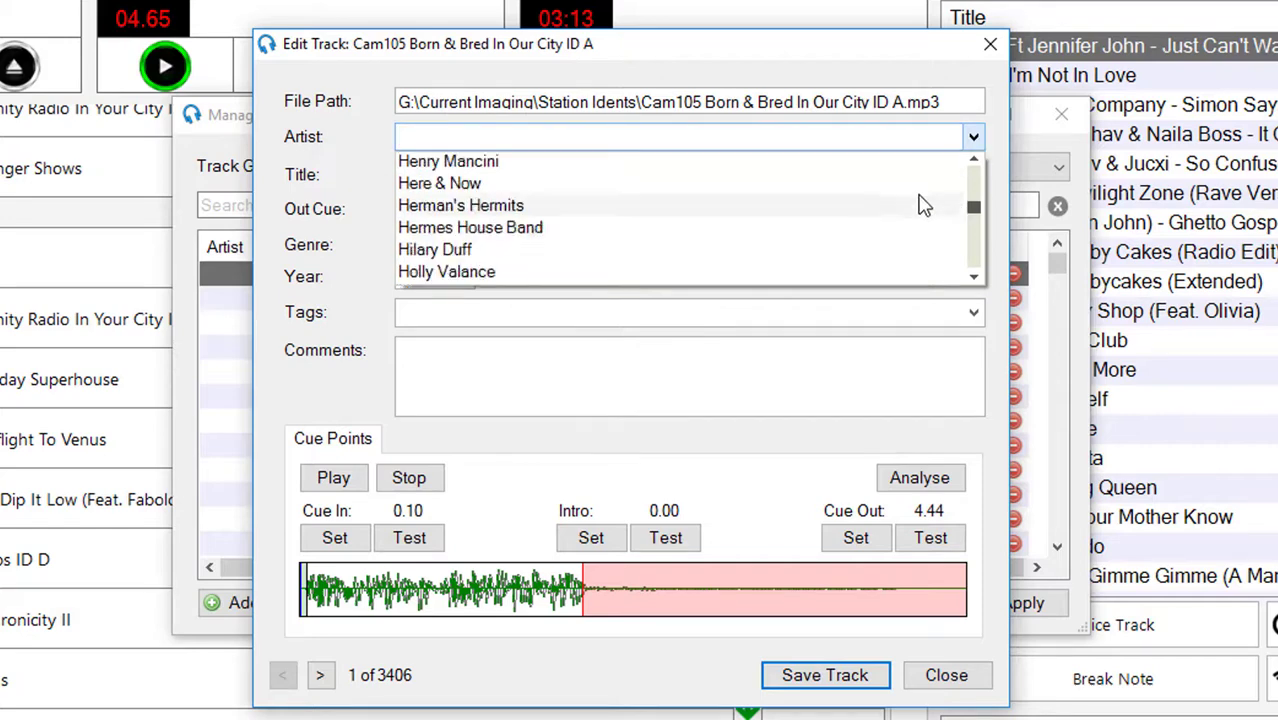
left_click(975, 137)
- Browse the Genre list and close it, leaving the genre blank
left_click(614, 245)
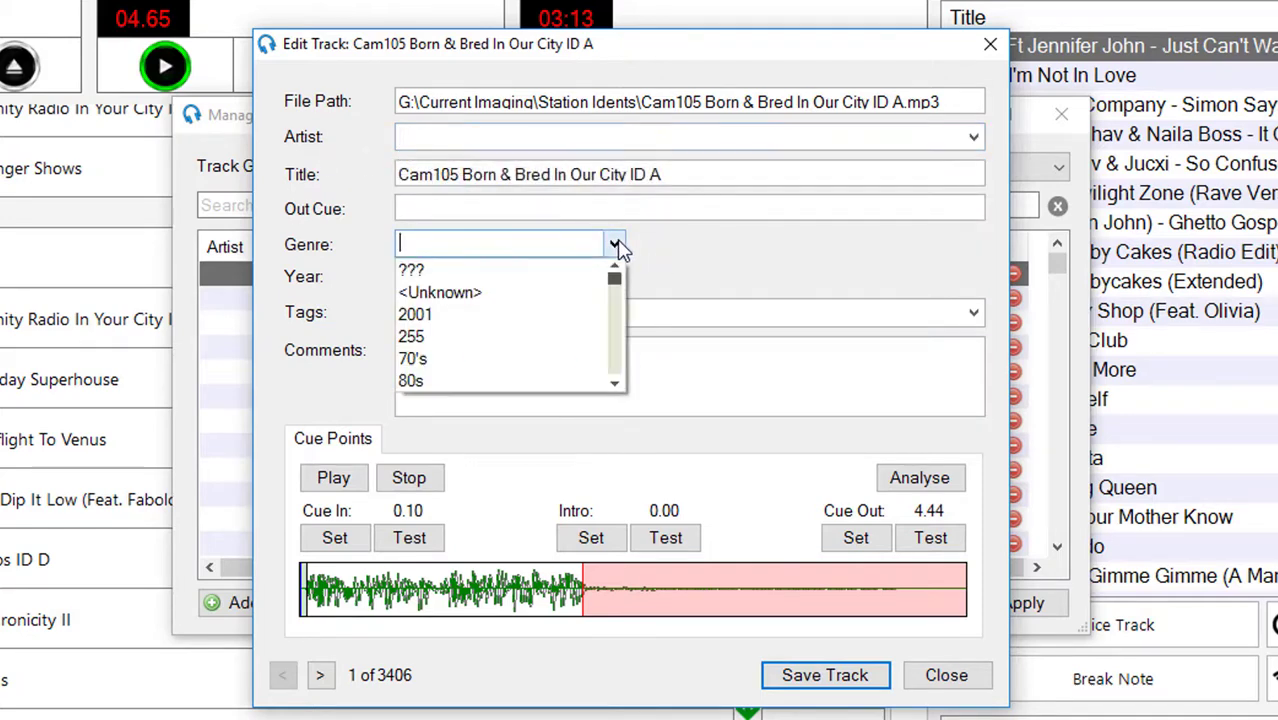
left_click_drag(614, 279, 580, 393)
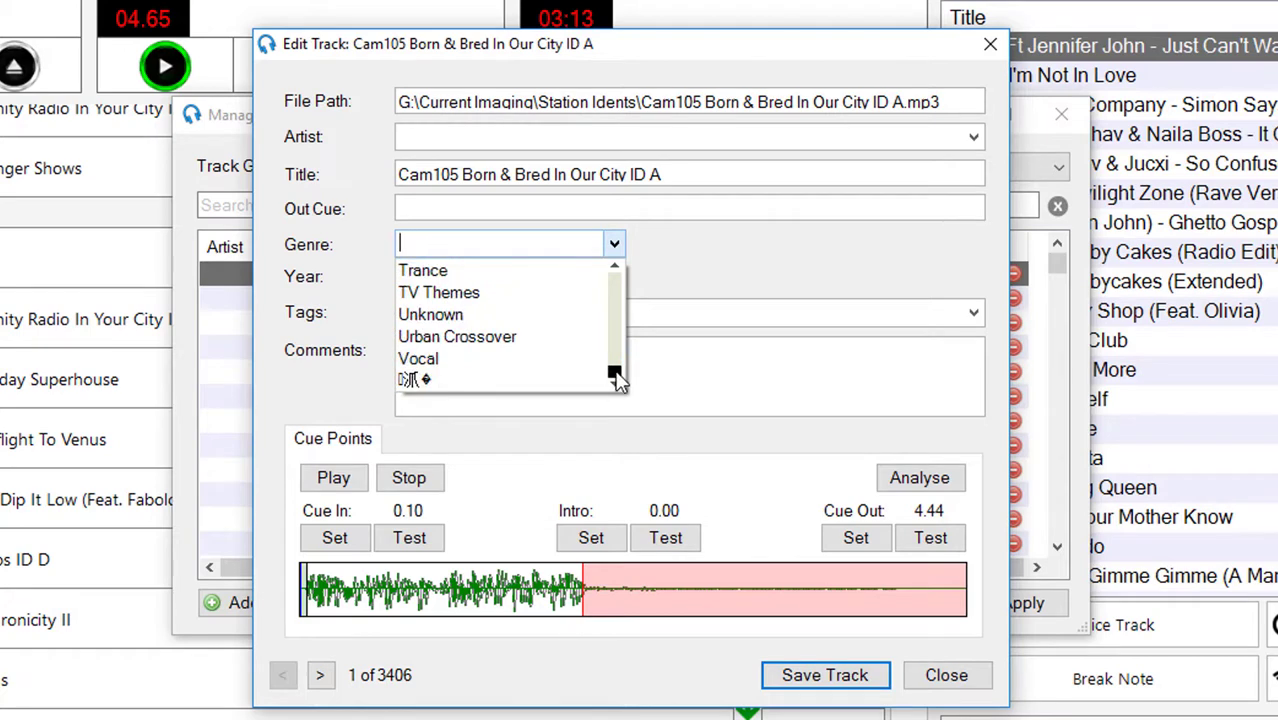
left_click_drag(618, 378, 616, 250)
left_click(616, 246)
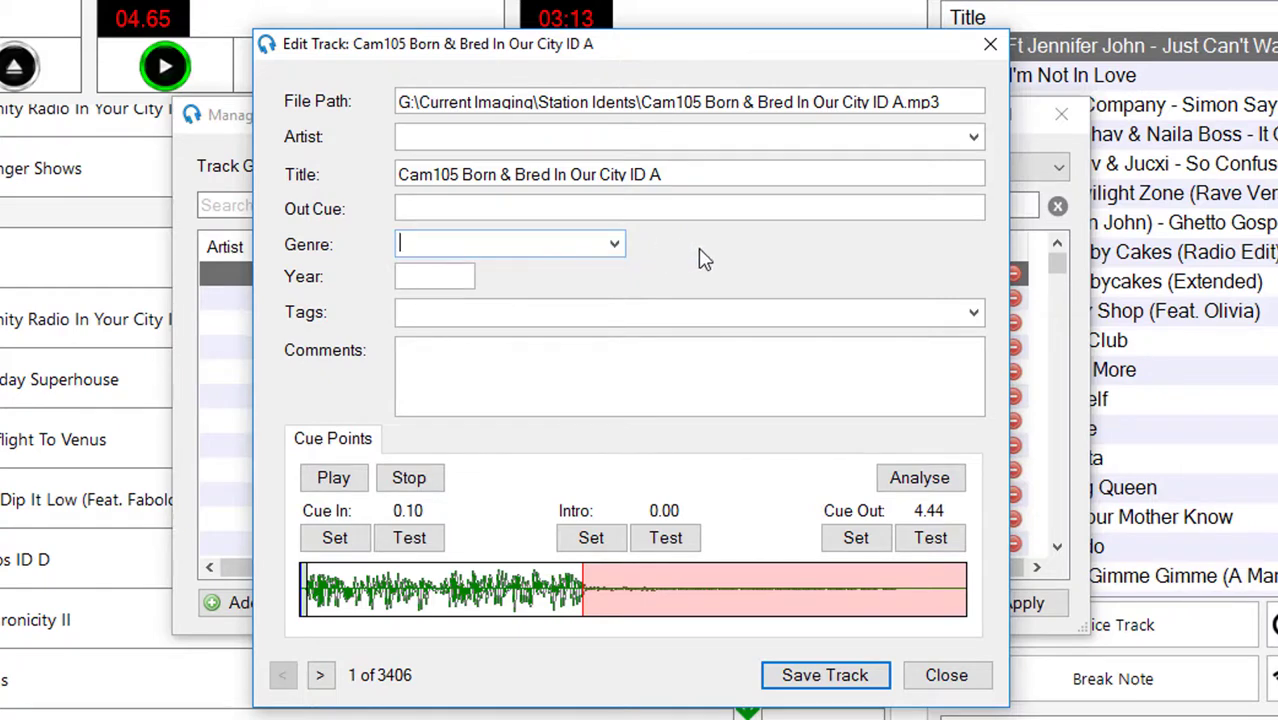
left_click(615, 246)
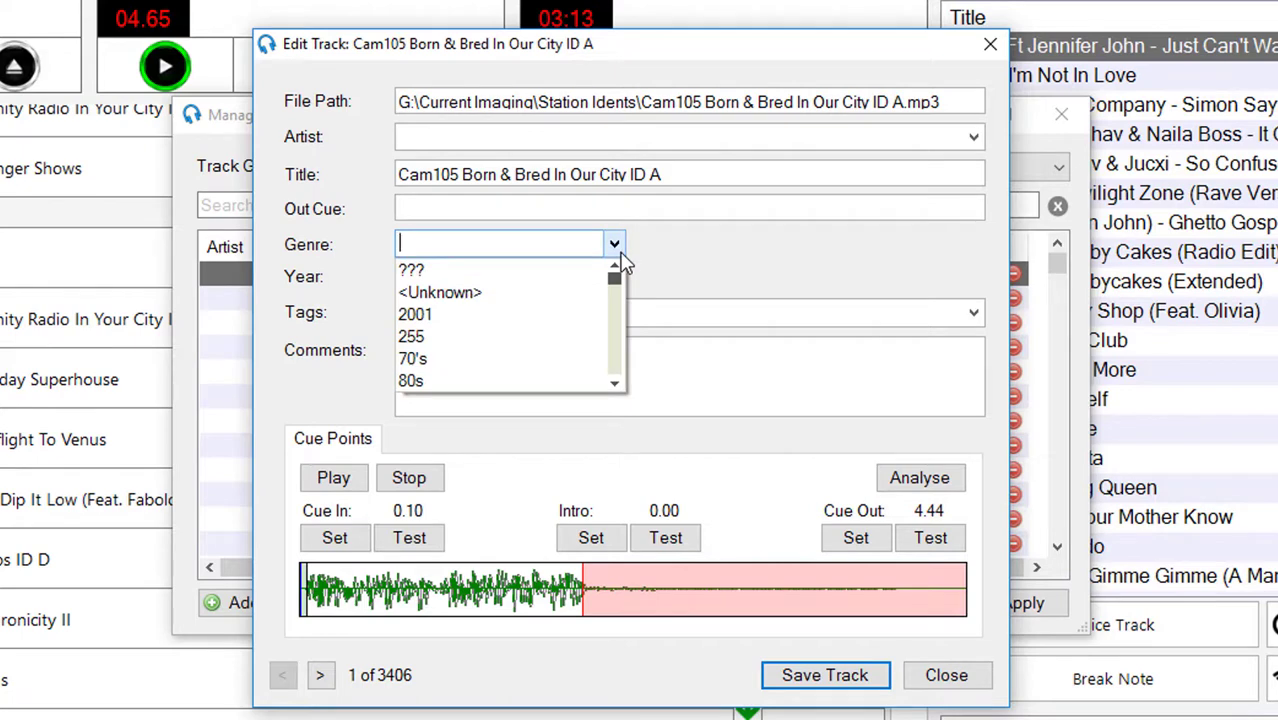
left_click(352, 266)
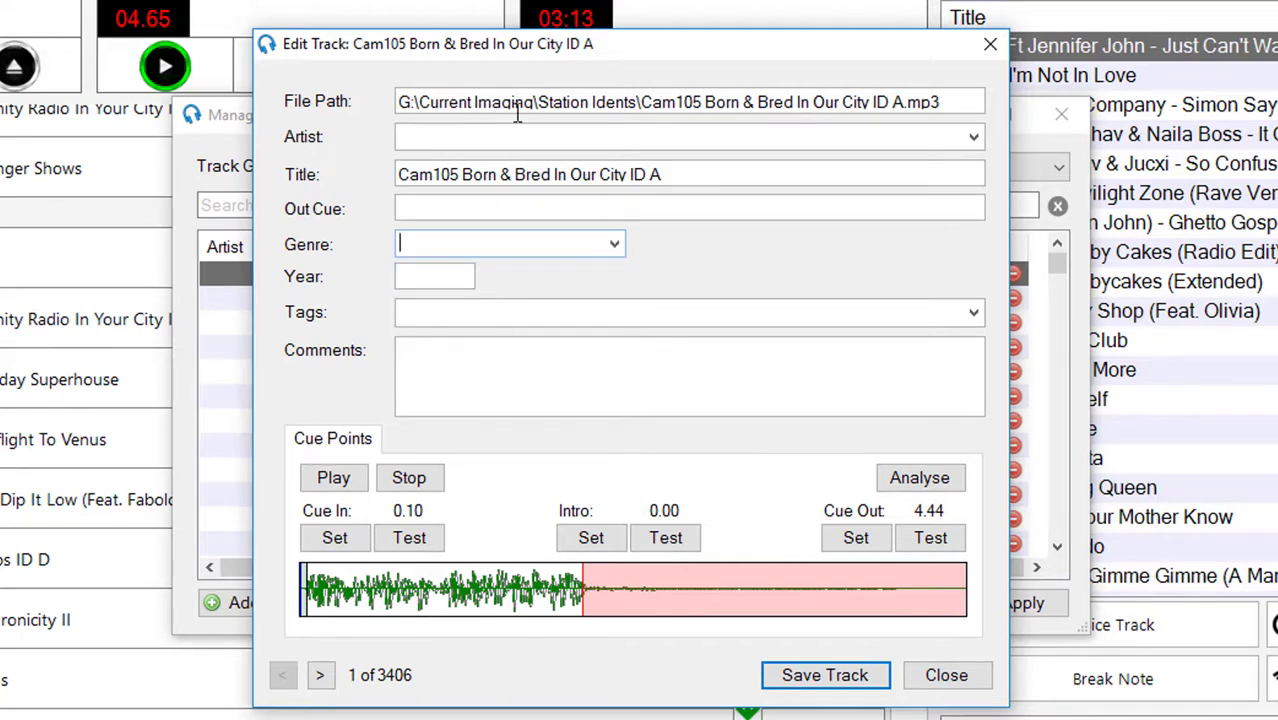
- Step through the idents to Community Radio In Your City On DAB ID B (23 of 3406), then close the editor
left_click(321, 676)
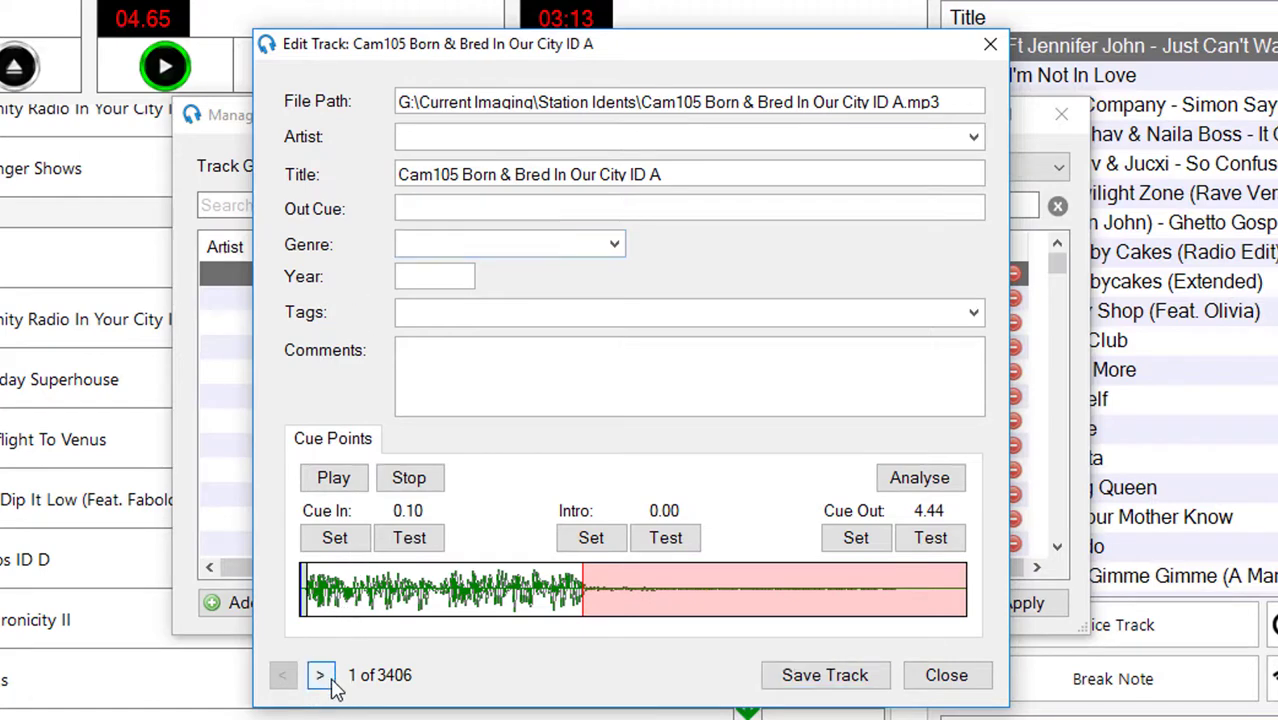
left_click(322, 678)
left_click(322, 678)
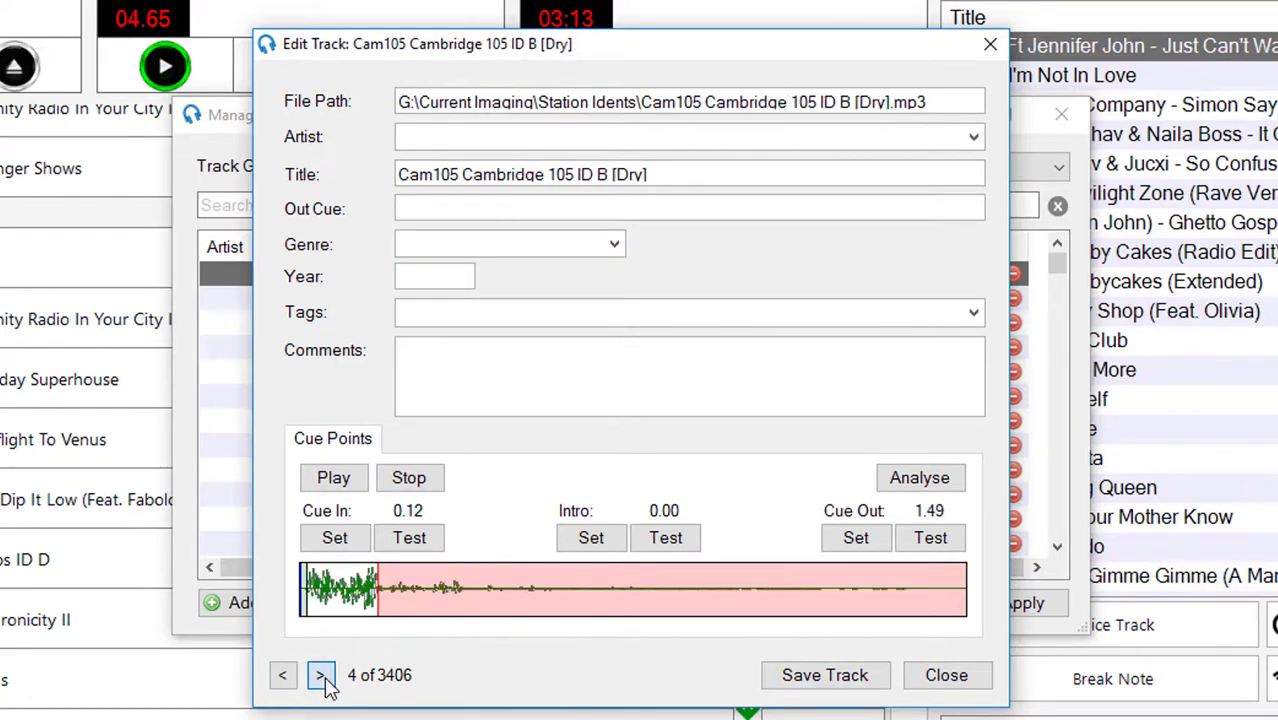
left_click(322, 678)
left_click(321, 676)
left_click(321, 676)
left_click(321, 676)
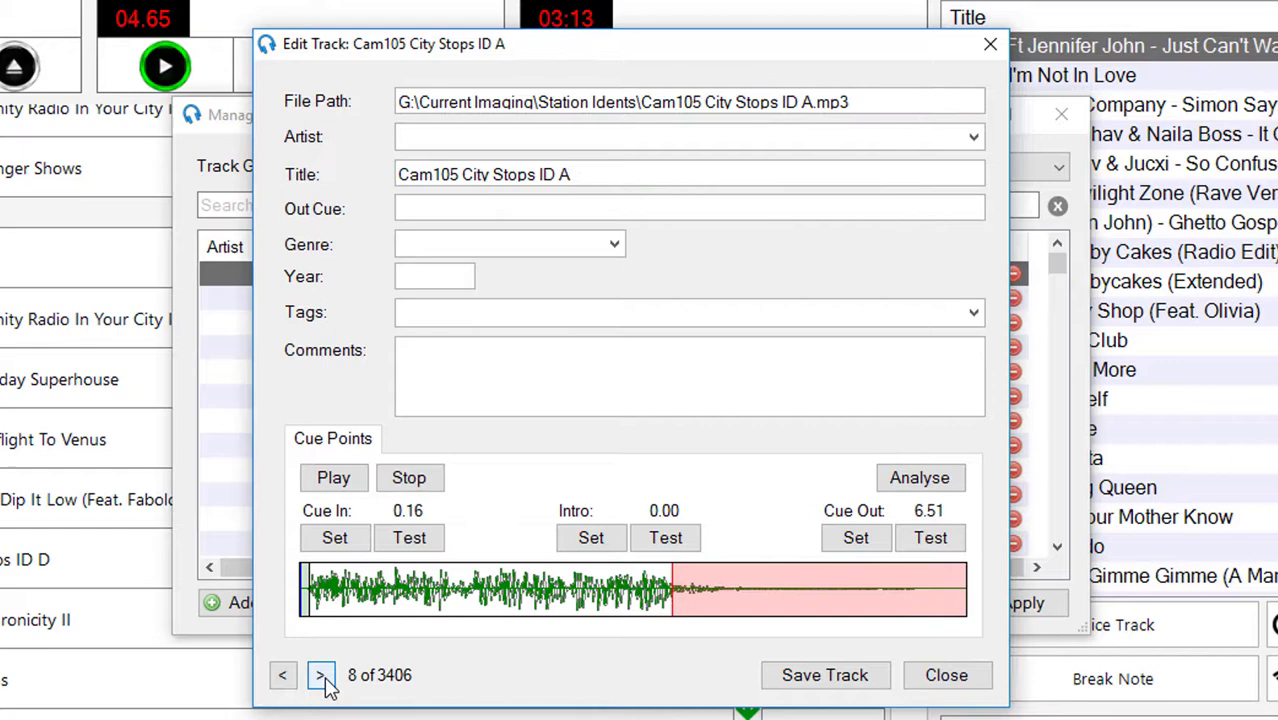
left_click(321, 676)
left_click(321, 676)
left_click(321, 676)
left_click(321, 676)
left_click(321, 676)
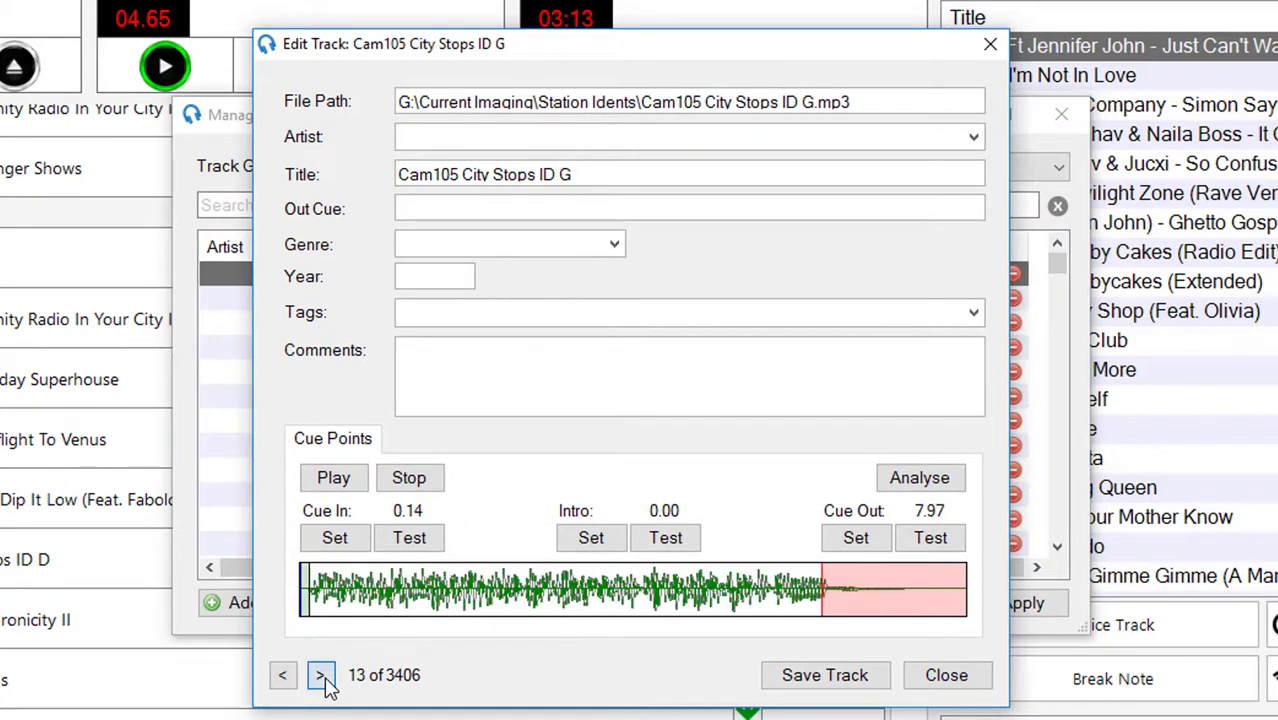
left_click(321, 676)
left_click(321, 676)
left_click(321, 676)
left_click(321, 676)
left_click(321, 676)
left_click(321, 676)
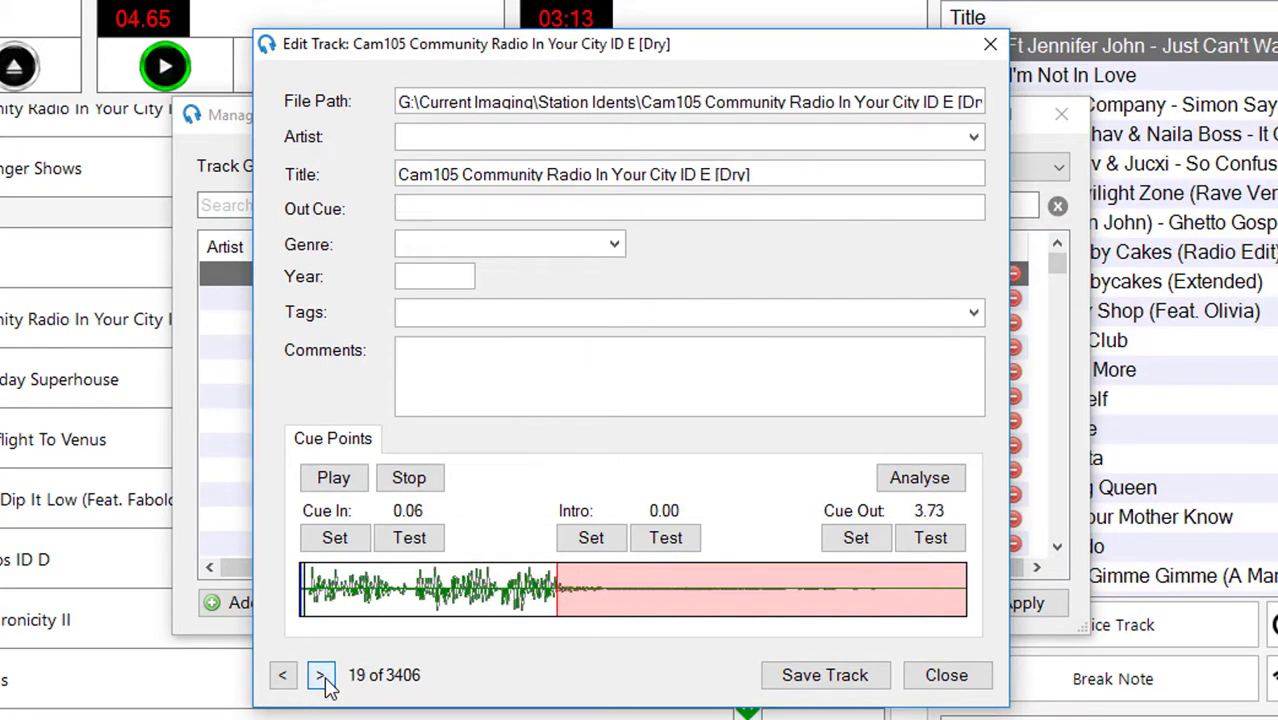
left_click(321, 676)
left_click(321, 676)
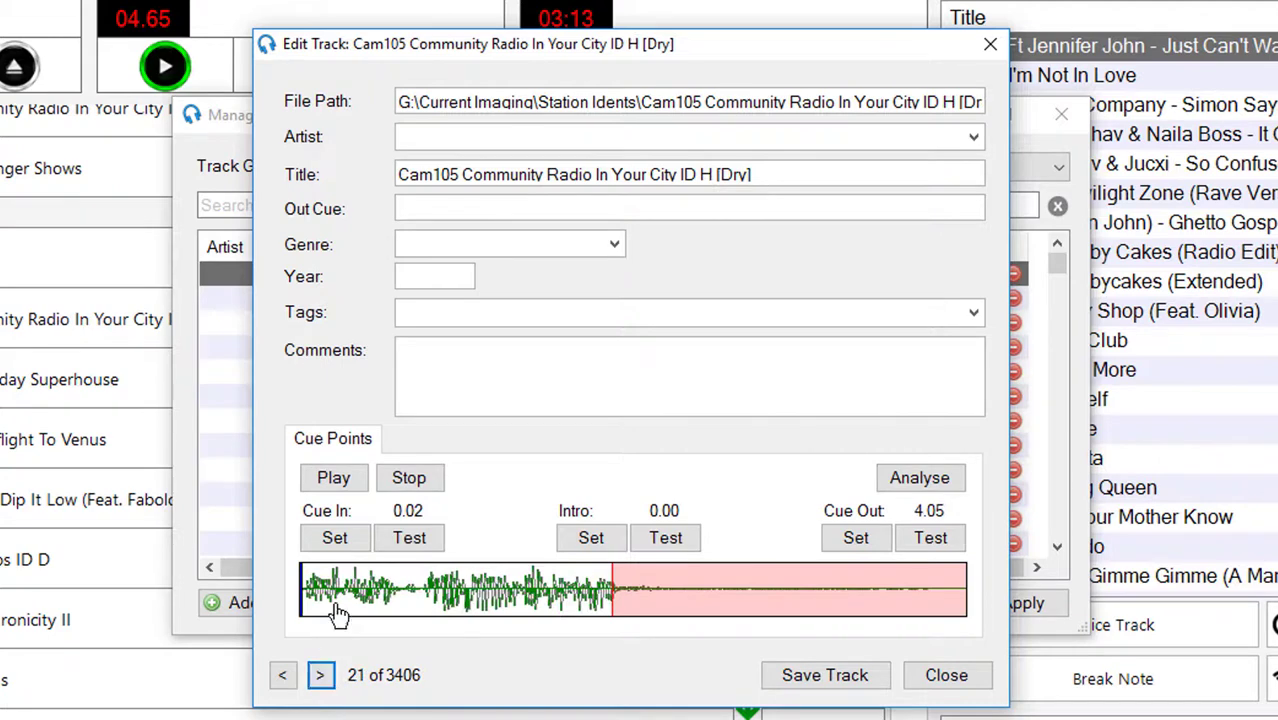
left_click(321, 676)
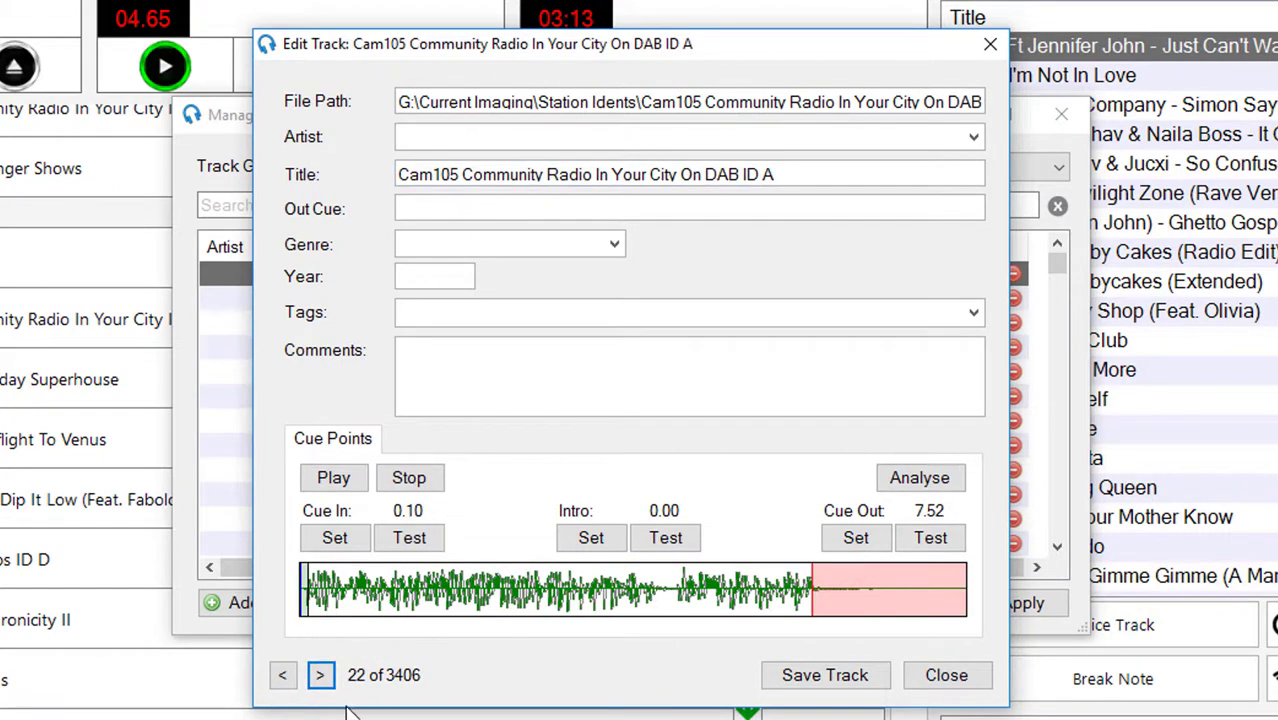
left_click(331, 678)
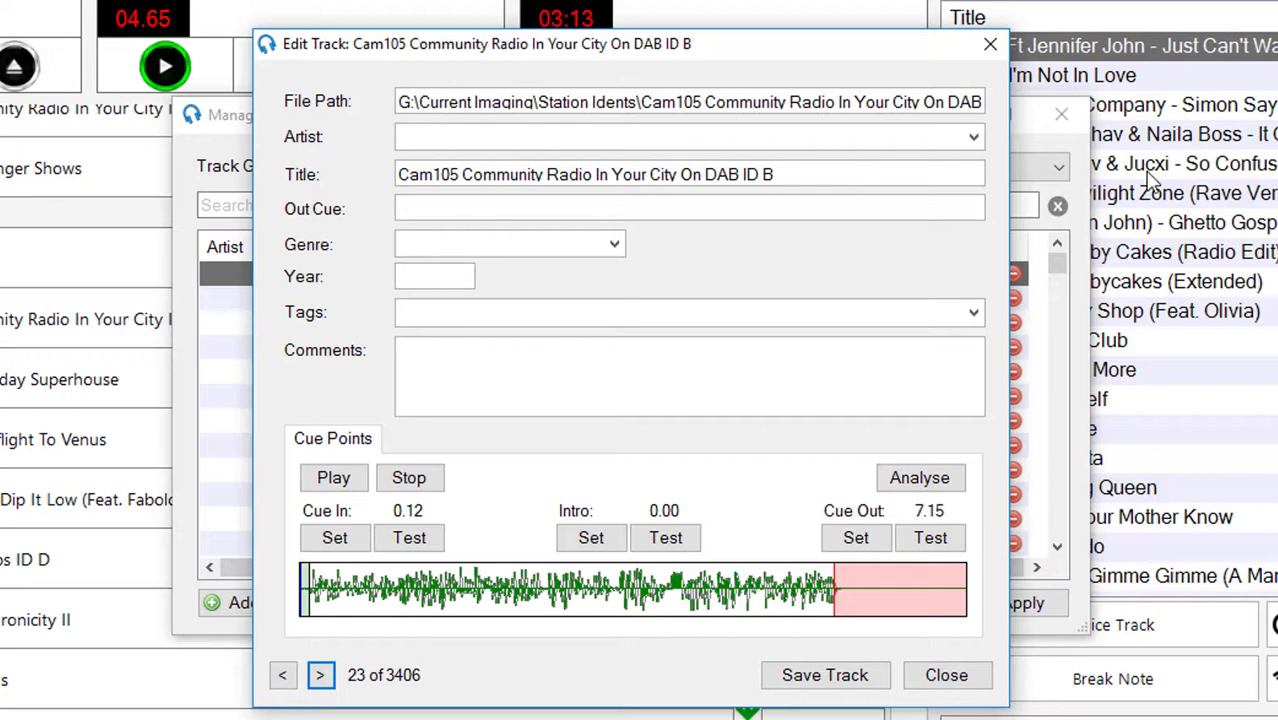
left_click(974, 684)
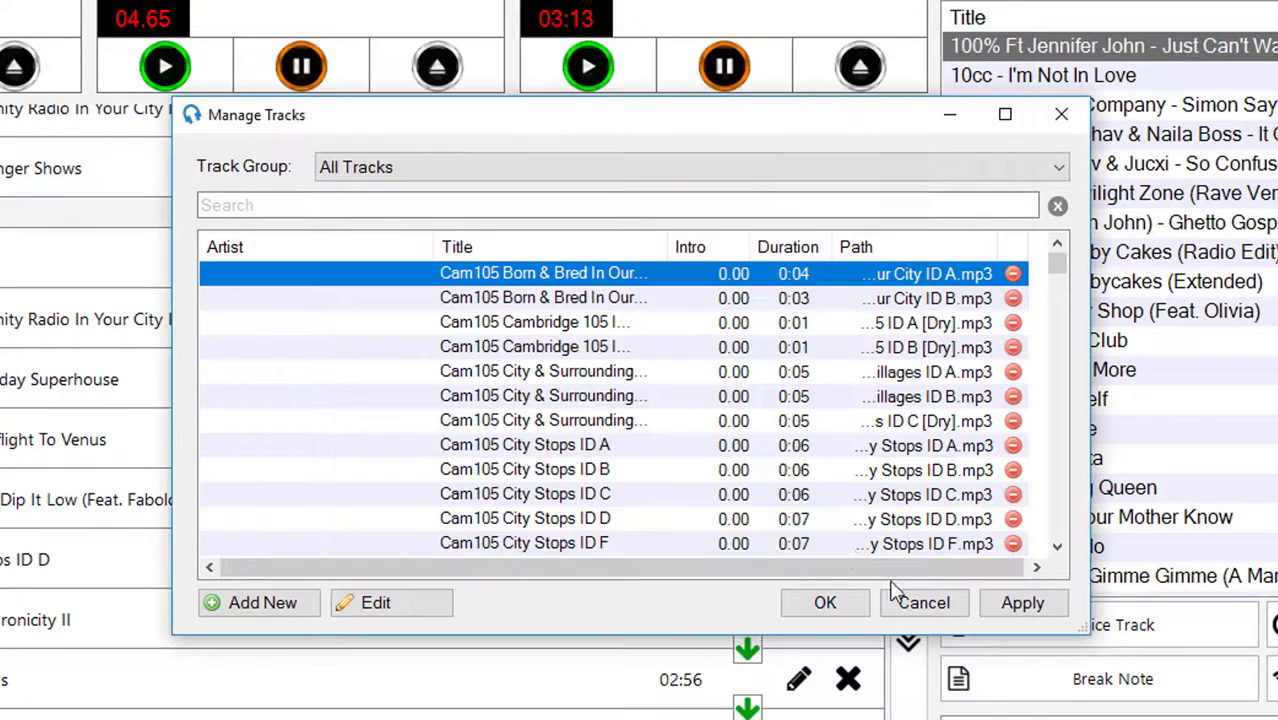
- Filter Manage Tracks to the Idents group and select the first City & Surrounding ident
left_click(397, 172)
left_click(450, 214)
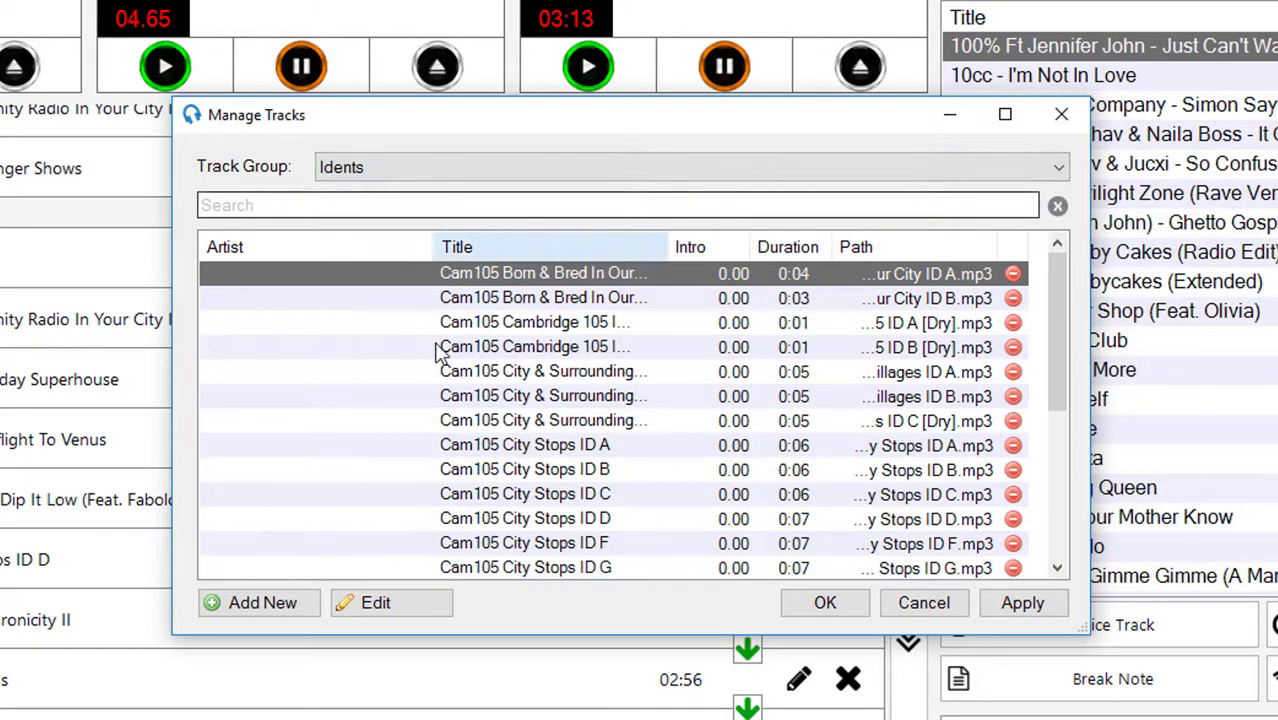
left_click(420, 371)
scroll(418, 373, "down", 4)
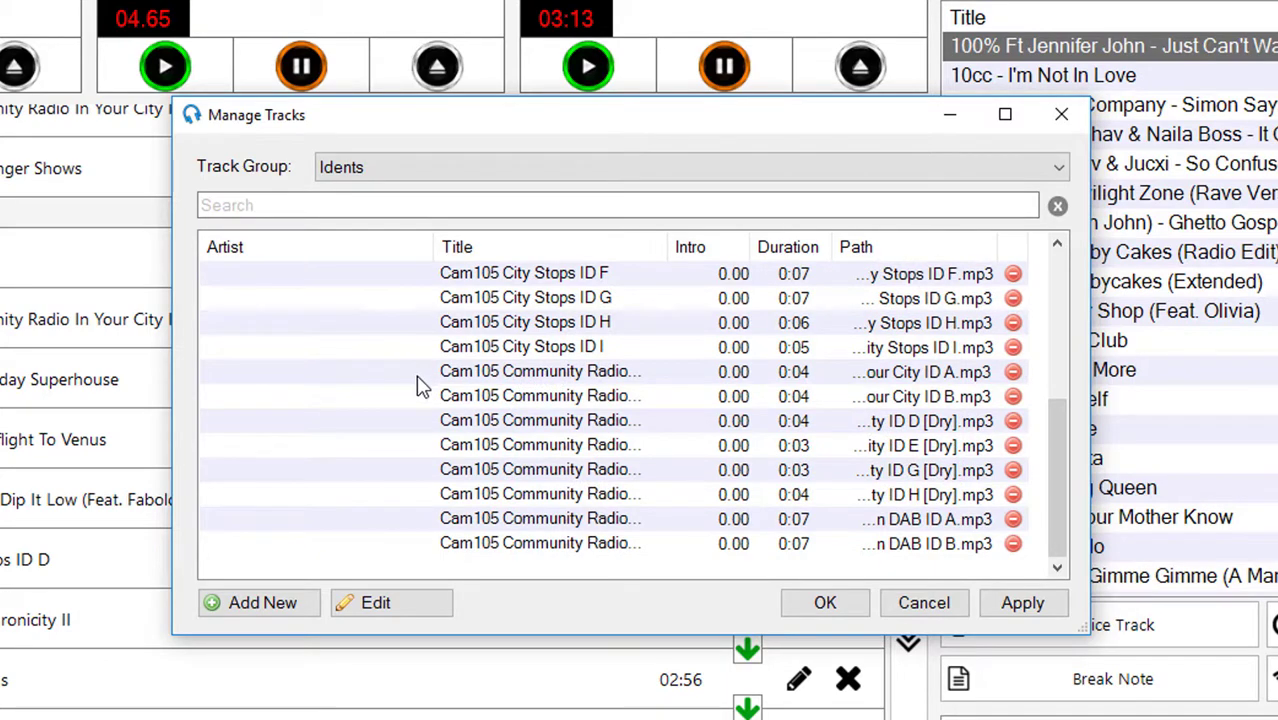
scroll(418, 378, "up", 4)
left_click(418, 374)
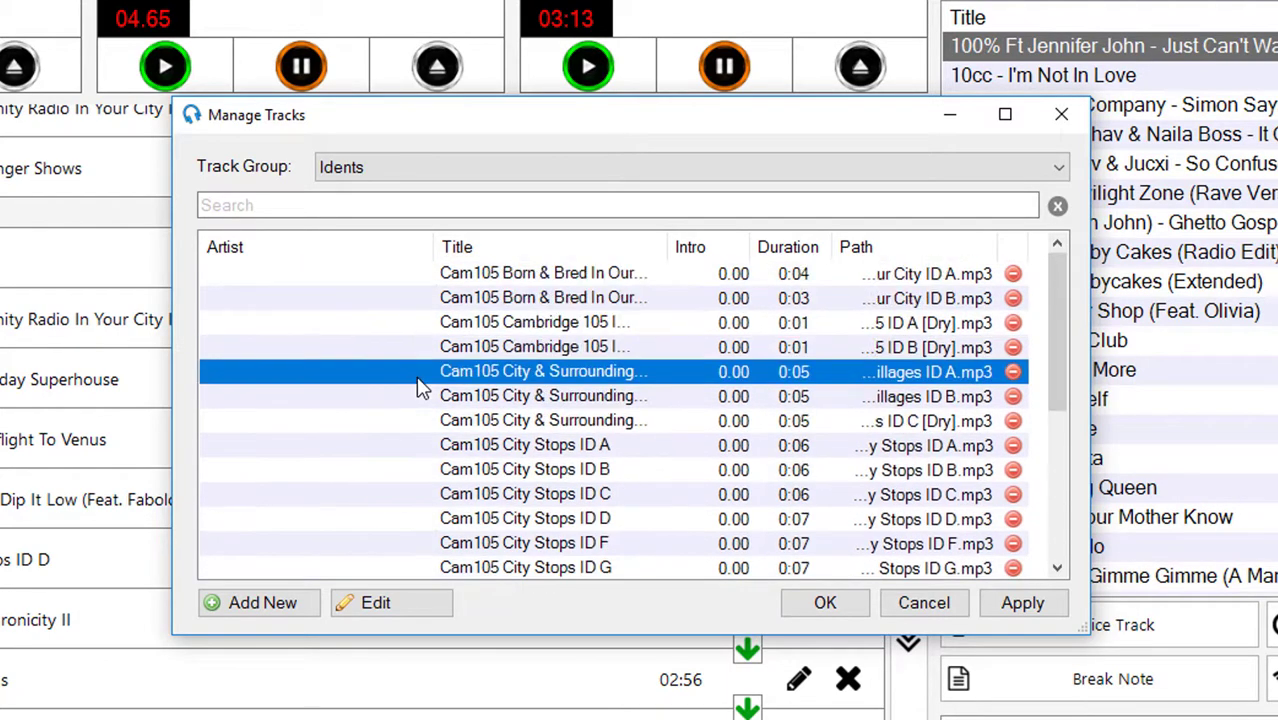
- Enter artist Ident on Born & Bred In Our City ID A and ID B, then save
double_click(379, 274)
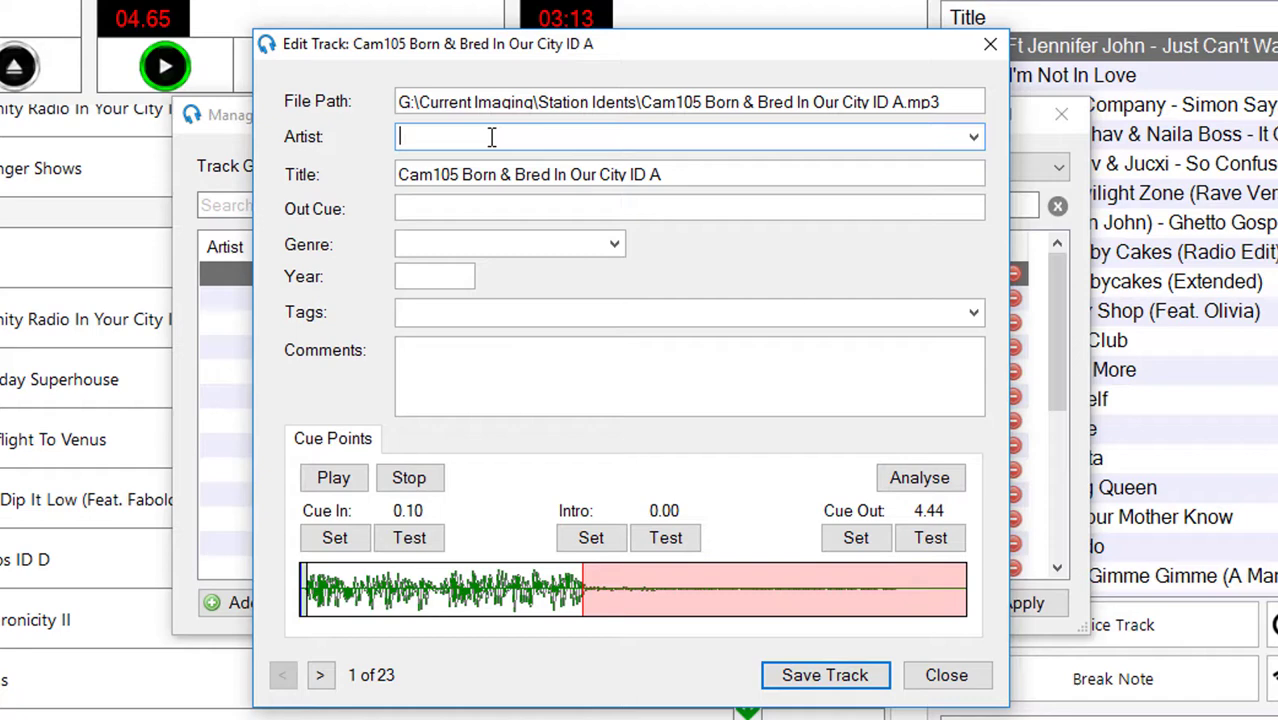
type("Ident")
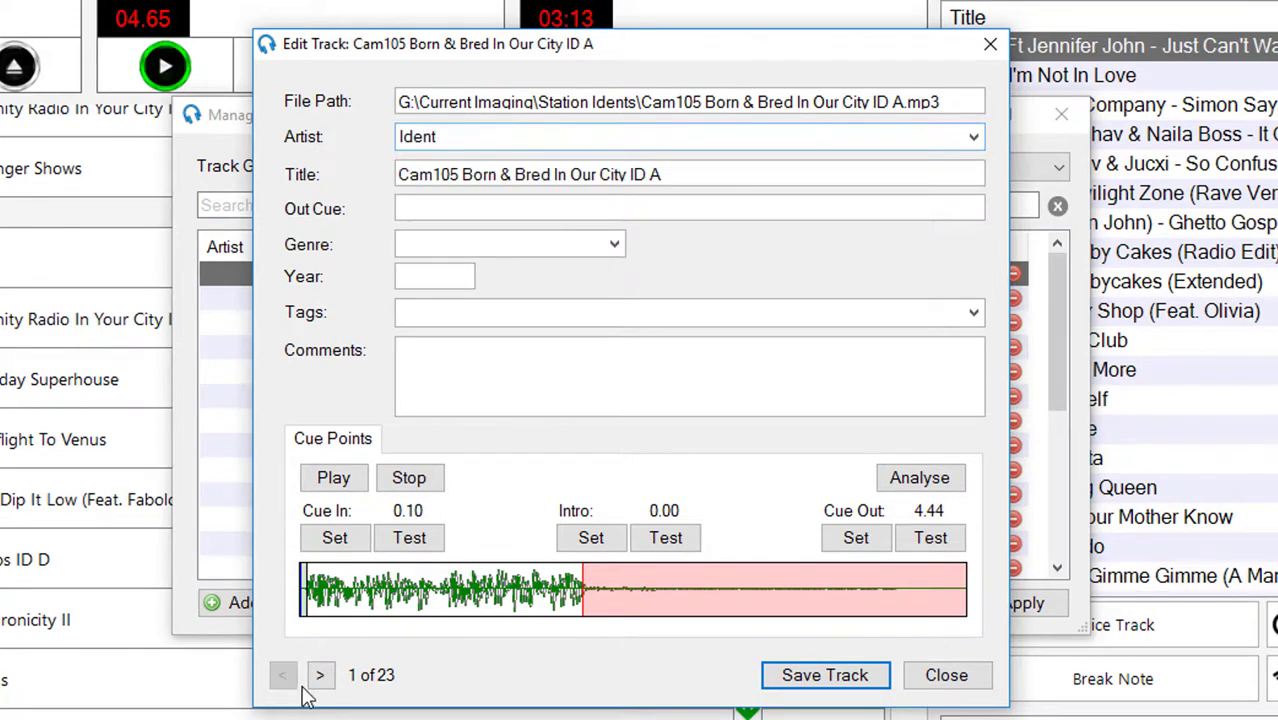
left_click(320, 675)
left_click(292, 677)
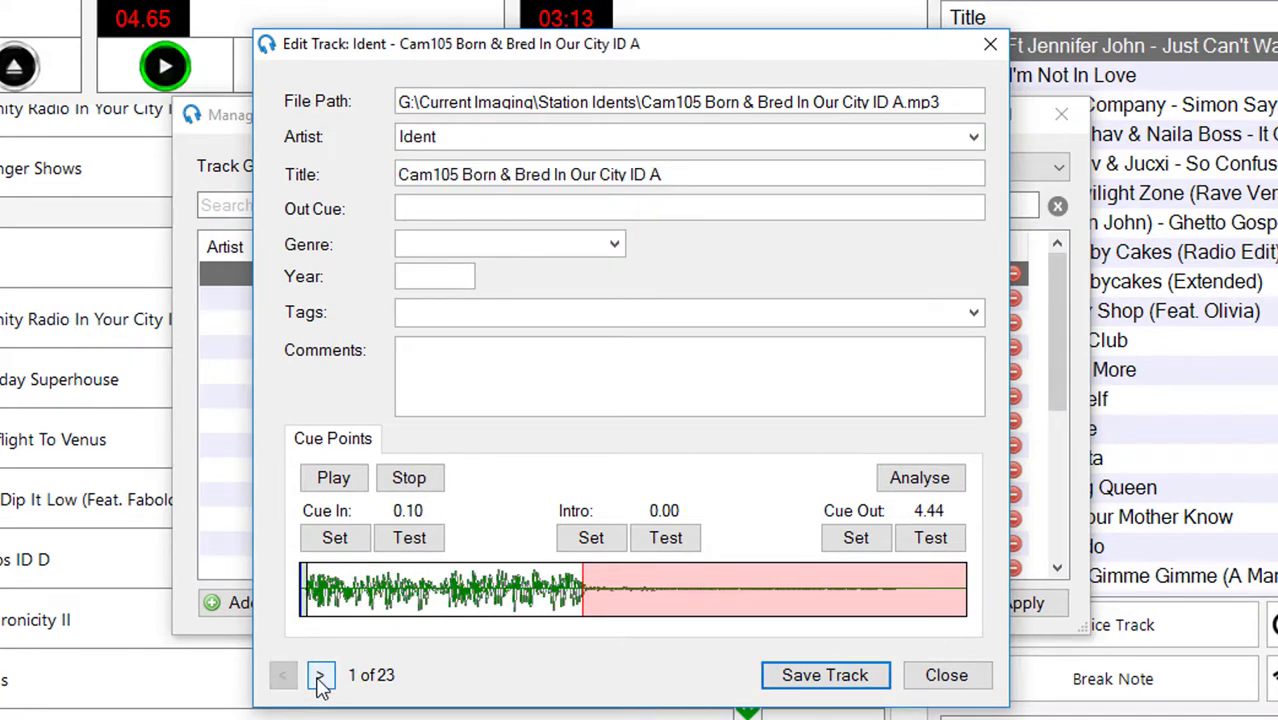
left_click(320, 677)
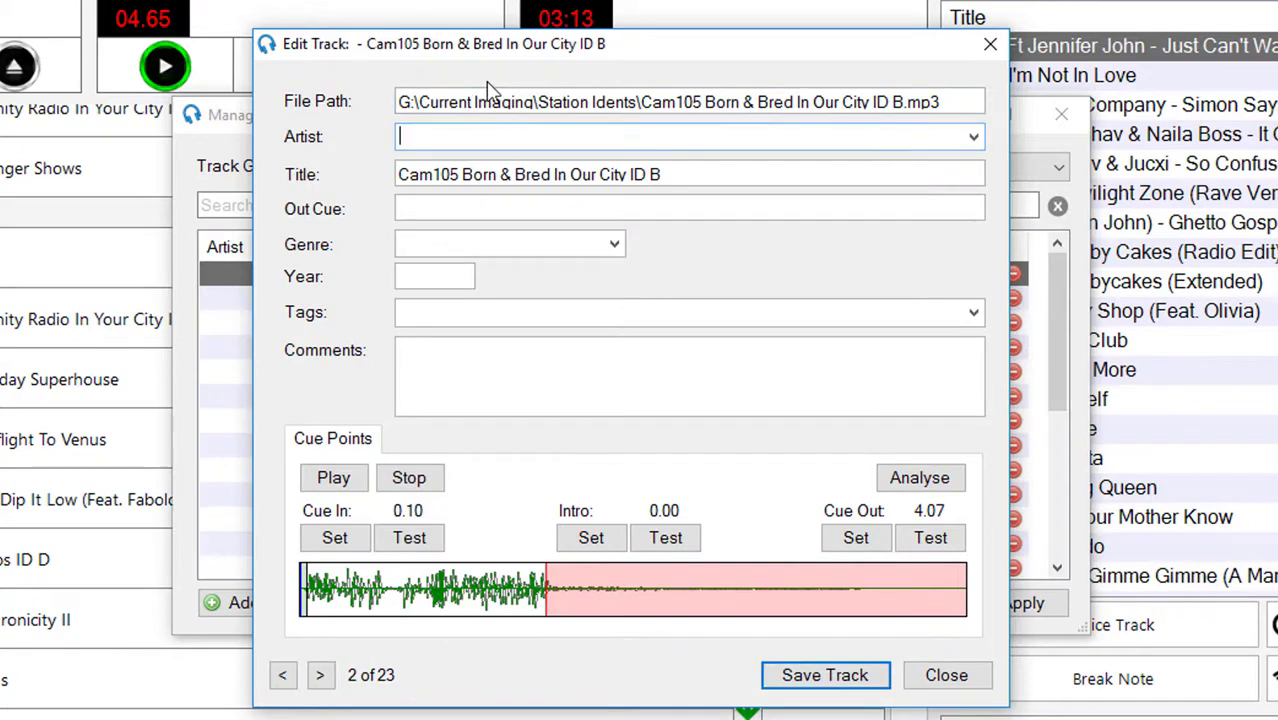
type("Ident")
left_click(319, 675)
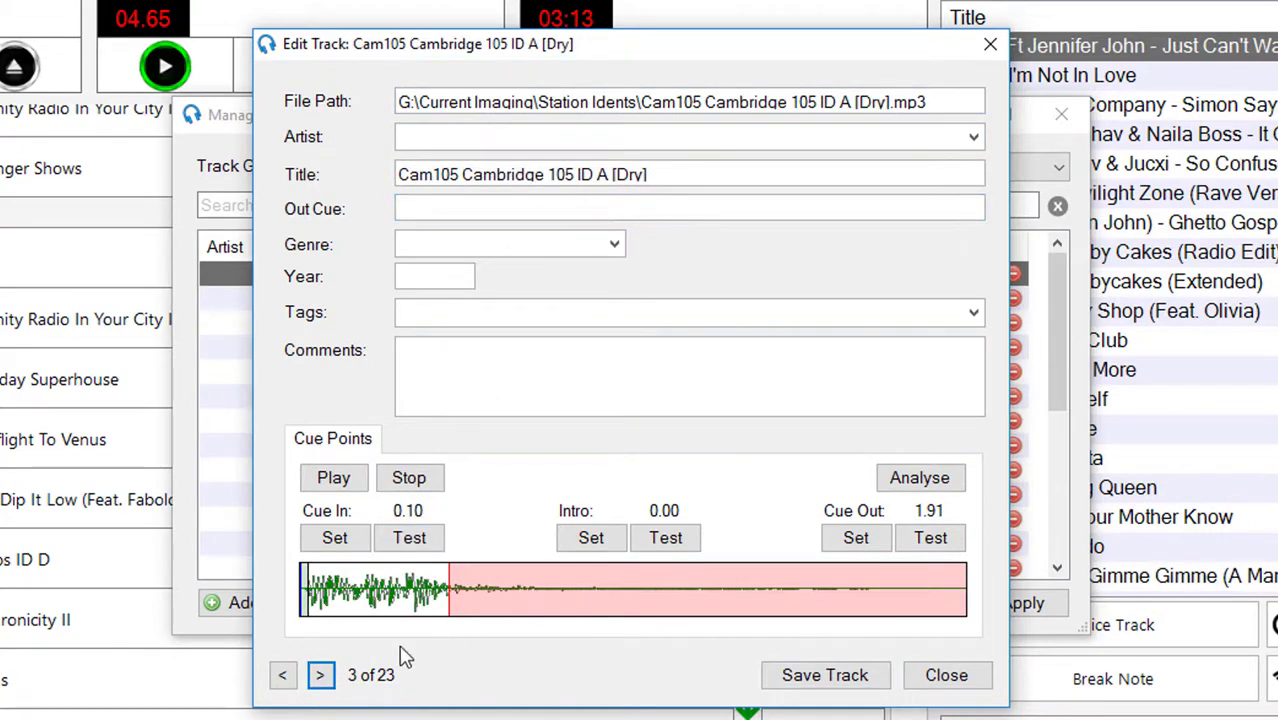
left_click(283, 676)
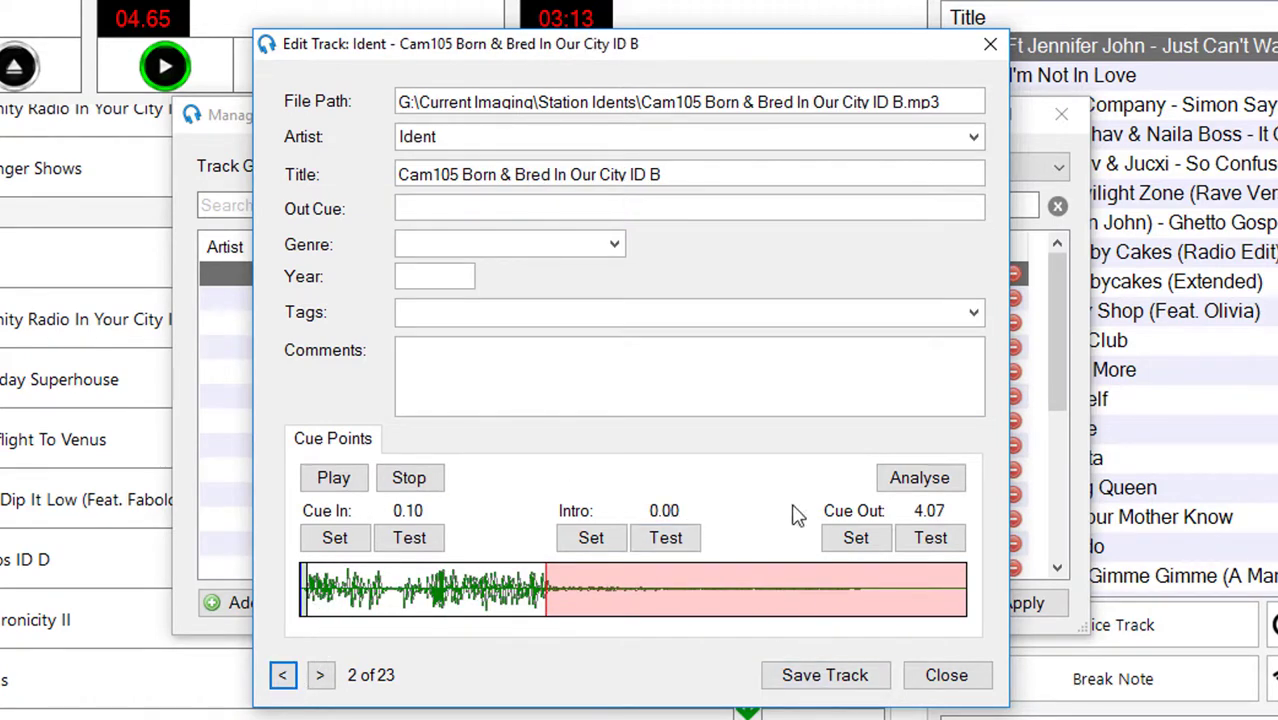
left_click(820, 677)
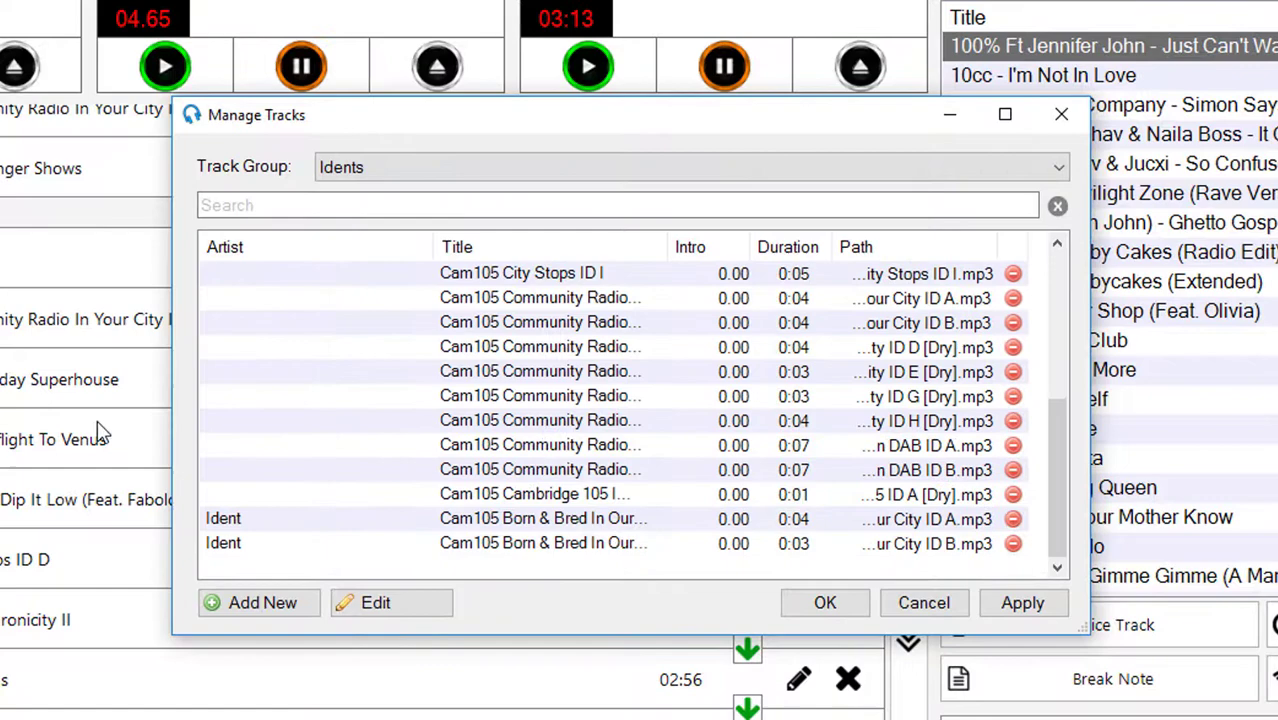
- Select all 21 Idents tracks and bulk-set their artist to Ident
left_click(442, 494)
scroll(445, 495, "up", 4)
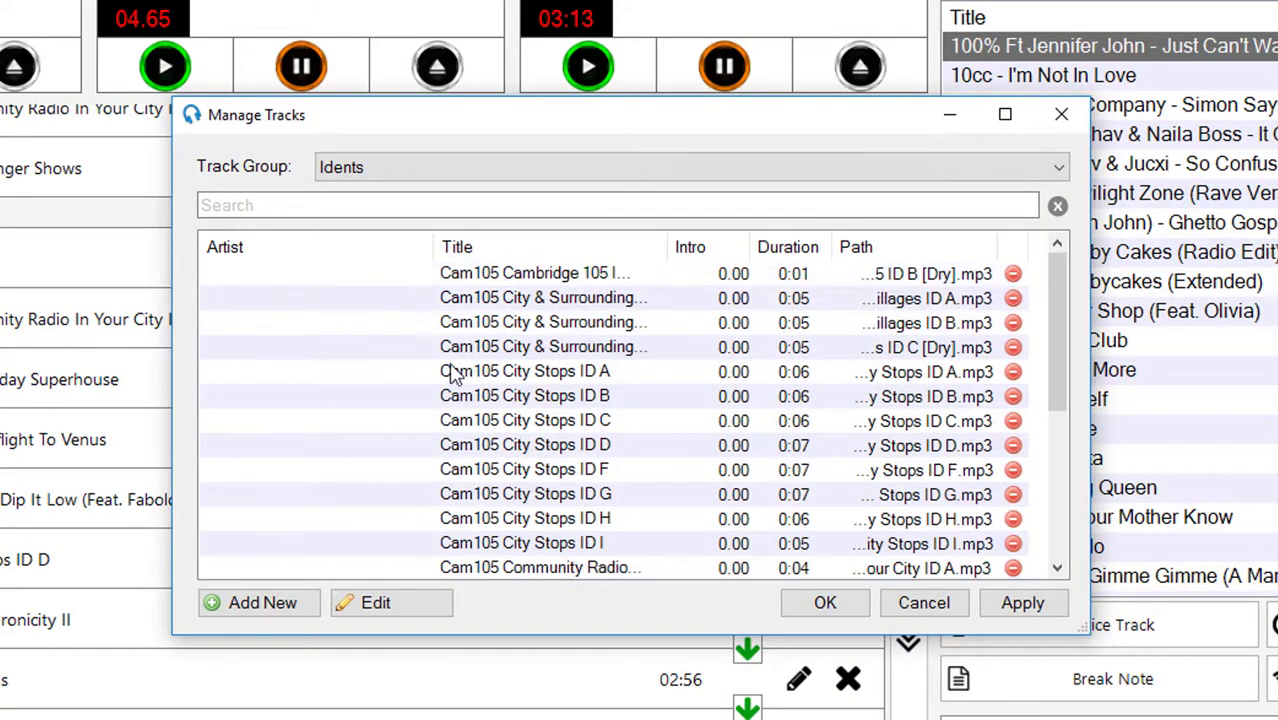
left_click(474, 276, "shift")
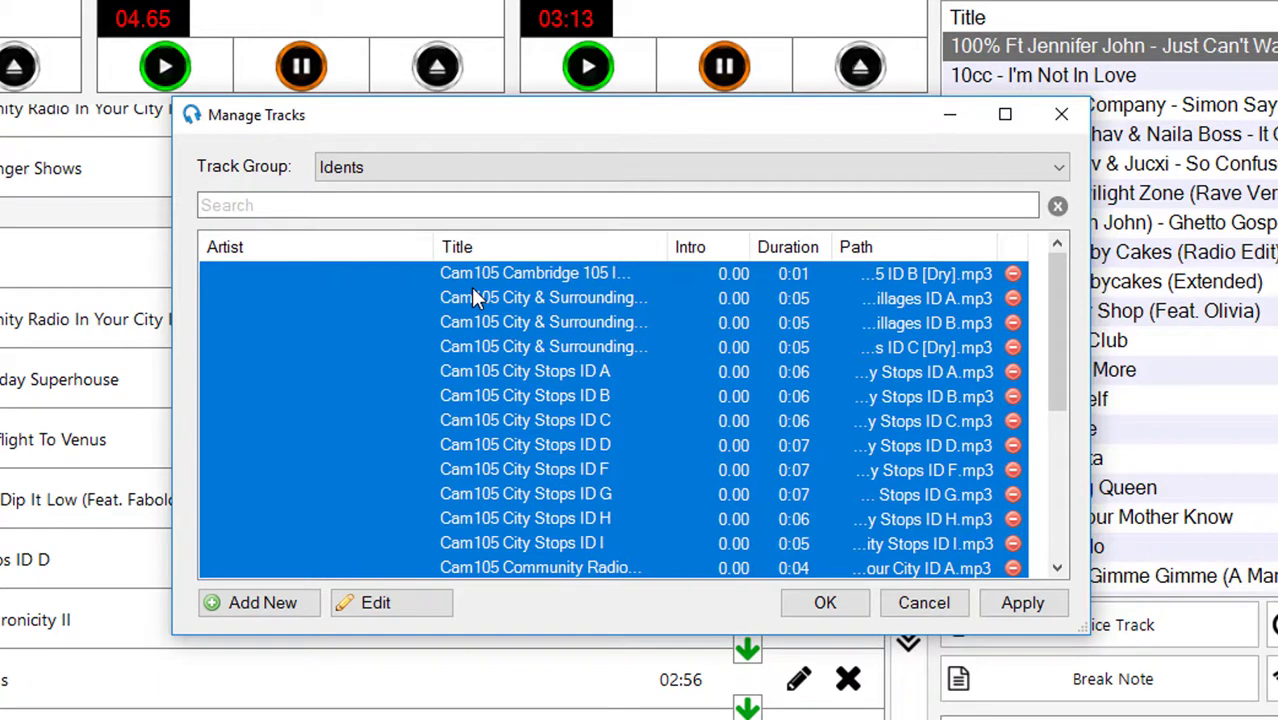
scroll(476, 298, "down", 3)
scroll(476, 305, "up", 3)
left_click(379, 603)
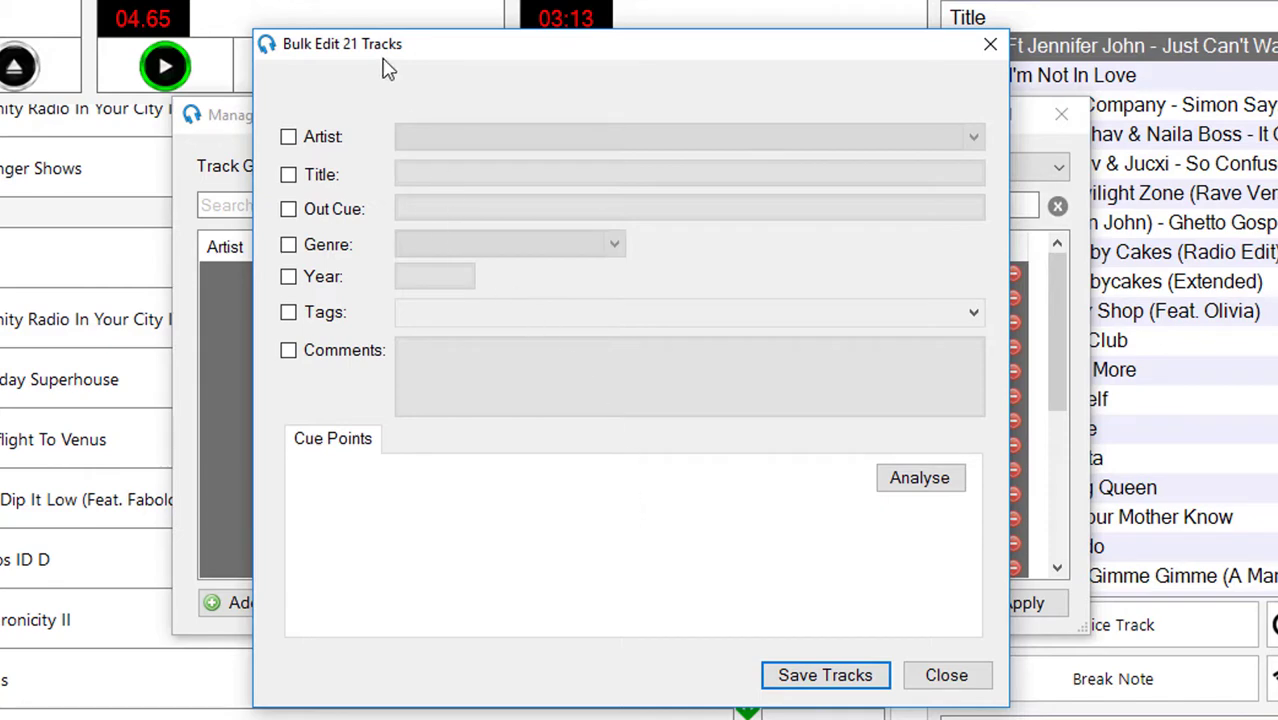
left_click(322, 139)
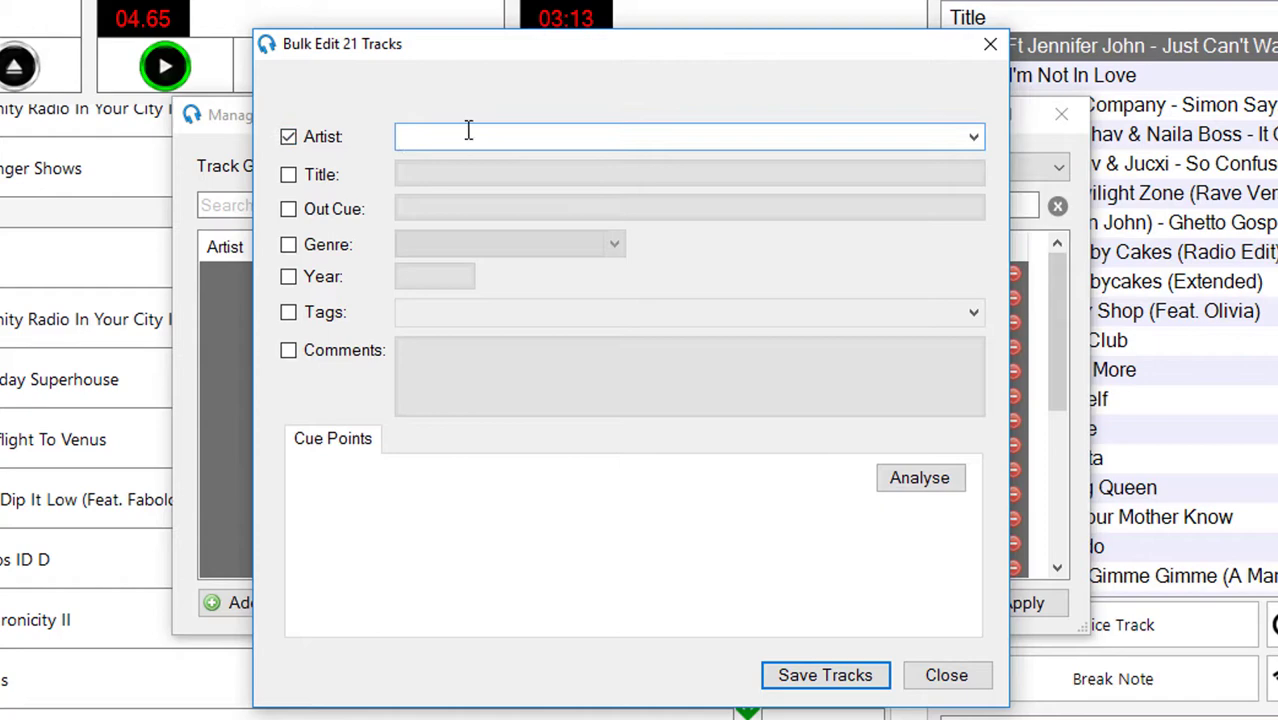
type("Ident")
left_click(813, 682)
left_click(440, 396)
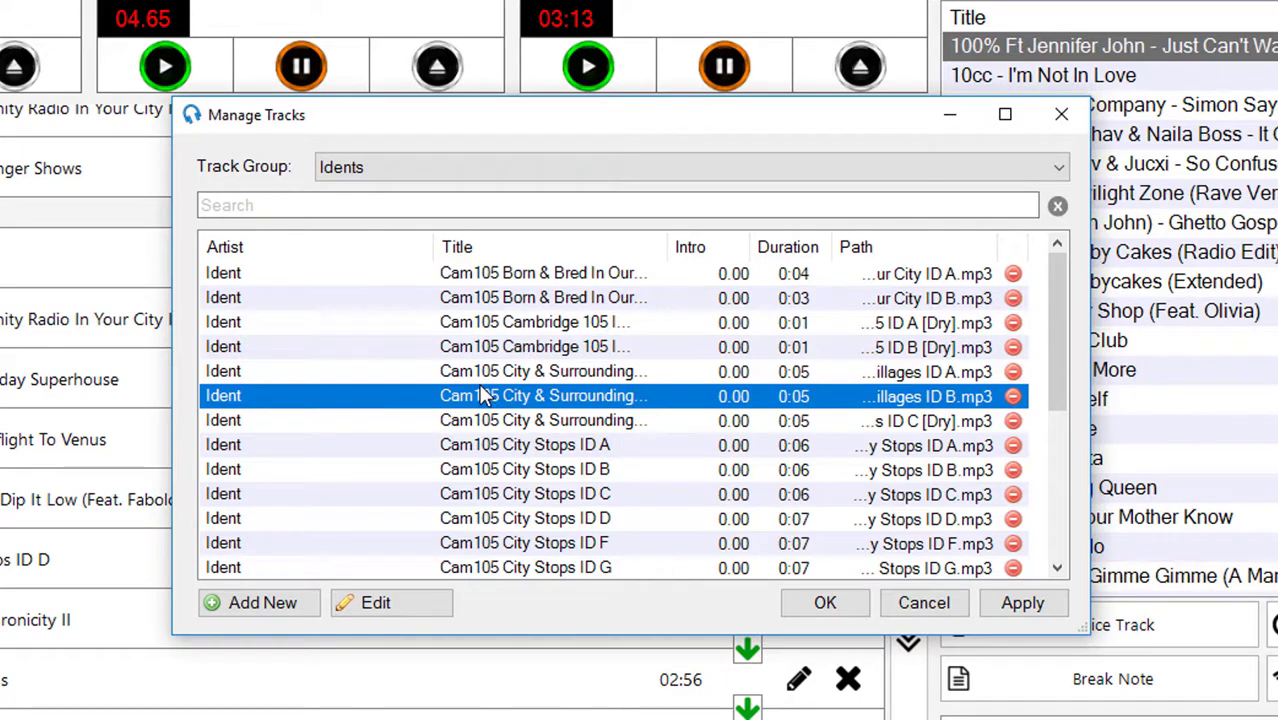
- Switch to All Tracks and tag Lovely Day with Playlist A
left_click(260, 203)
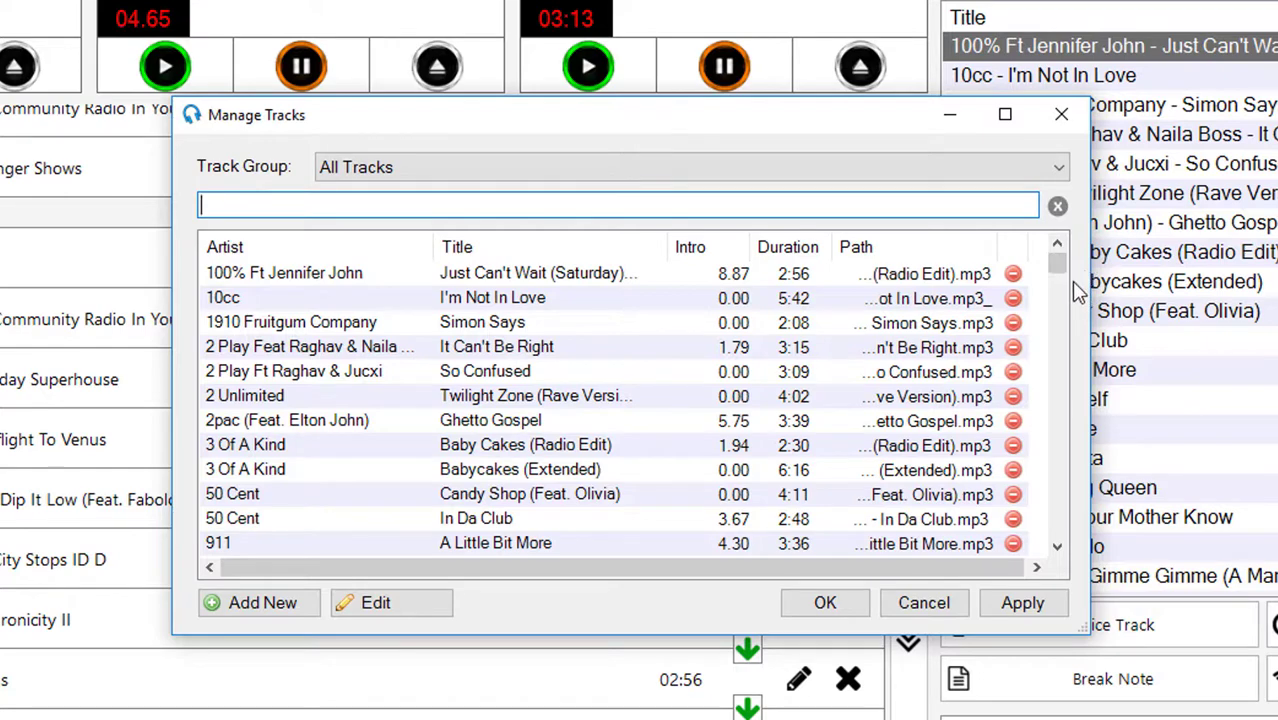
left_click_drag(1061, 274, 1062, 295)
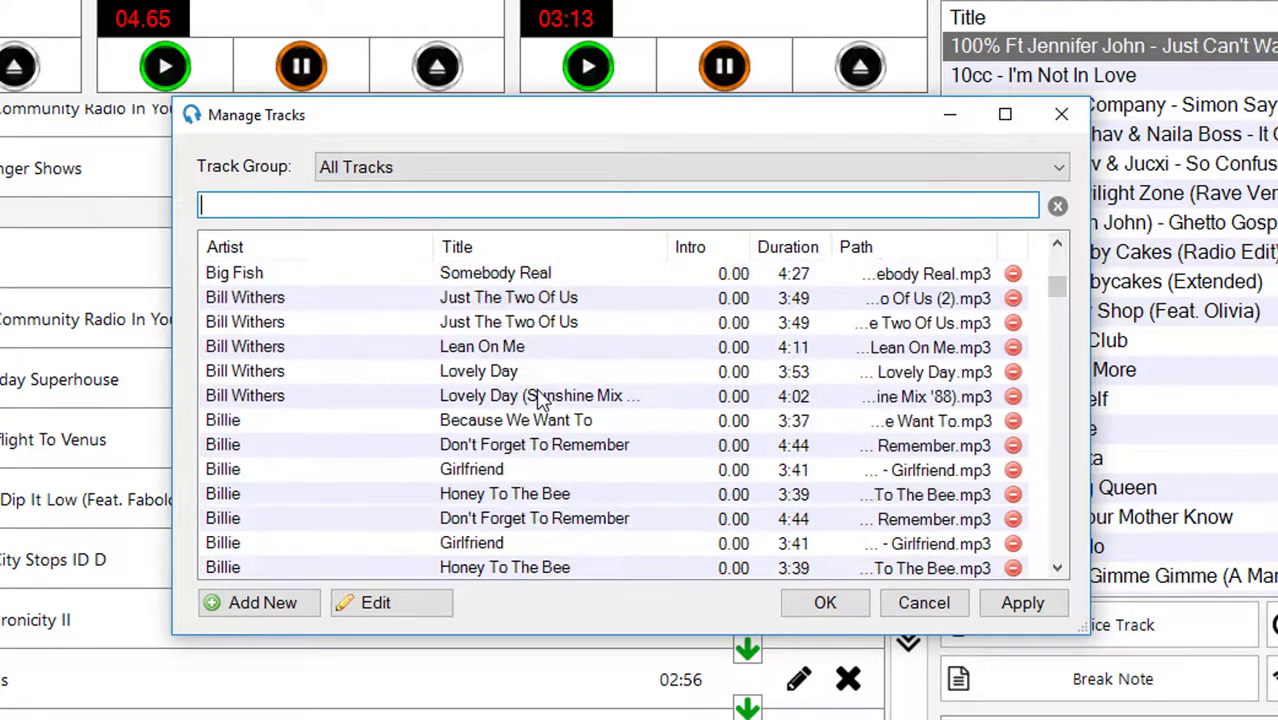
double_click(366, 375)
left_click(508, 312)
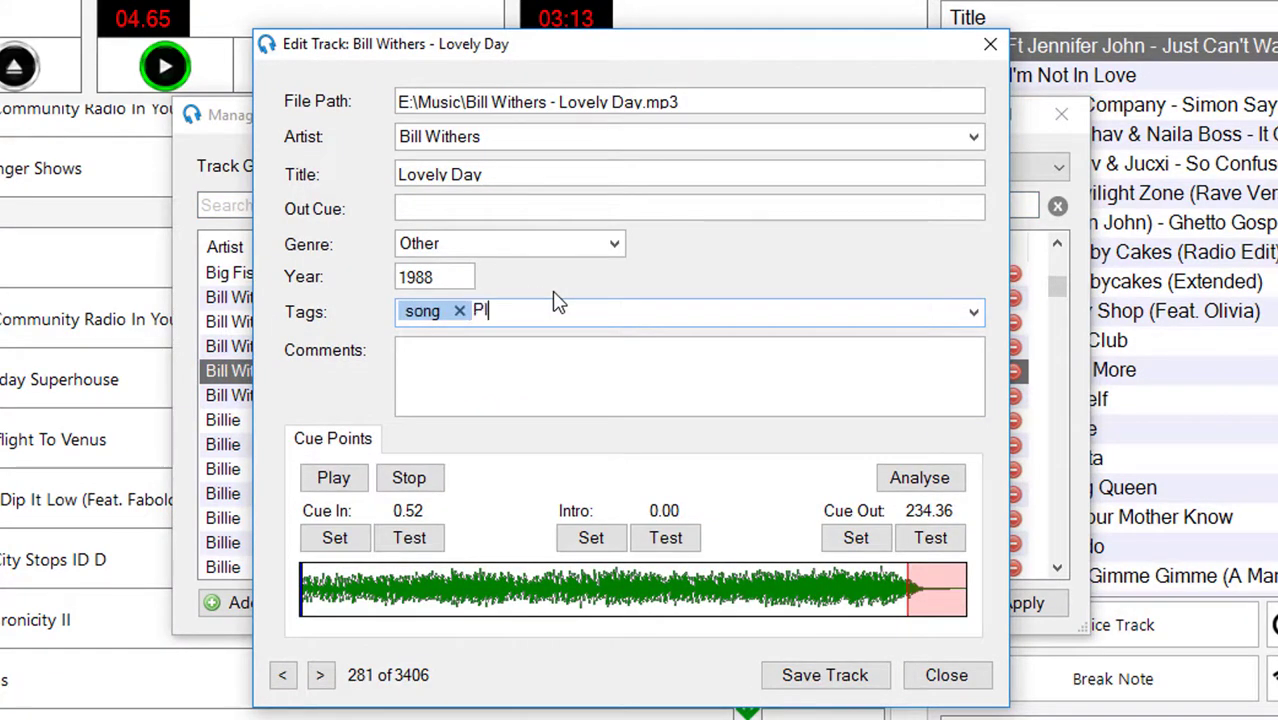
type("Playlist A")
key("Return")
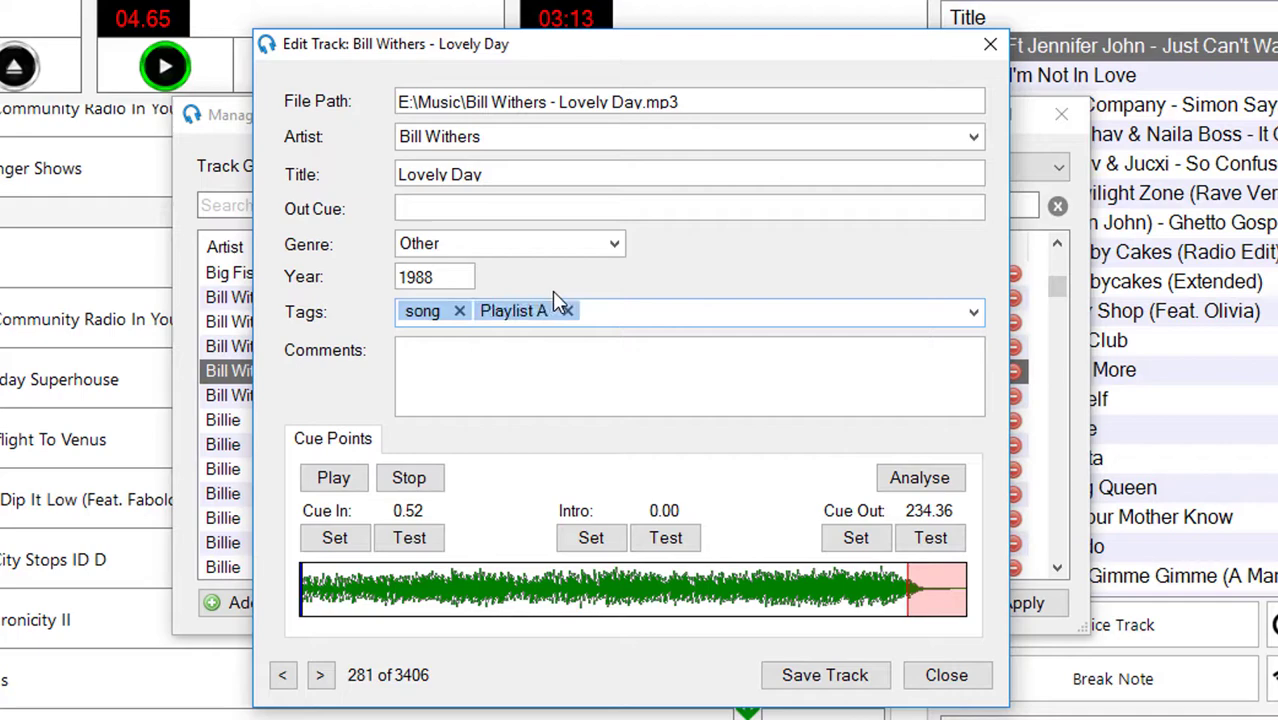
left_click(815, 686)
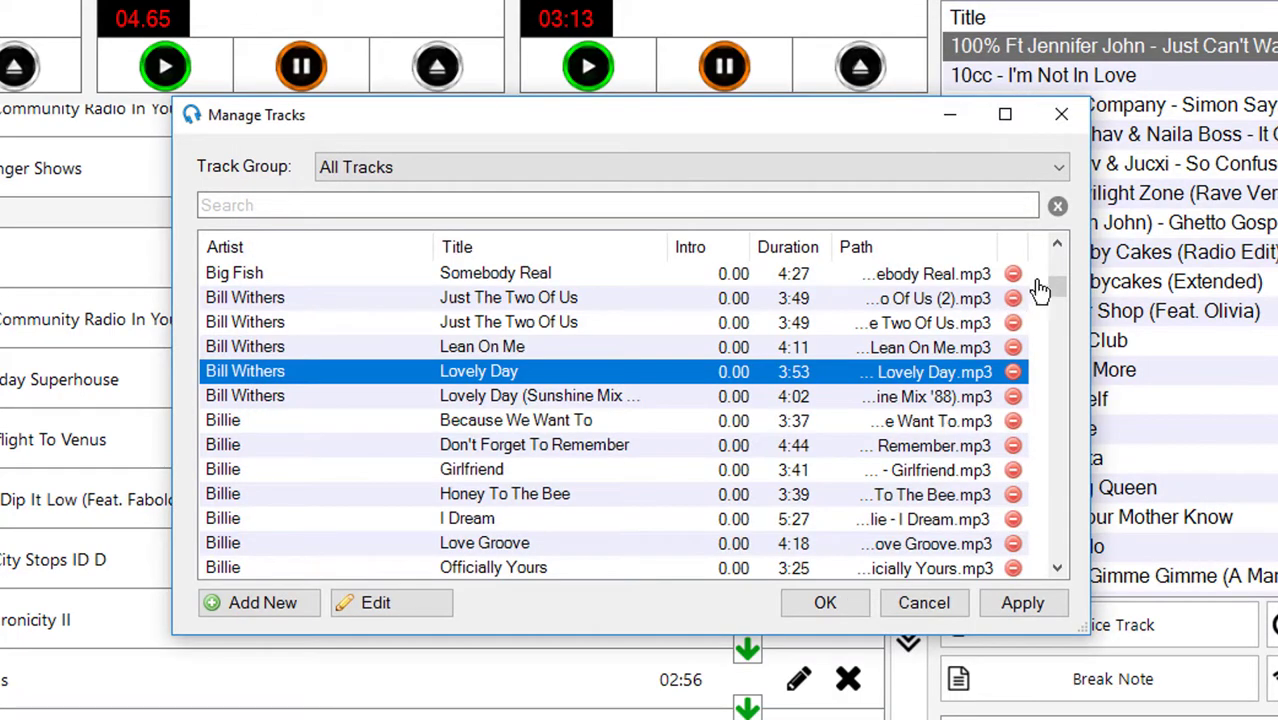
- Tag Millennium Prayer with Playlist A and save it
left_click_drag(1056, 297, 1058, 318)
double_click(339, 395)
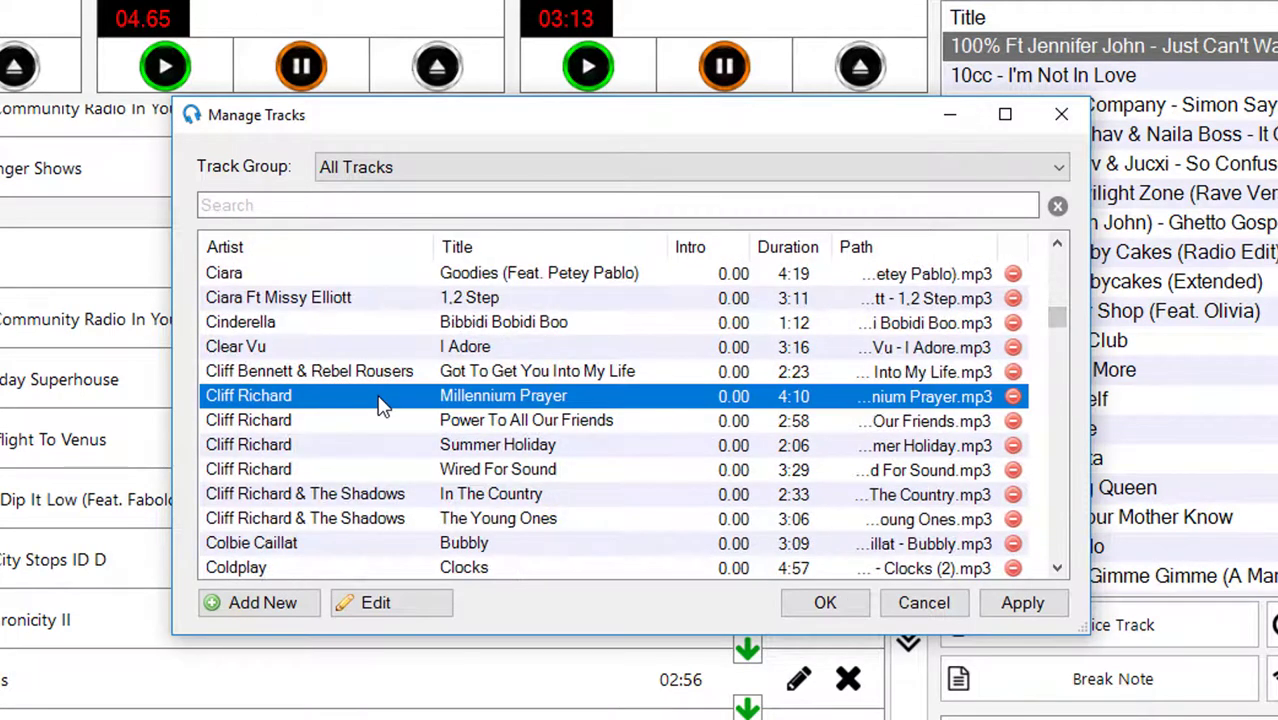
left_click(544, 312)
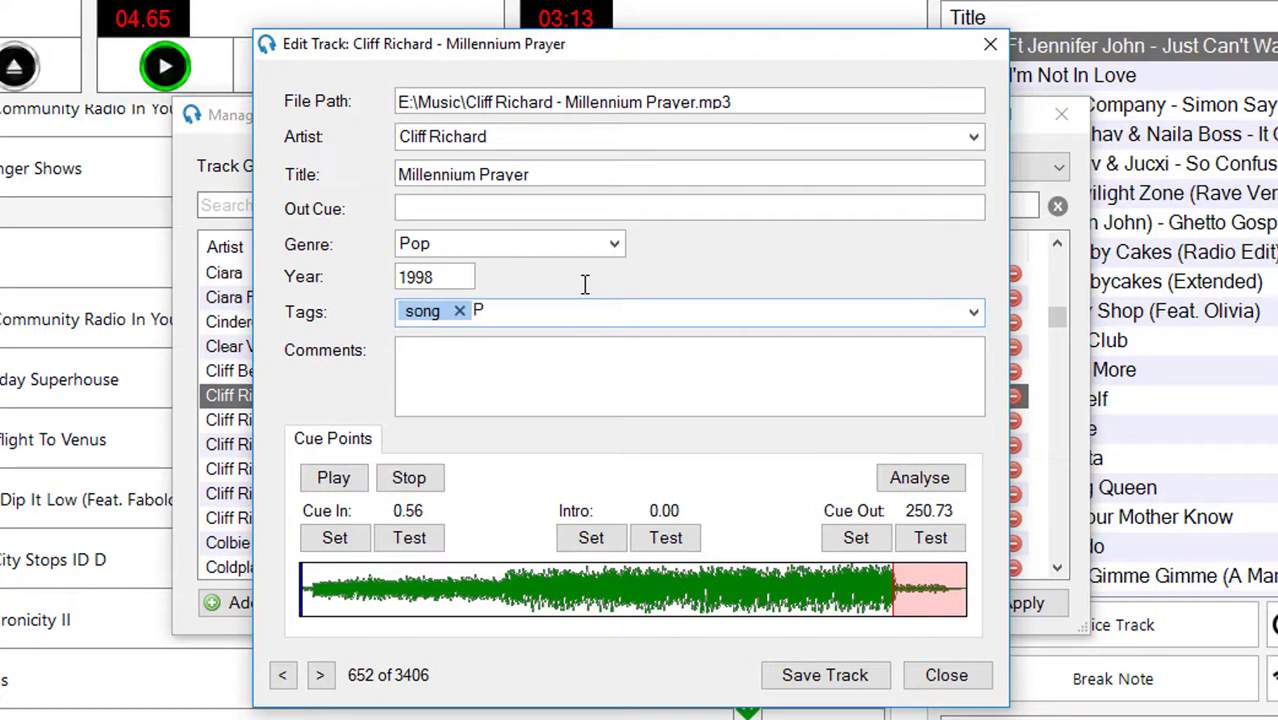
type("Playlist A")
key("Return")
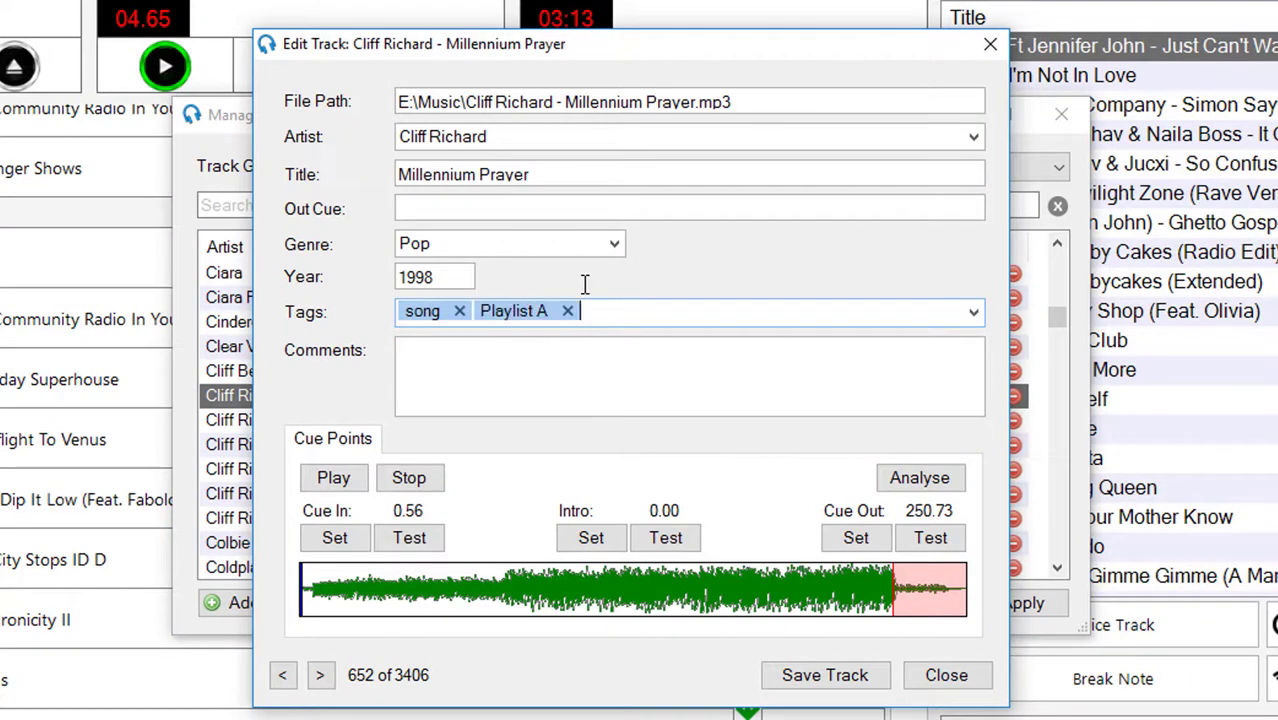
left_click(973, 312)
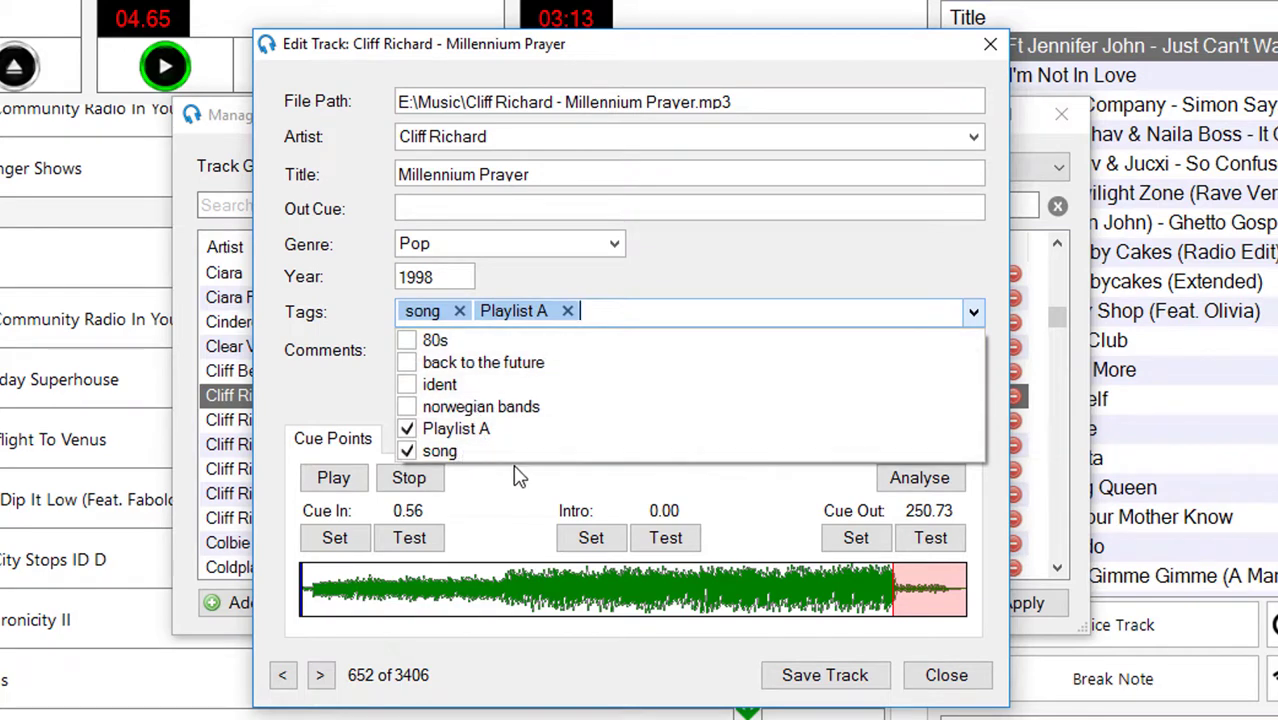
left_click(974, 312)
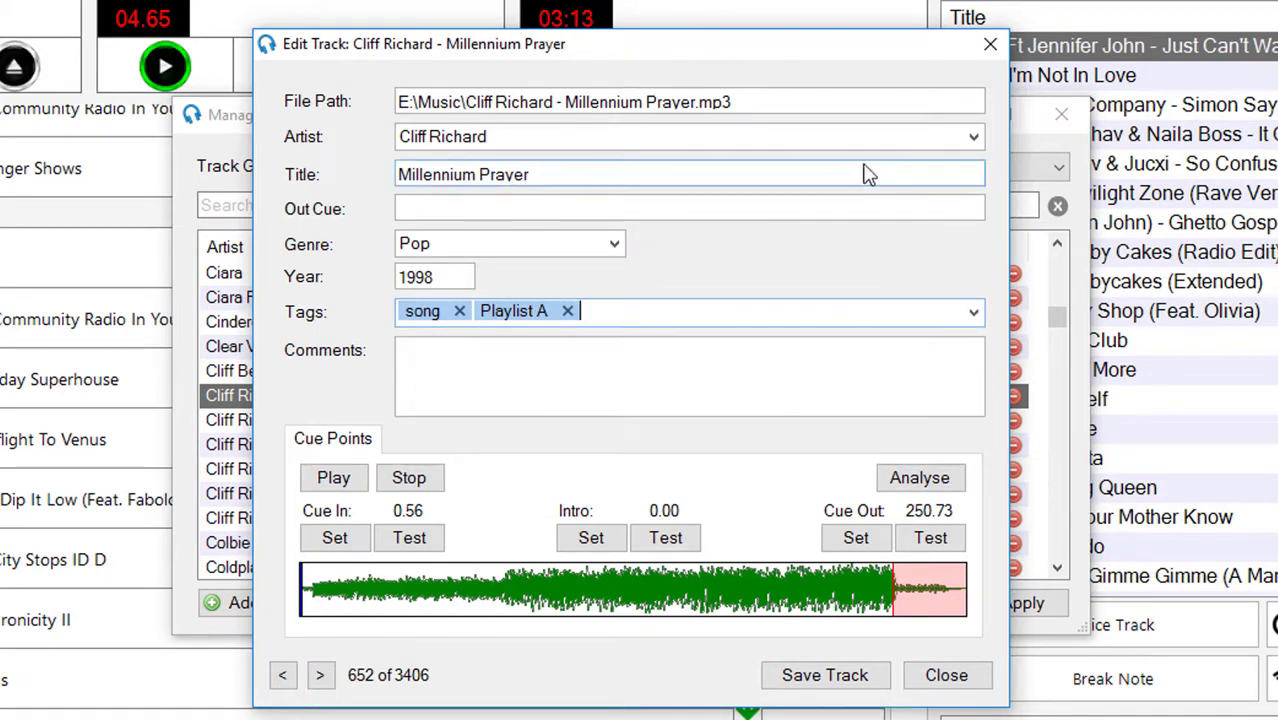
left_click(824, 675)
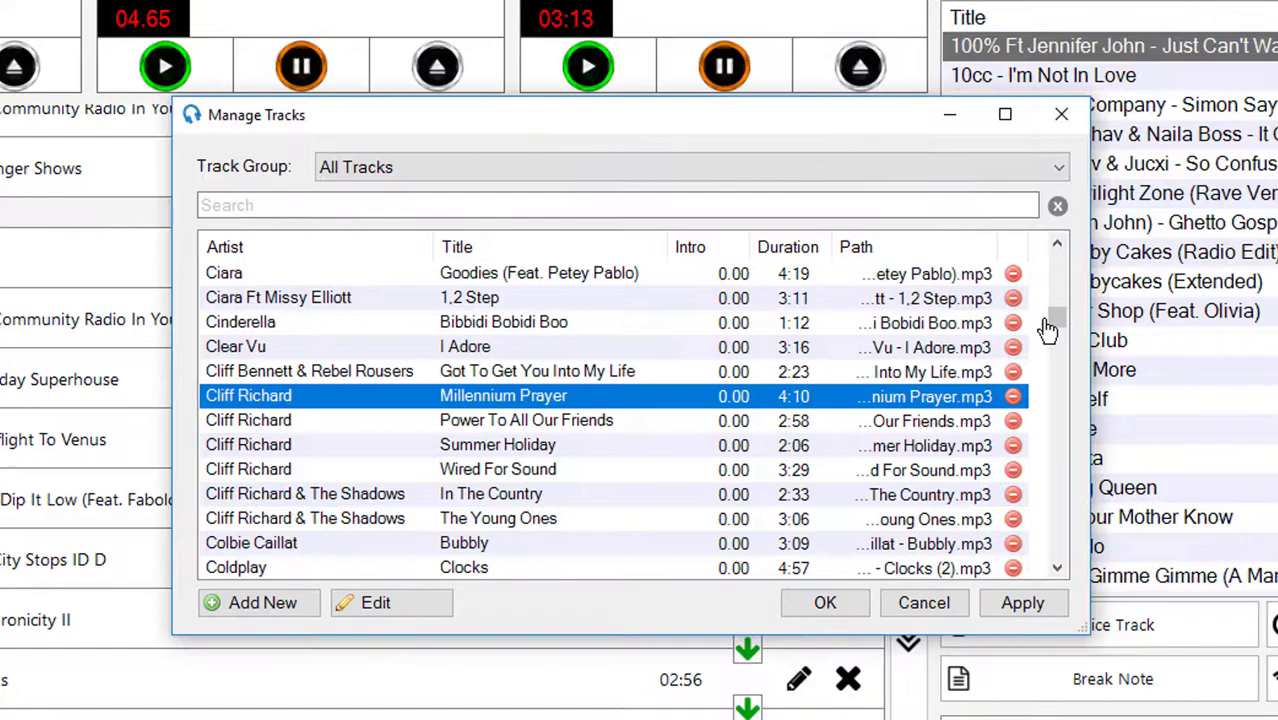
- Tag Eric Prydz's Pjanoo (Original) with Playlist A from the tag list
scroll(1062, 352, "down", 5)
scroll(1062, 352, "down", 10)
left_click(640, 421)
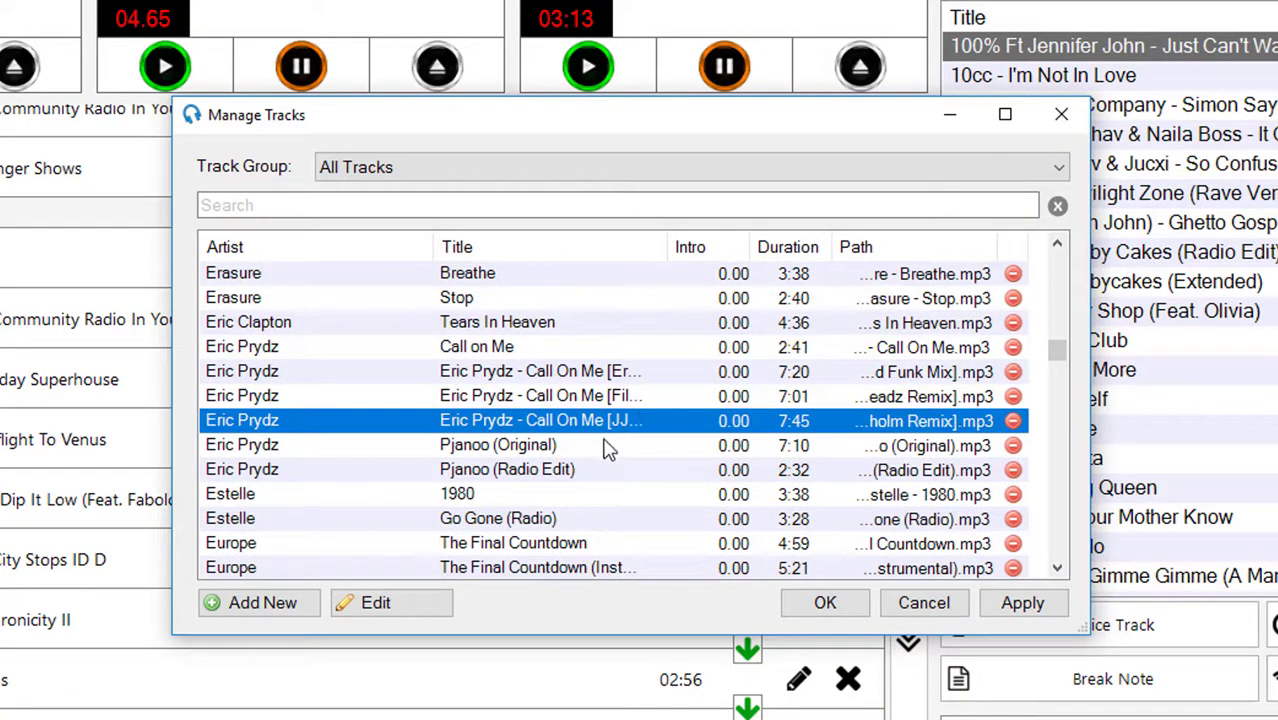
left_click(608, 445)
key("Return")
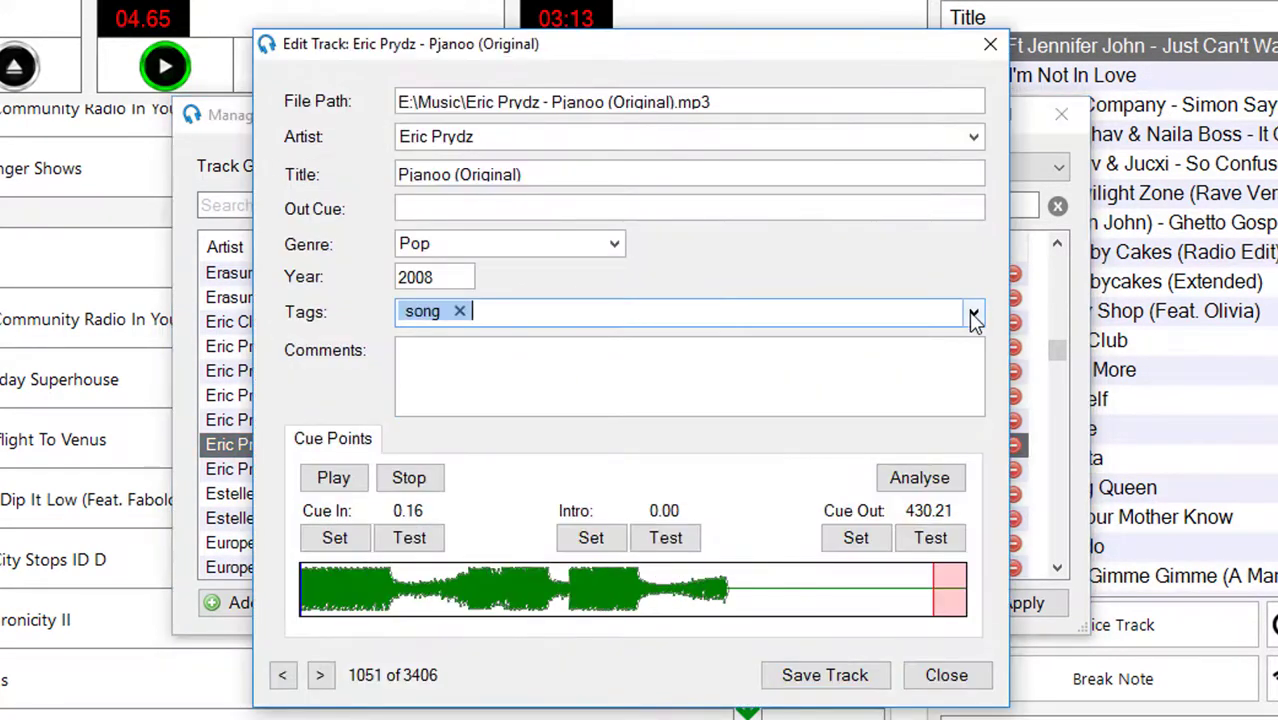
left_click(973, 312)
left_click(422, 430)
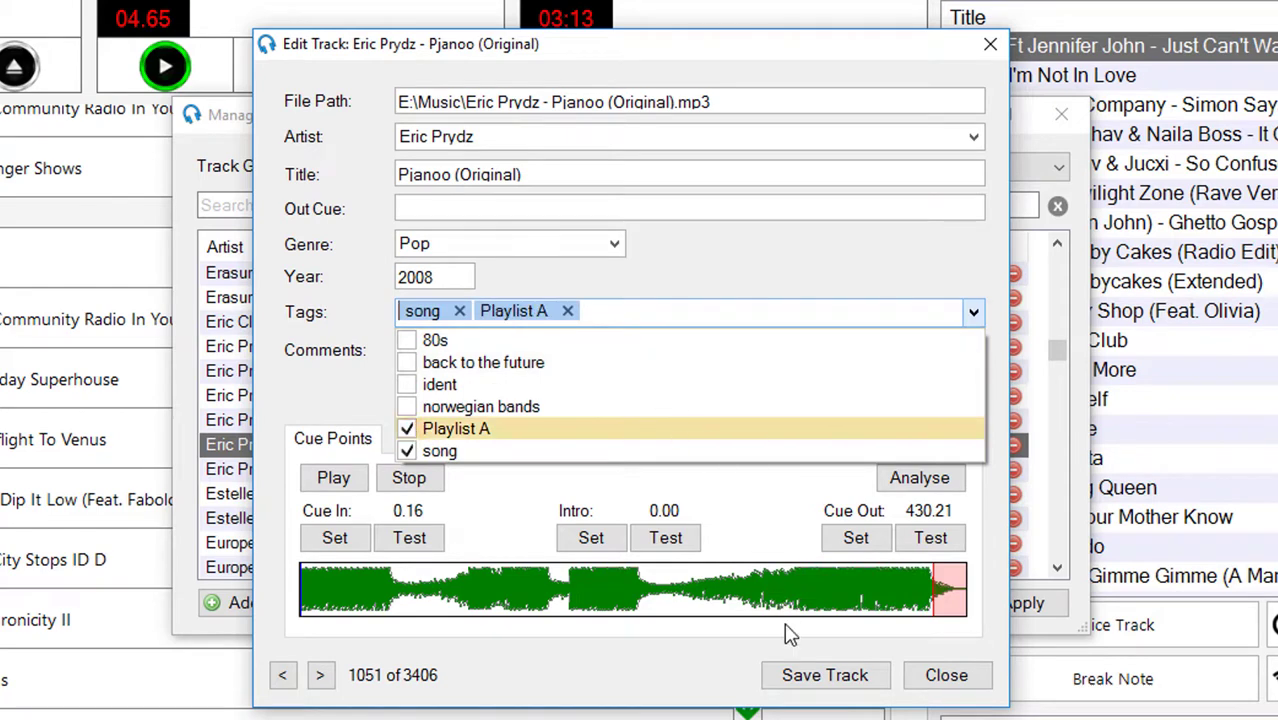
left_click(825, 678)
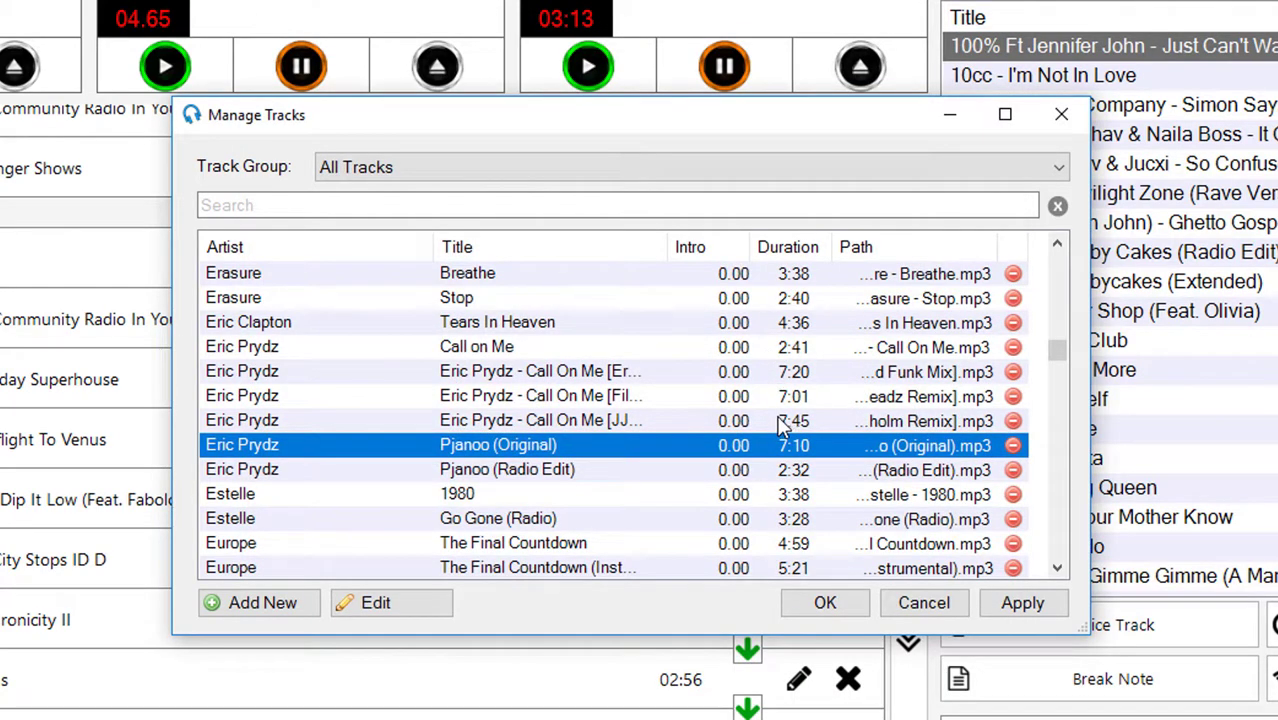
- Add a Playlist B tag to Call on Me and save it
double_click(288, 346)
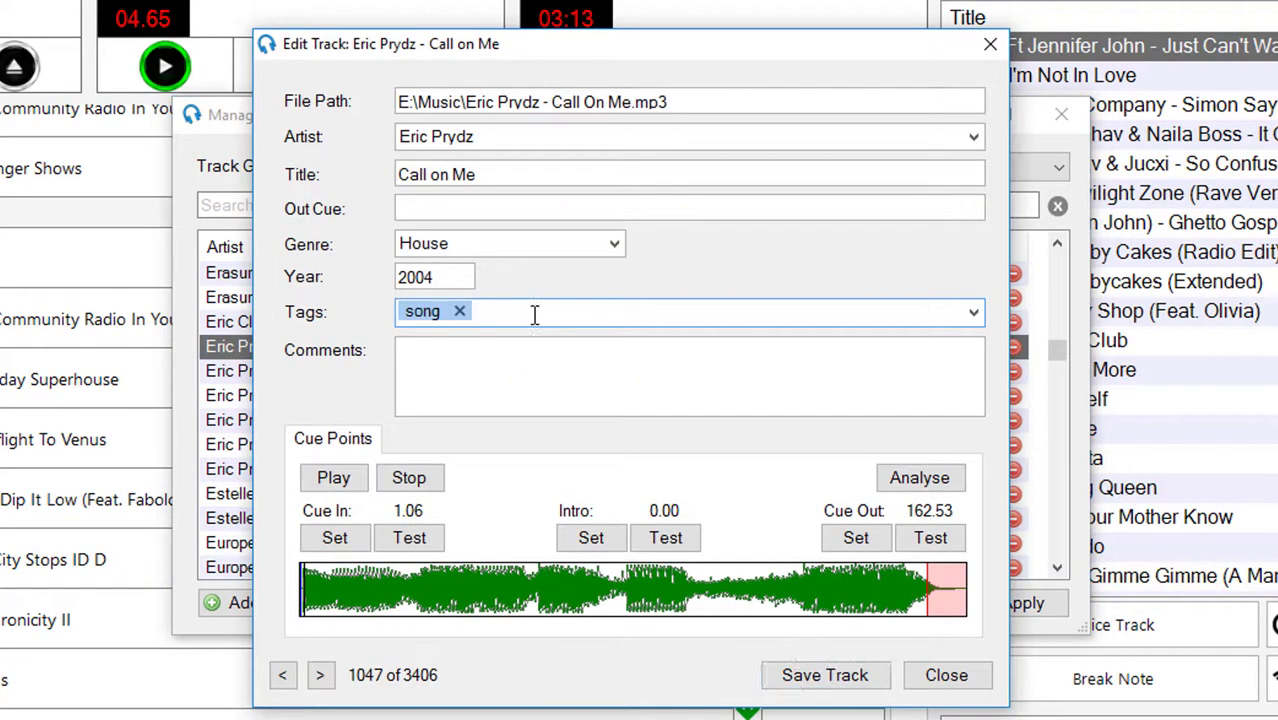
type("PlaylistB")
key("Return")
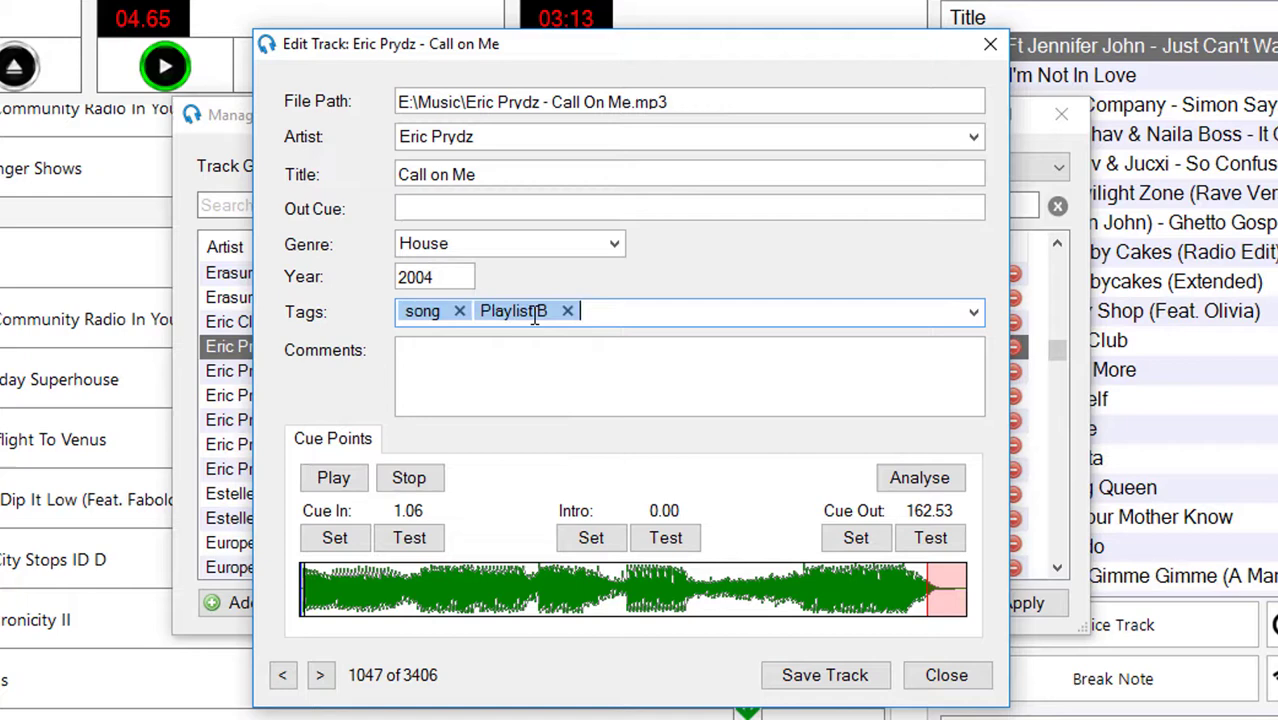
left_click(815, 676)
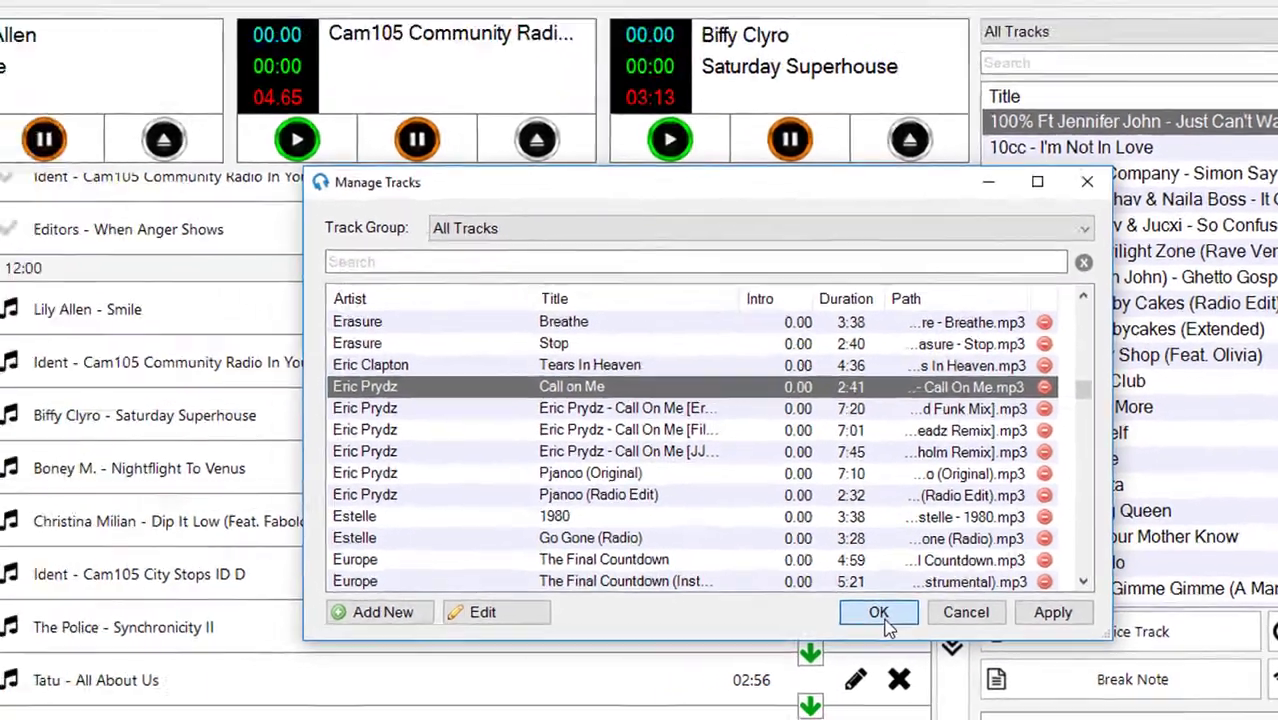
- Close the track library and create a new filtered track group in Manage Track Groups
left_click(828, 608)
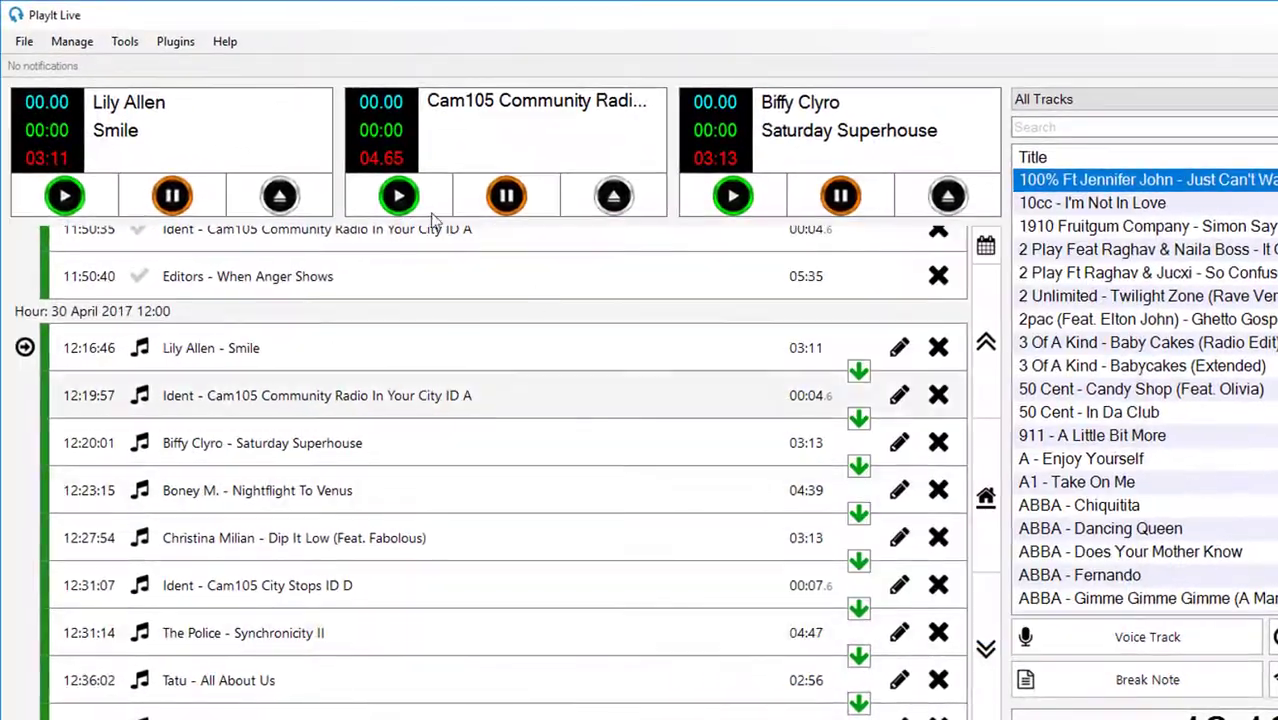
left_click(98, 48)
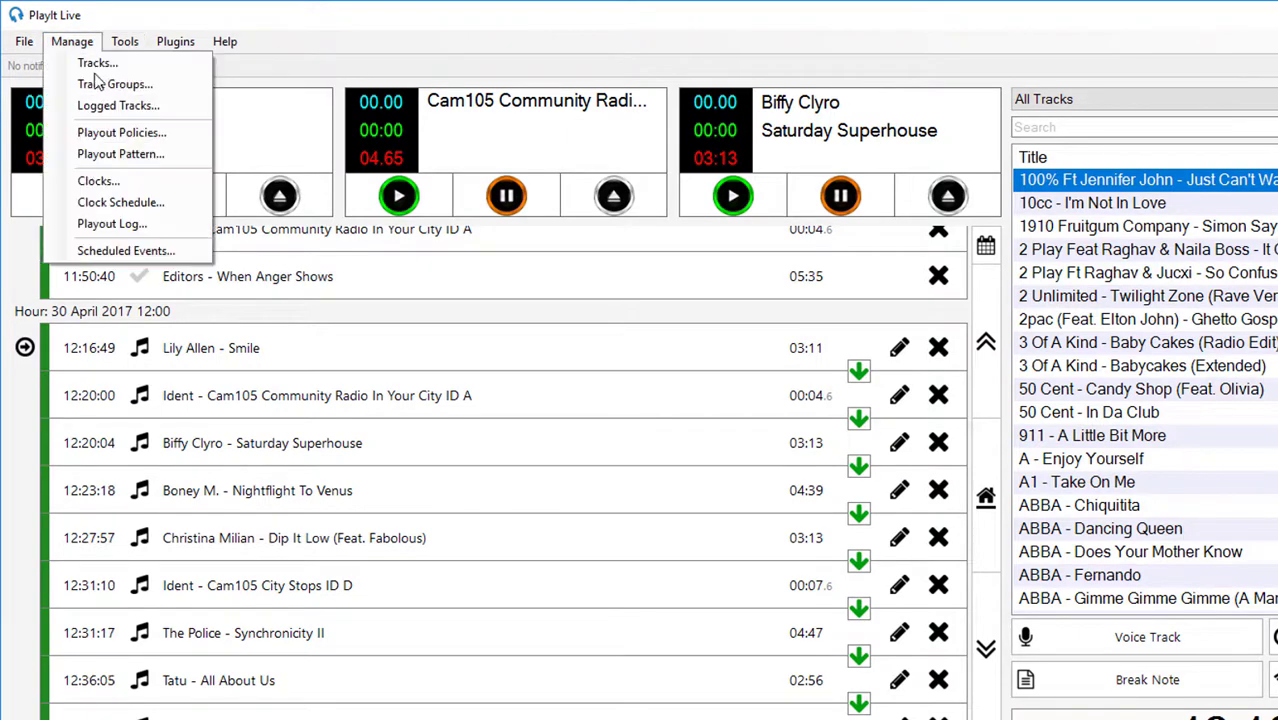
left_click(97, 86)
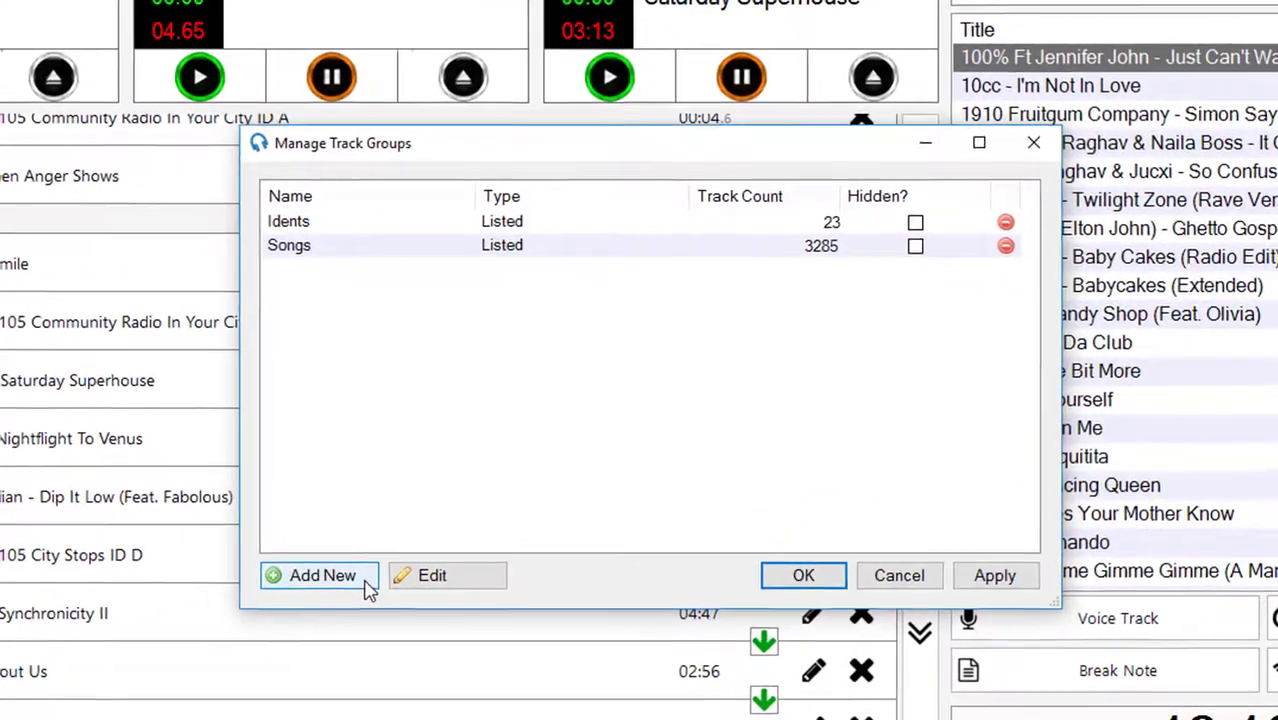
left_click(515, 602)
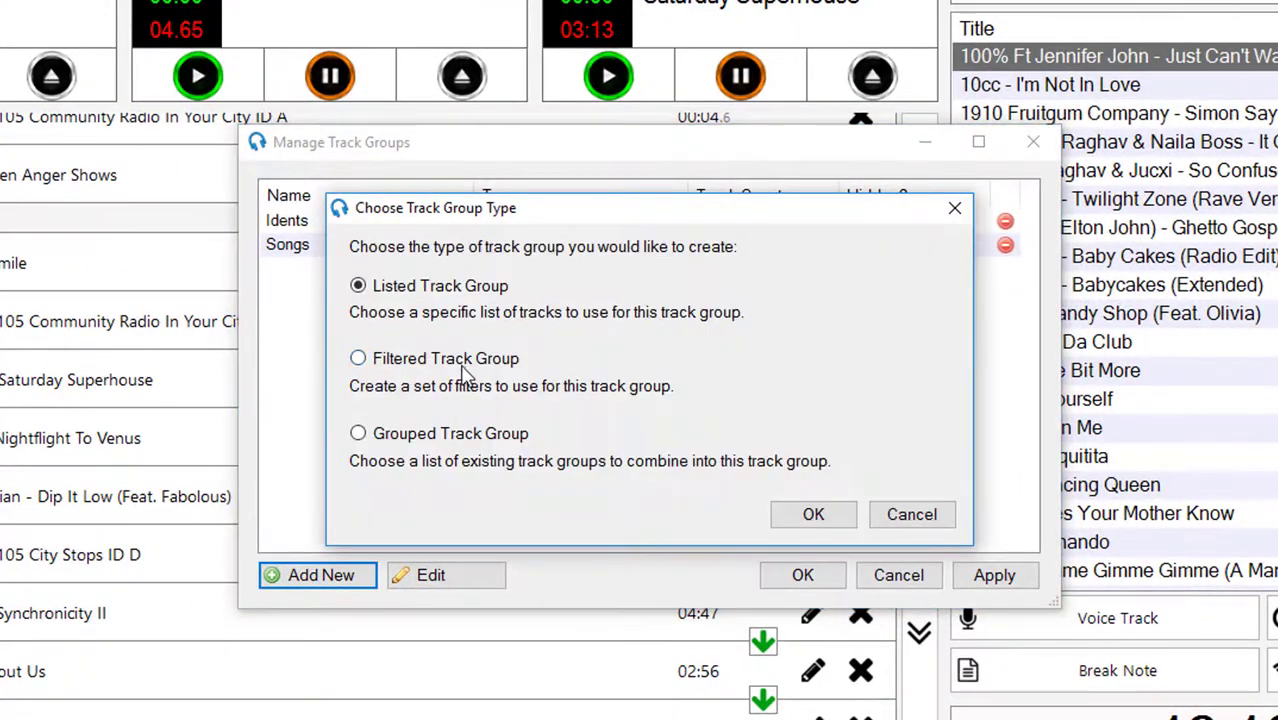
left_click(600, 426)
left_click(813, 514)
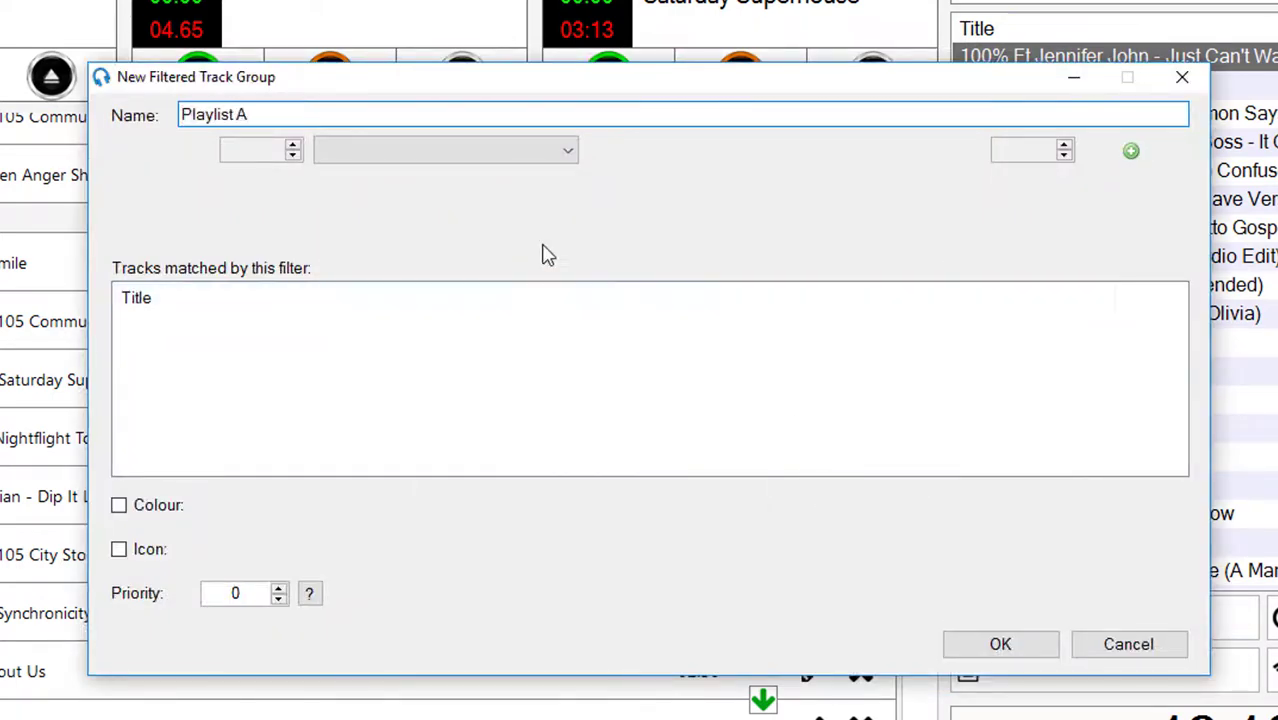
- Filter the group on Tags containing Playlist A and save it as Playlist A
left_click(512, 158)
left_click(455, 270)
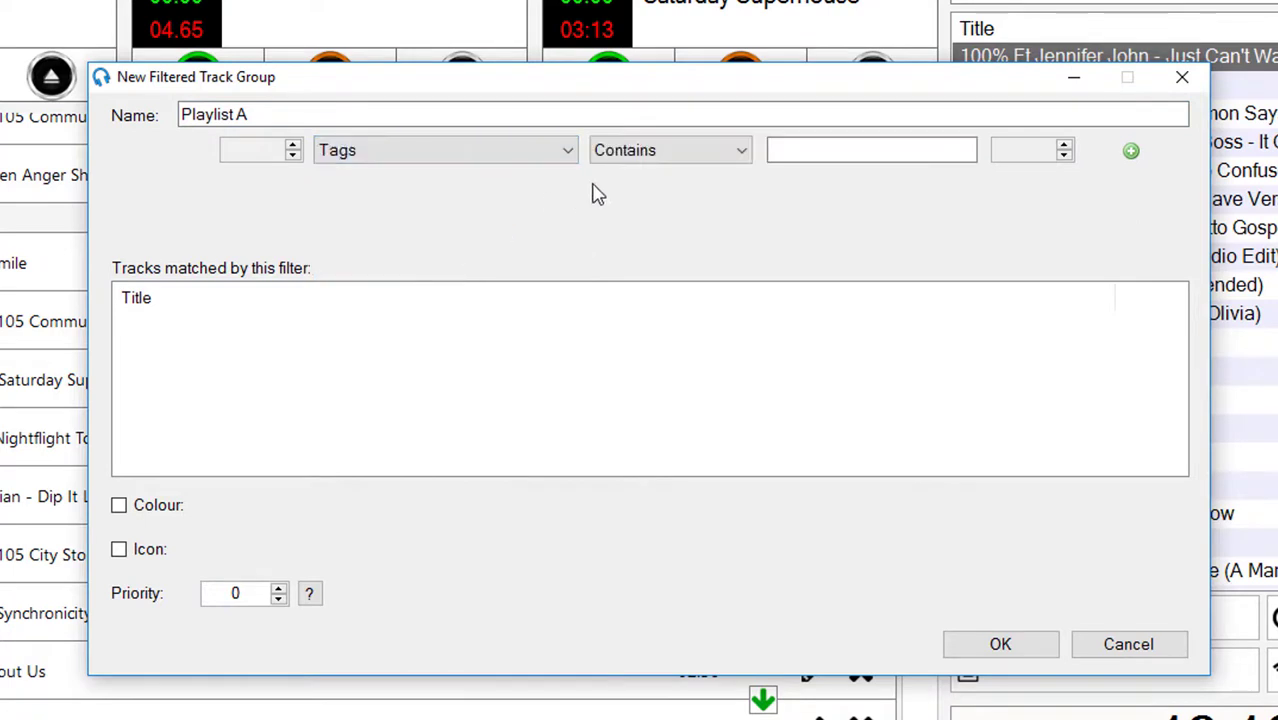
left_click(868, 148)
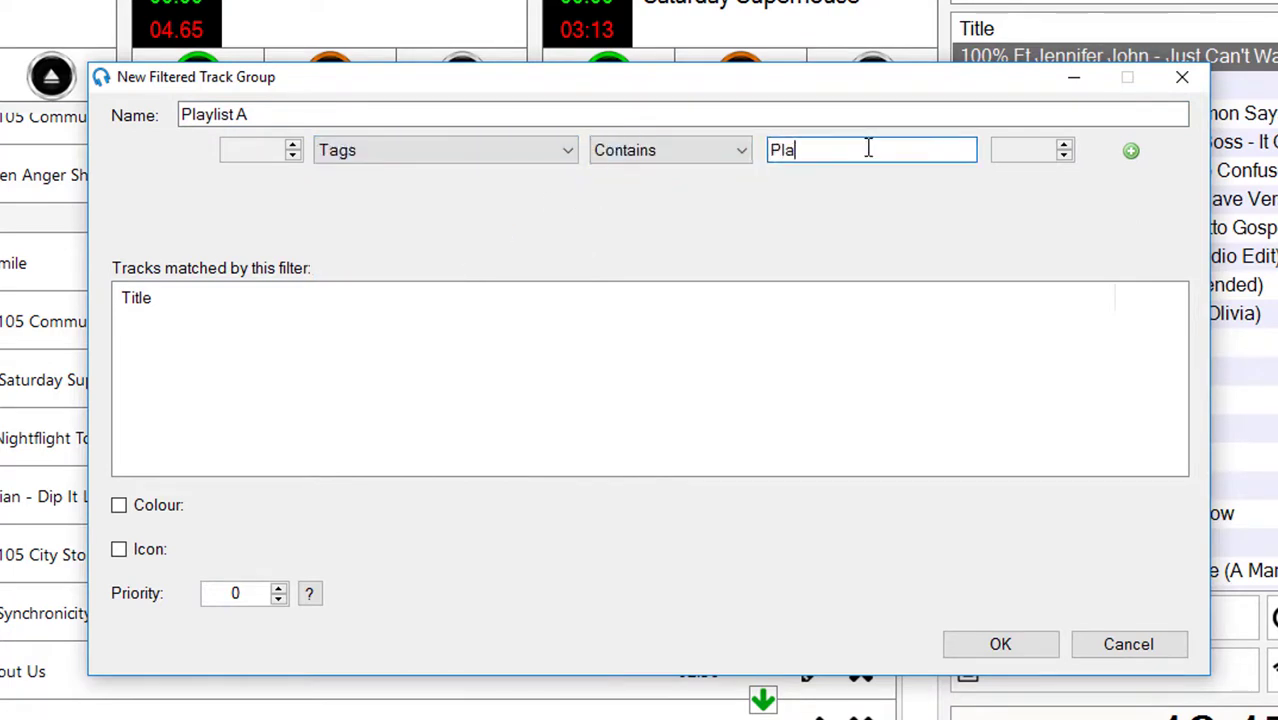
type("Playlist A")
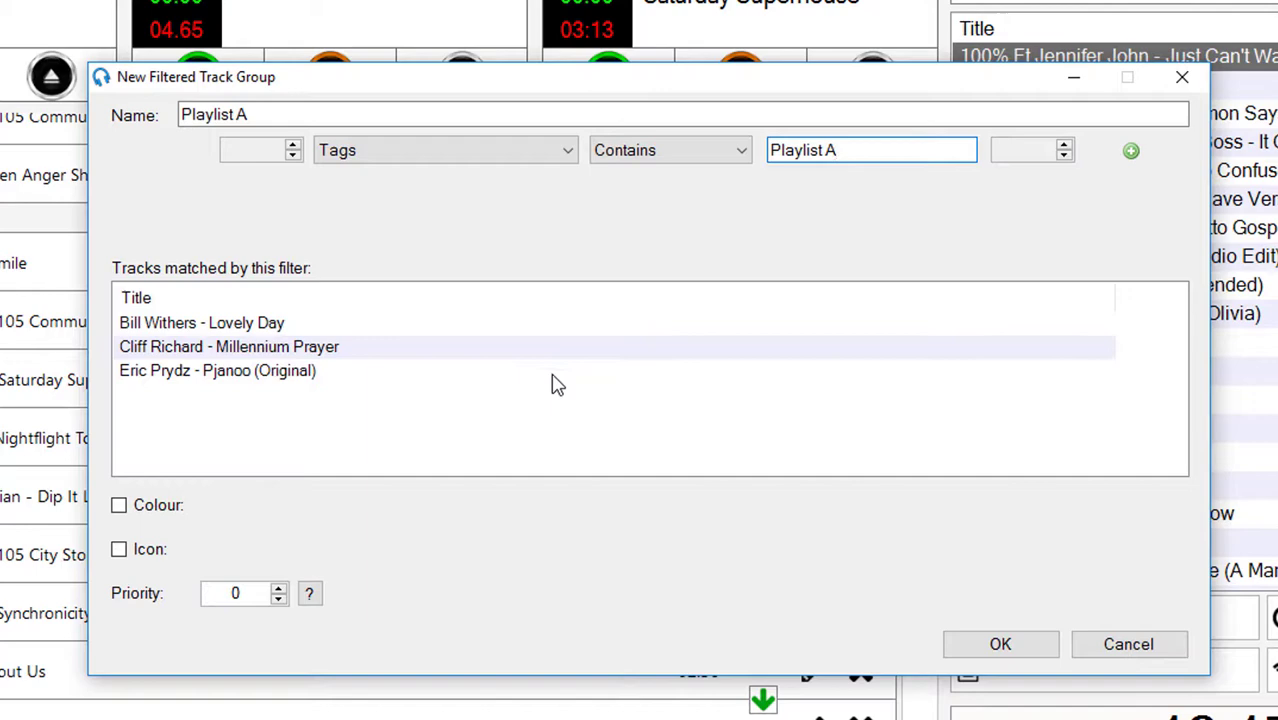
left_click(1030, 660)
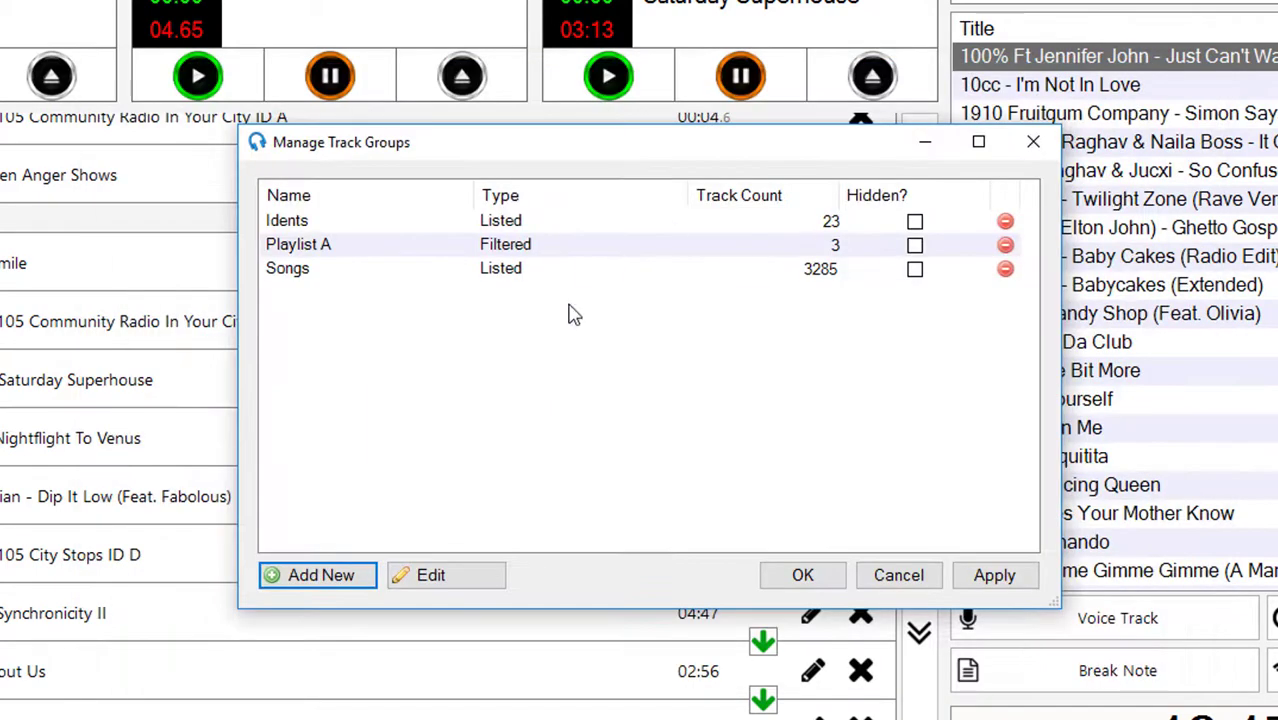
- Create a filtered track group 'Playlist B' with the filter Tags contains 'Playlist B'
left_click(345, 571)
left_click(508, 362)
left_click(813, 514)
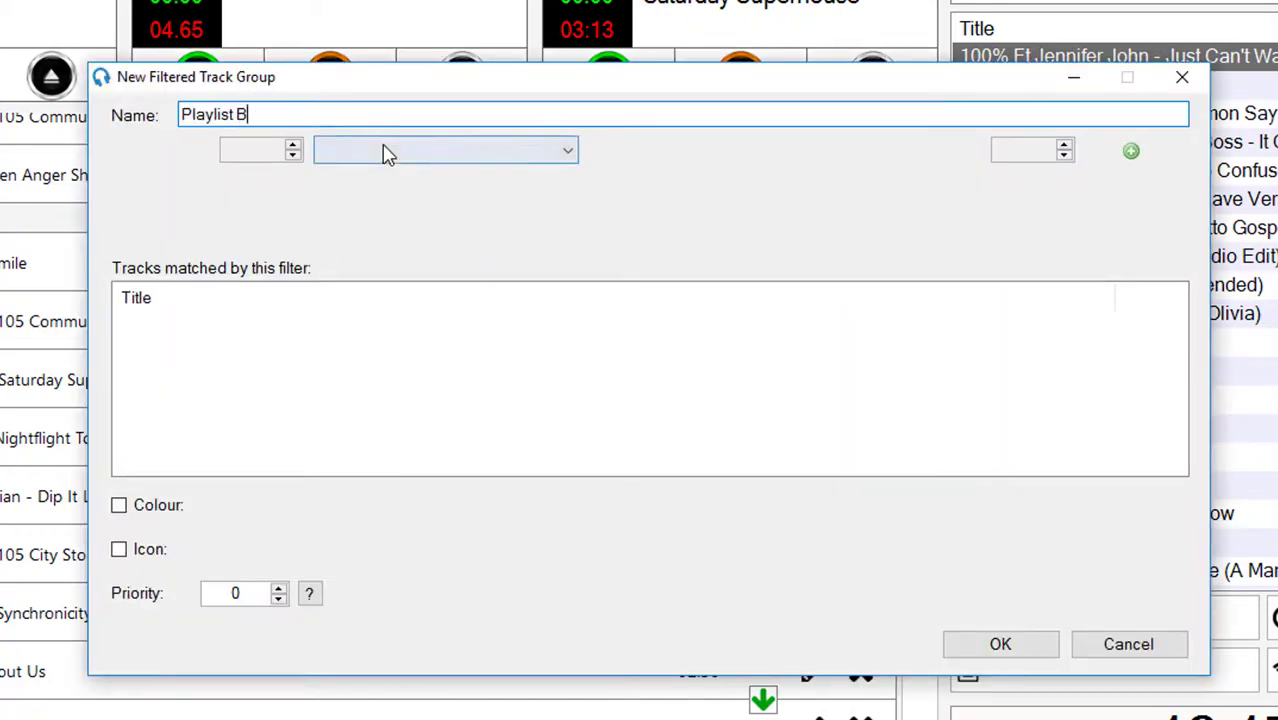
left_click(386, 151)
left_click(400, 271)
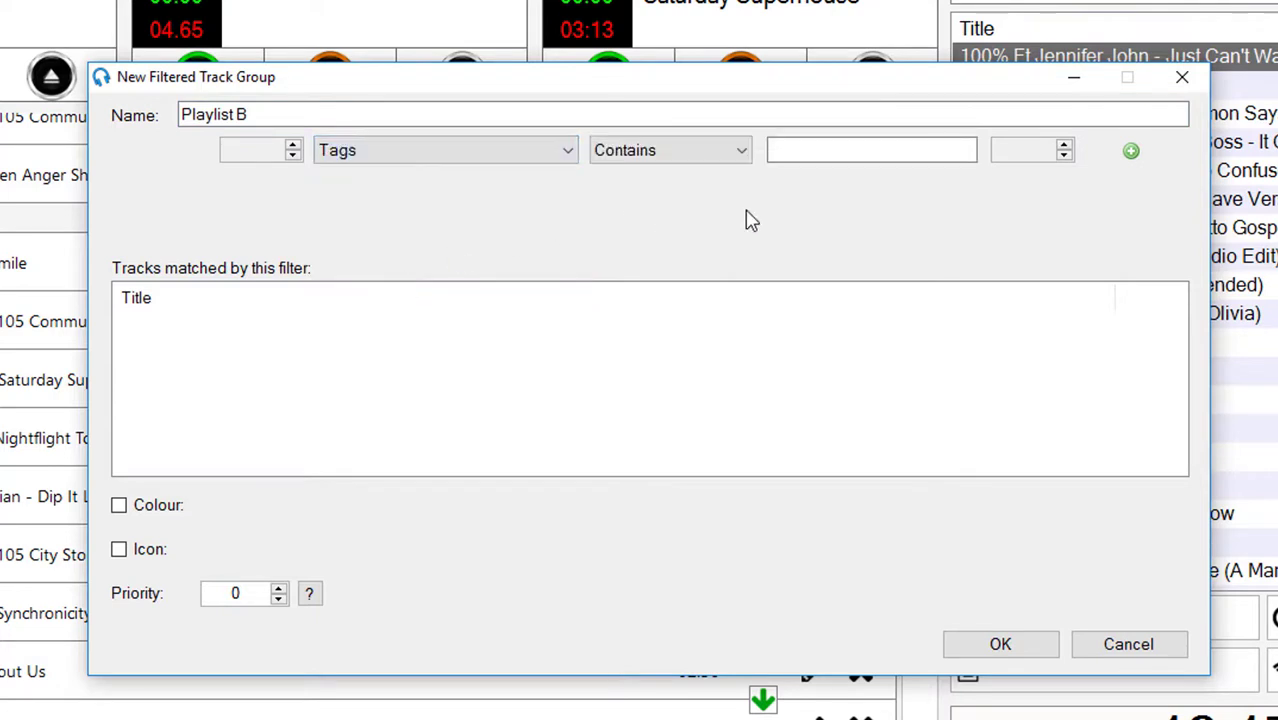
left_click(848, 145)
type("Playlist")
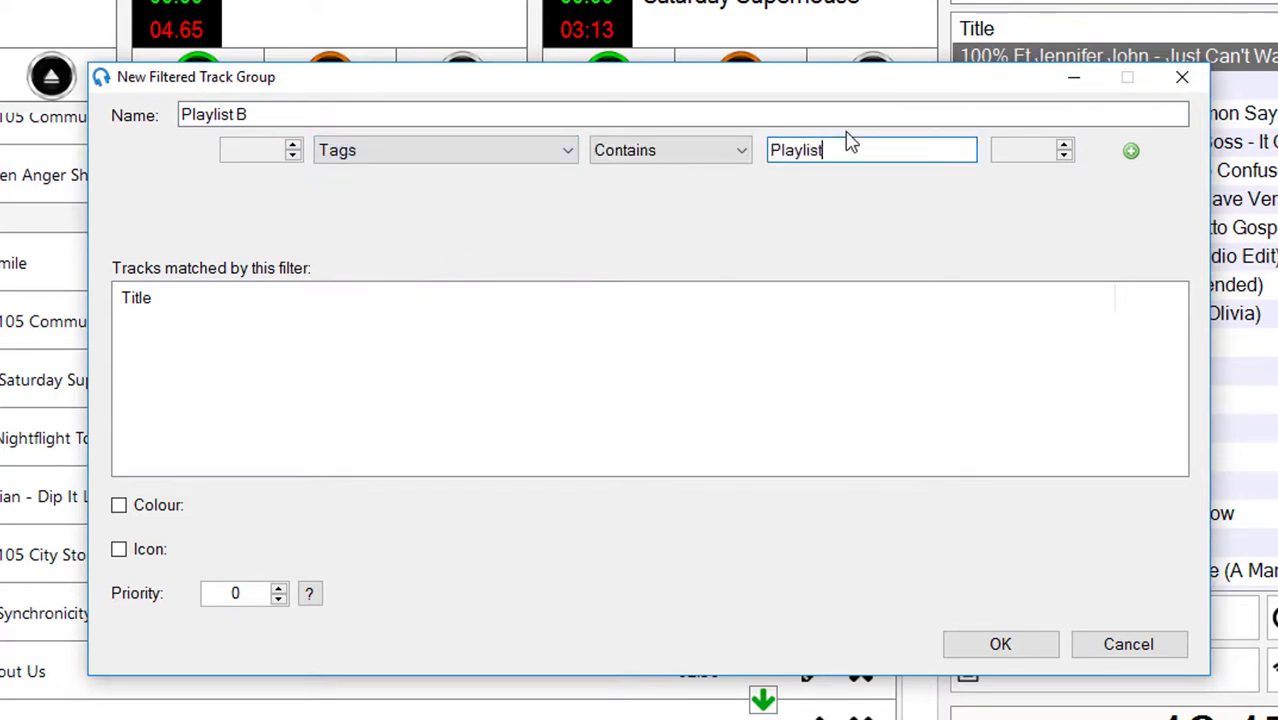
type(" B")
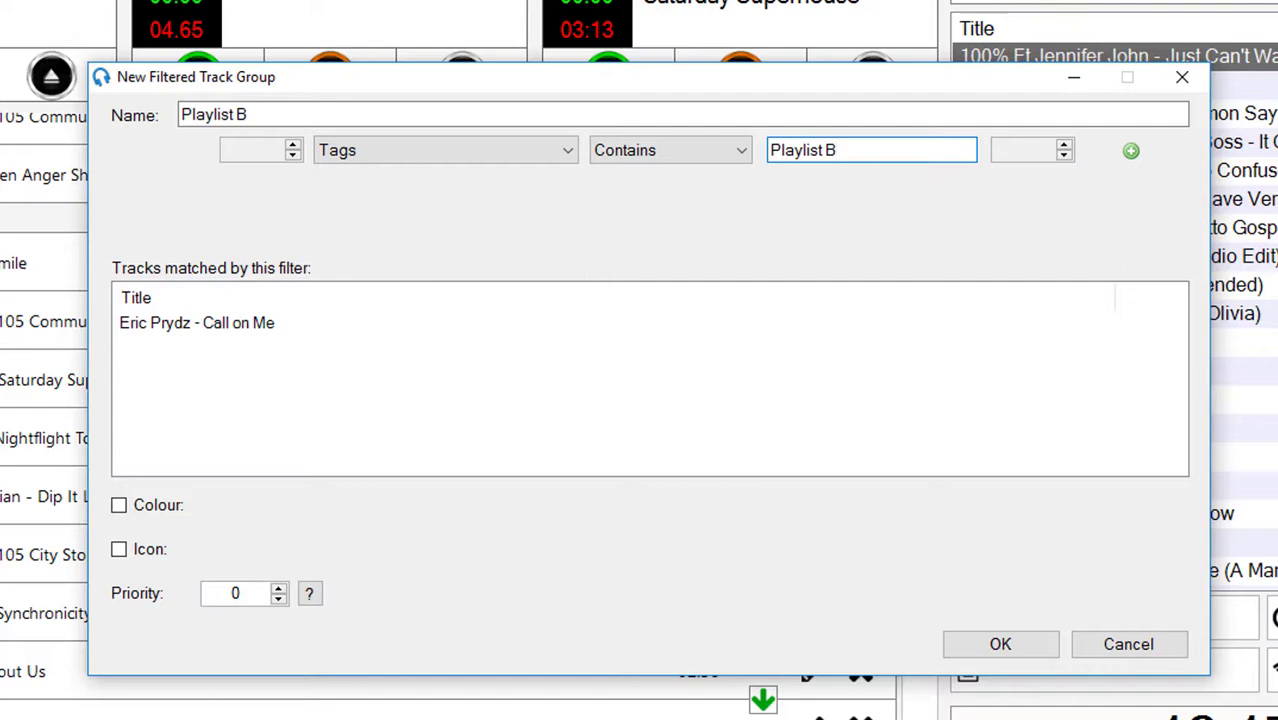
left_click(1045, 655)
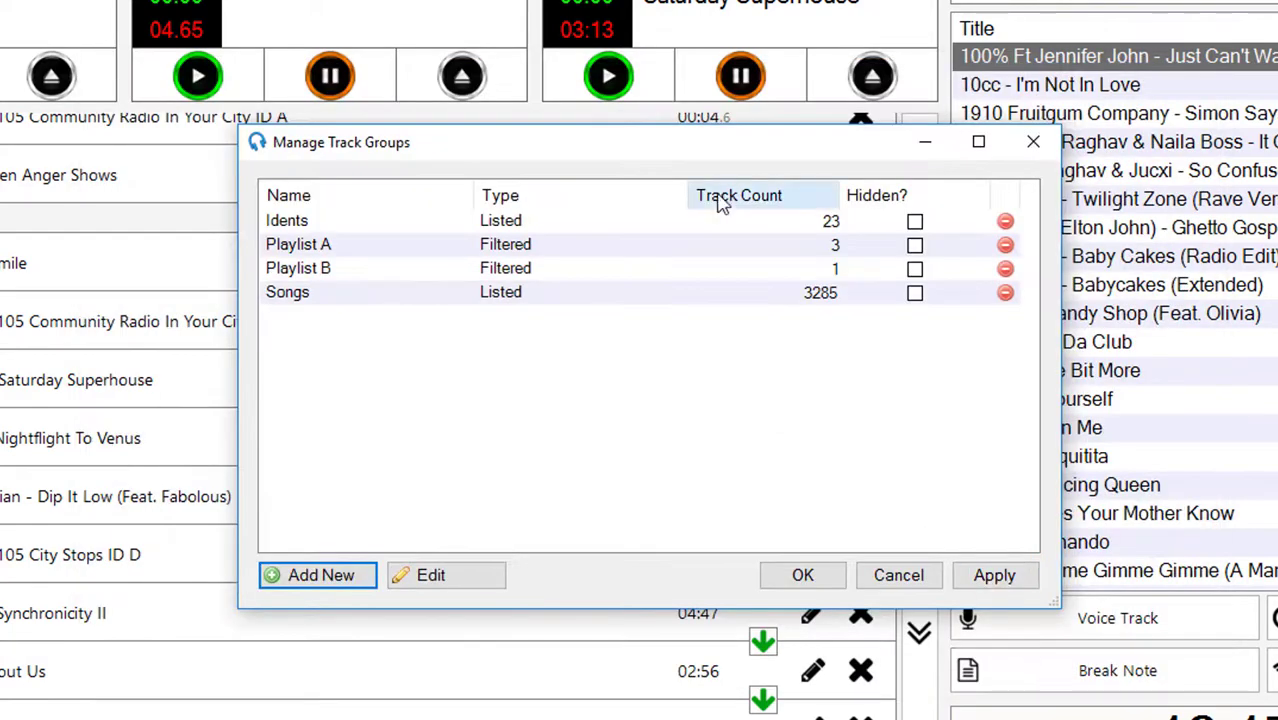
- Close the track groups manager, keeping the new Playlist B group
left_click(646, 270)
left_click(656, 250)
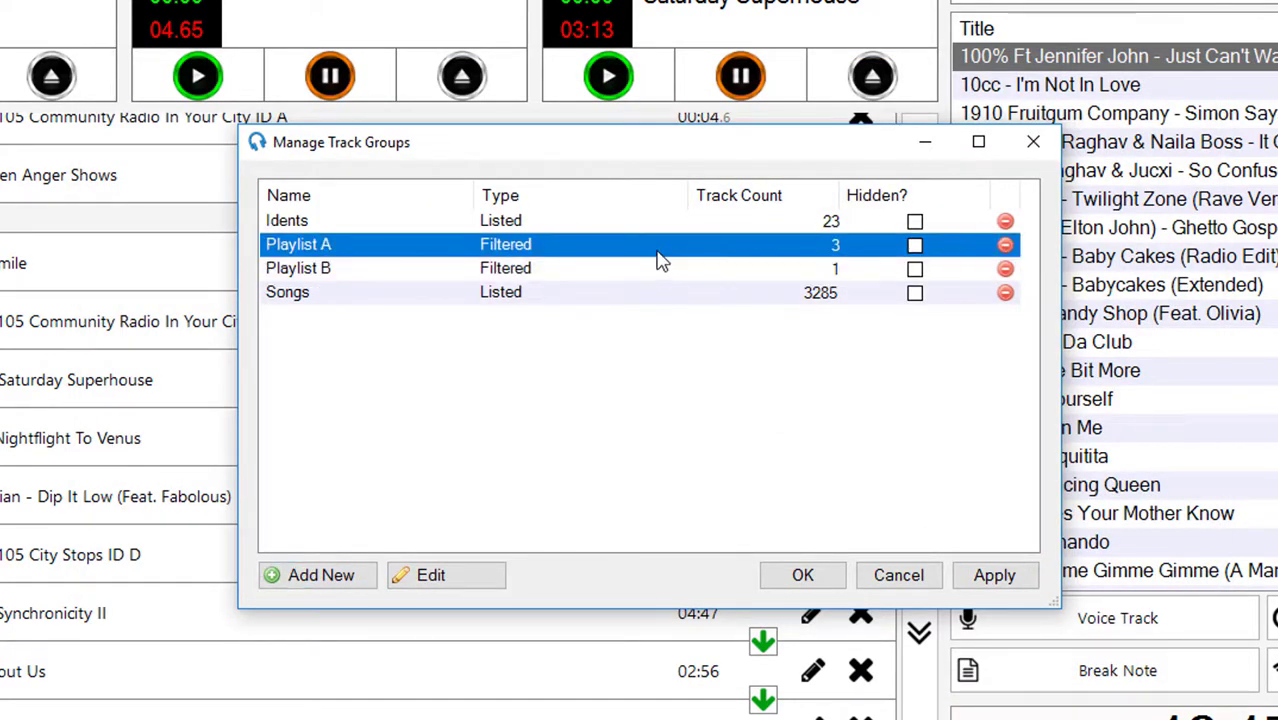
left_click(803, 576)
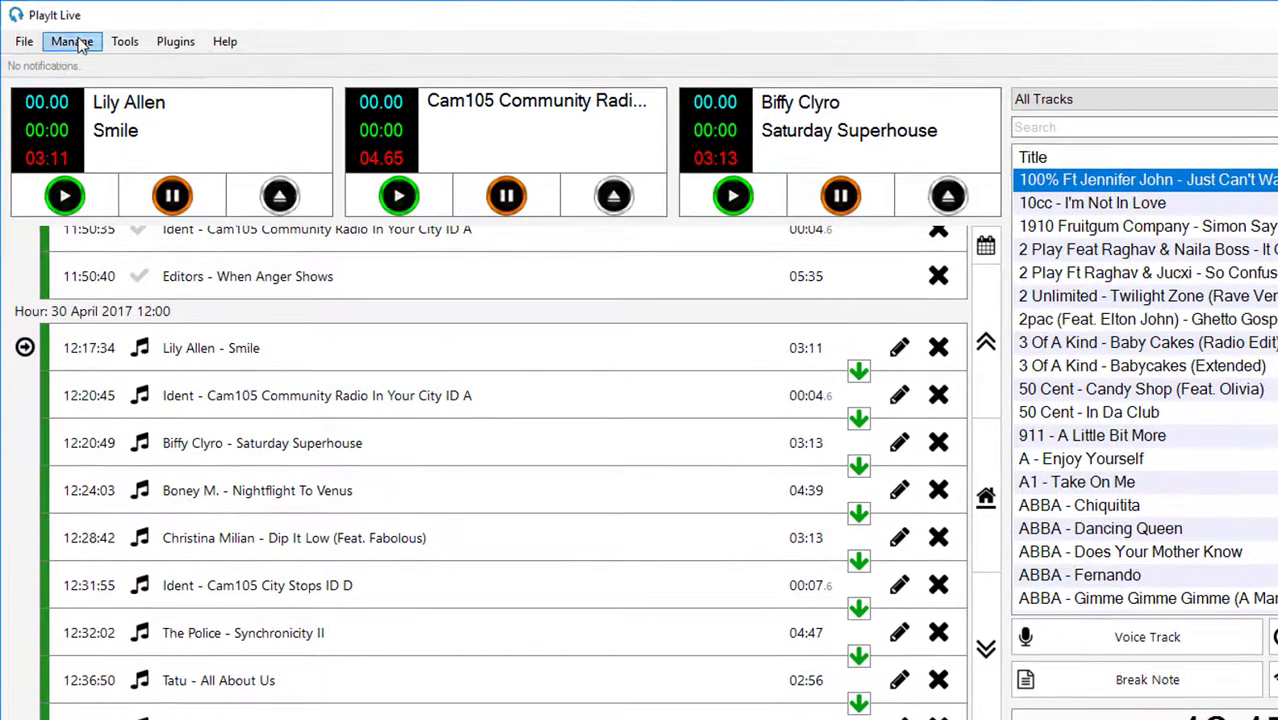
- In the track manager, search 'call on me', then clear it and show the Playlist B group
left_click(80, 45)
left_click(57, 60)
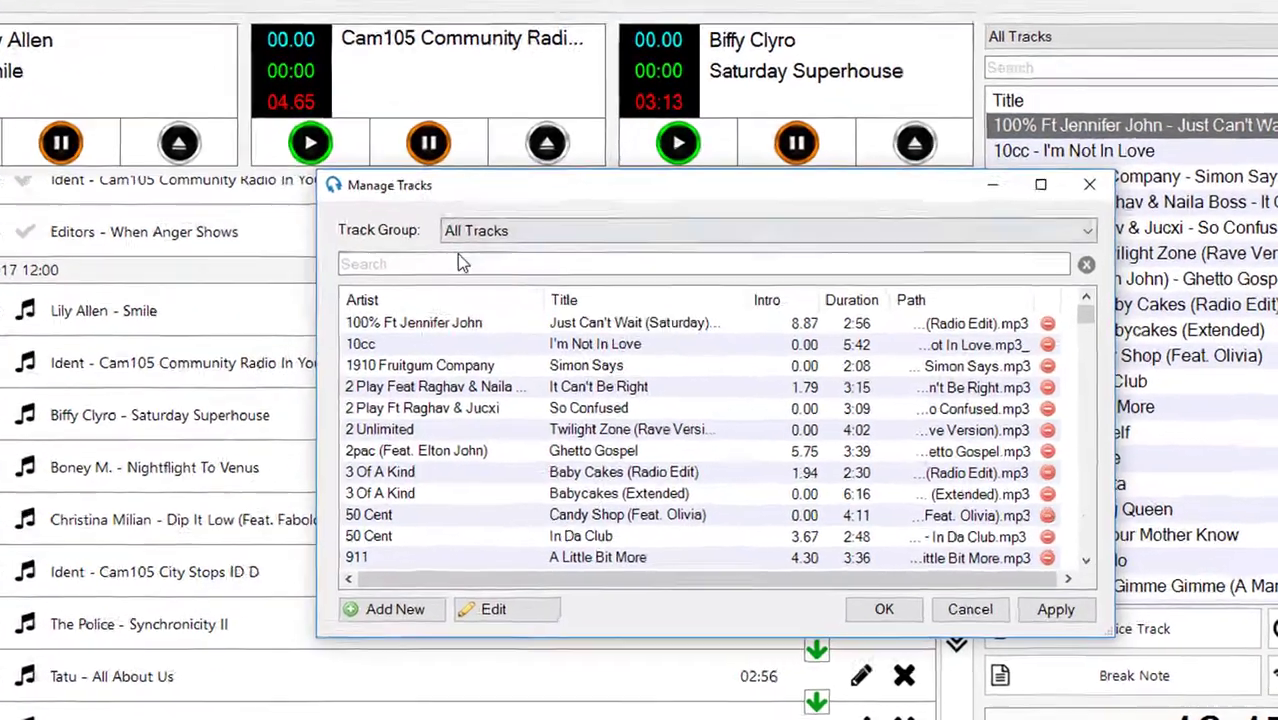
left_click(458, 262)
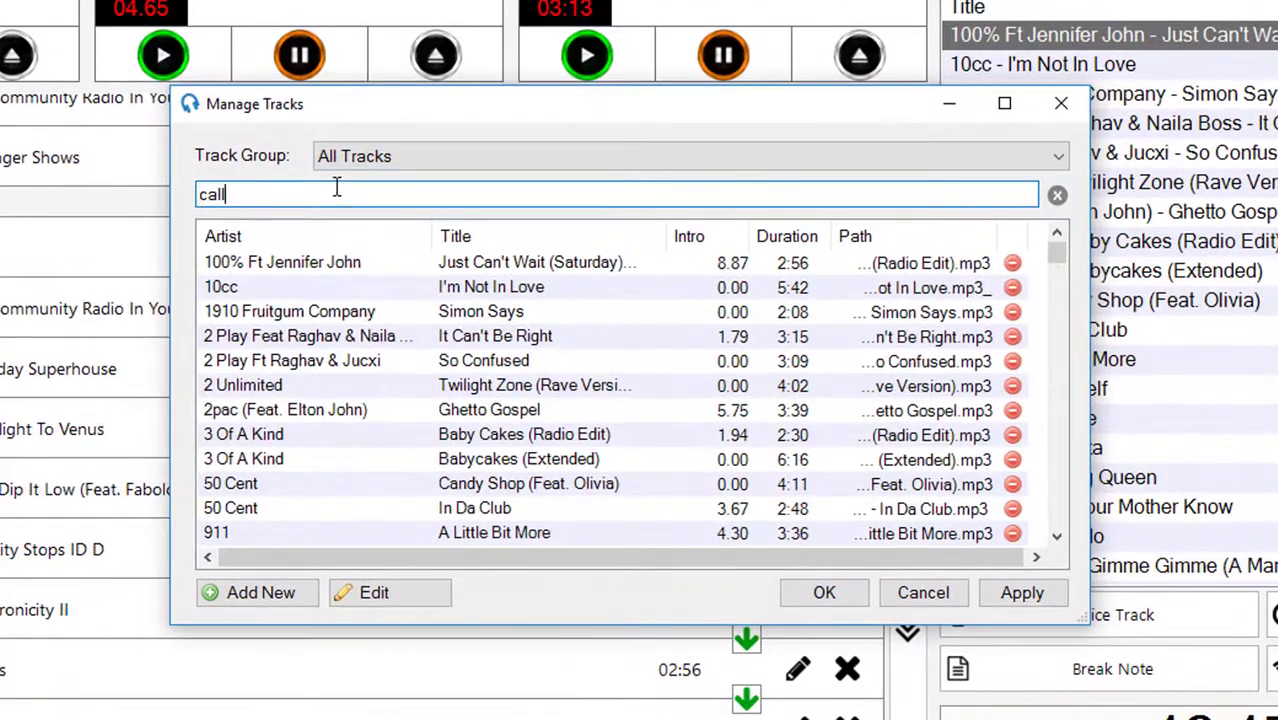
type("call on me")
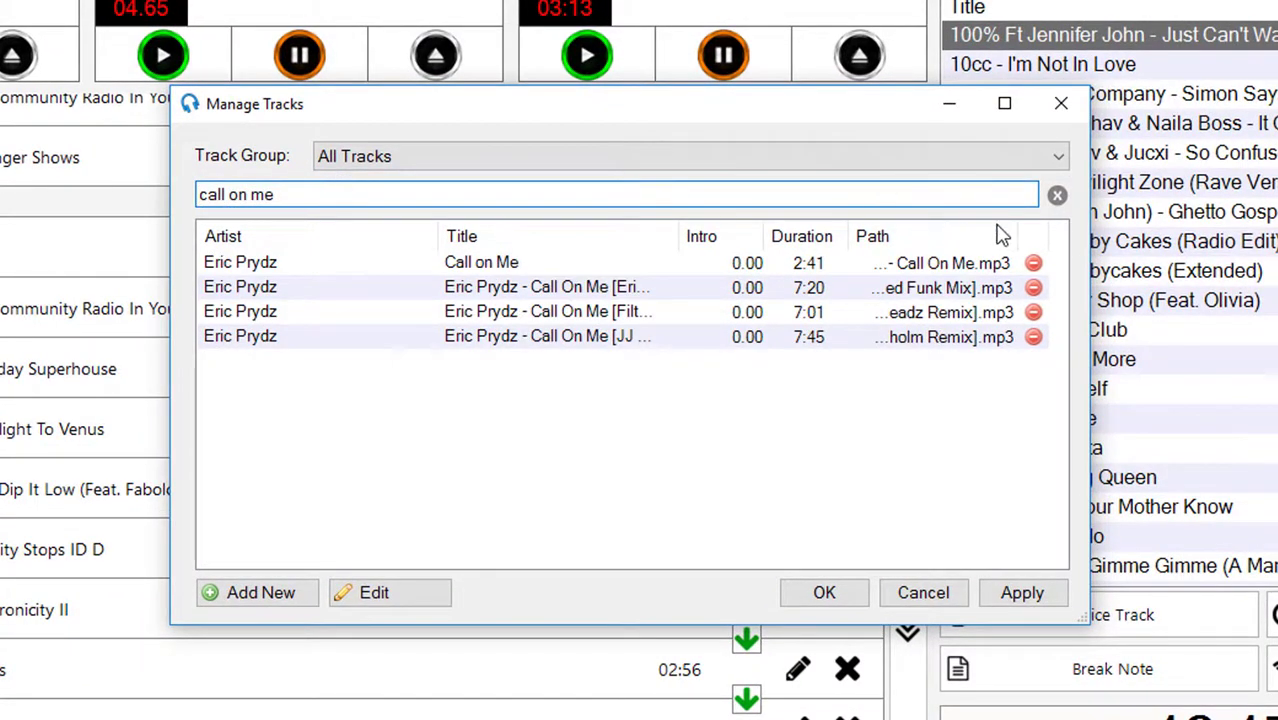
left_click(1057, 194)
left_click(930, 160)
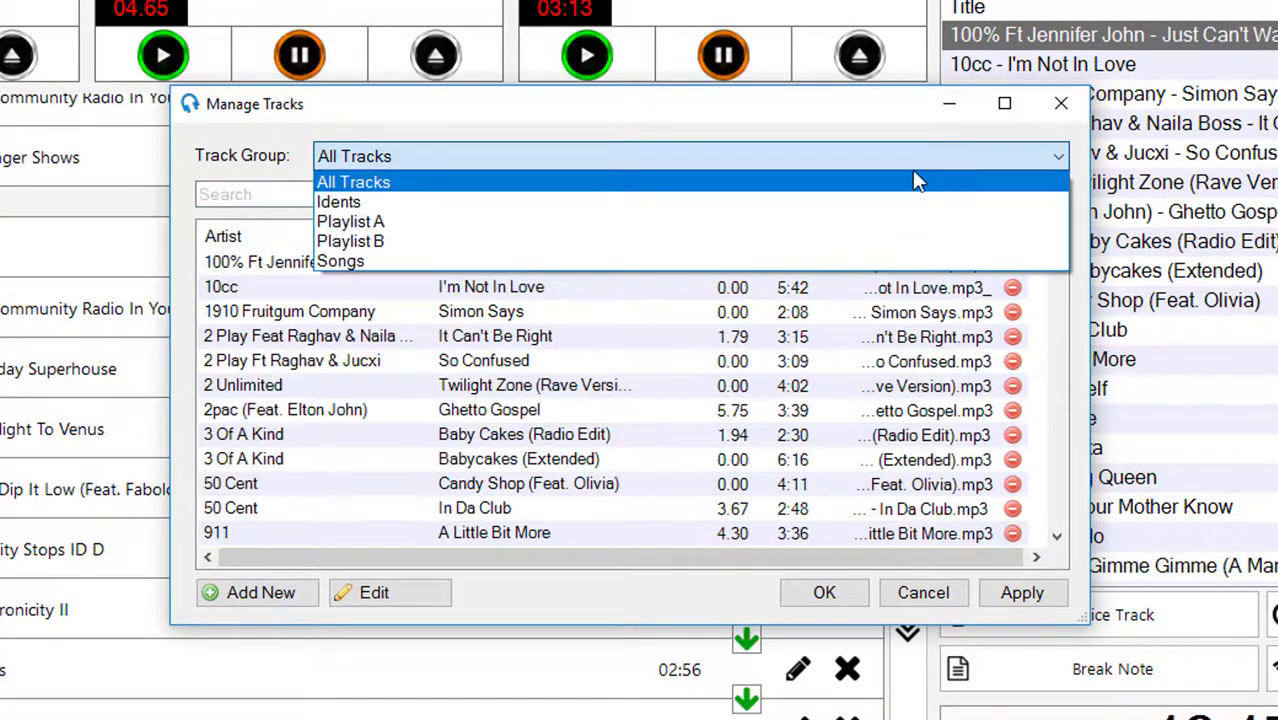
left_click(590, 251)
- Retag Call on Me from Playlist B to Playlist A, save it, and list Playlist A
double_click(324, 265)
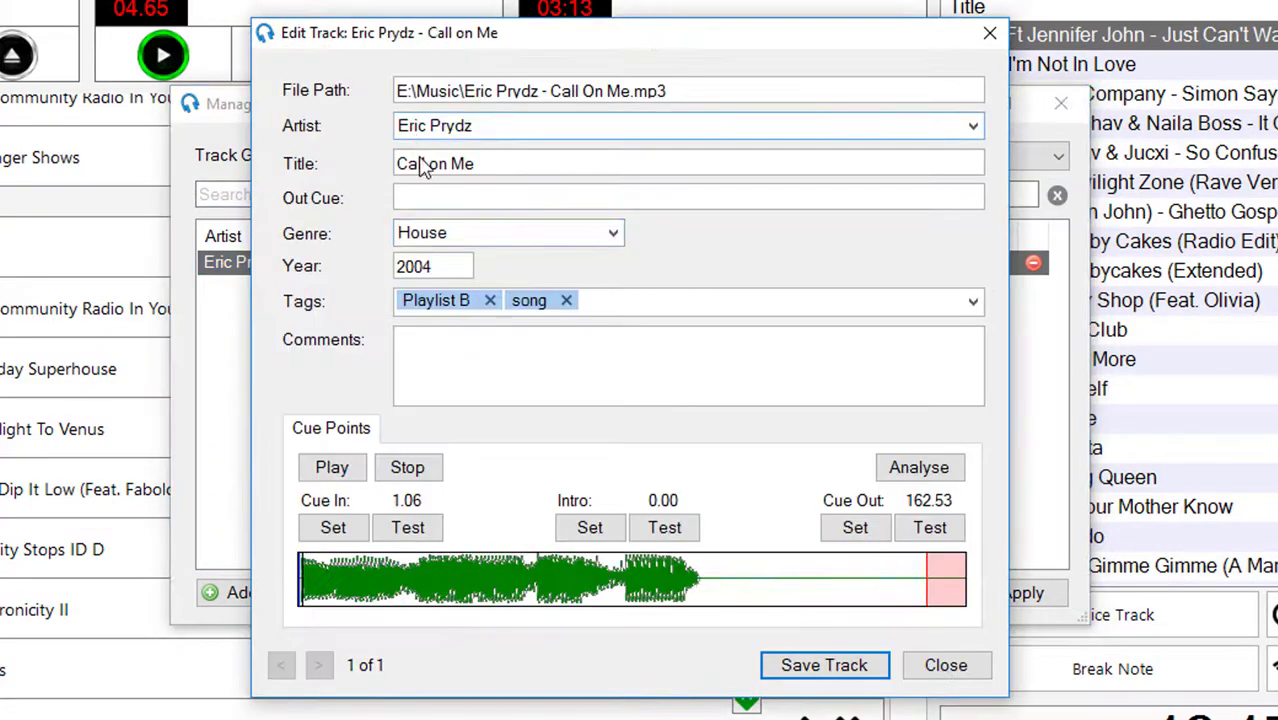
left_click(490, 300)
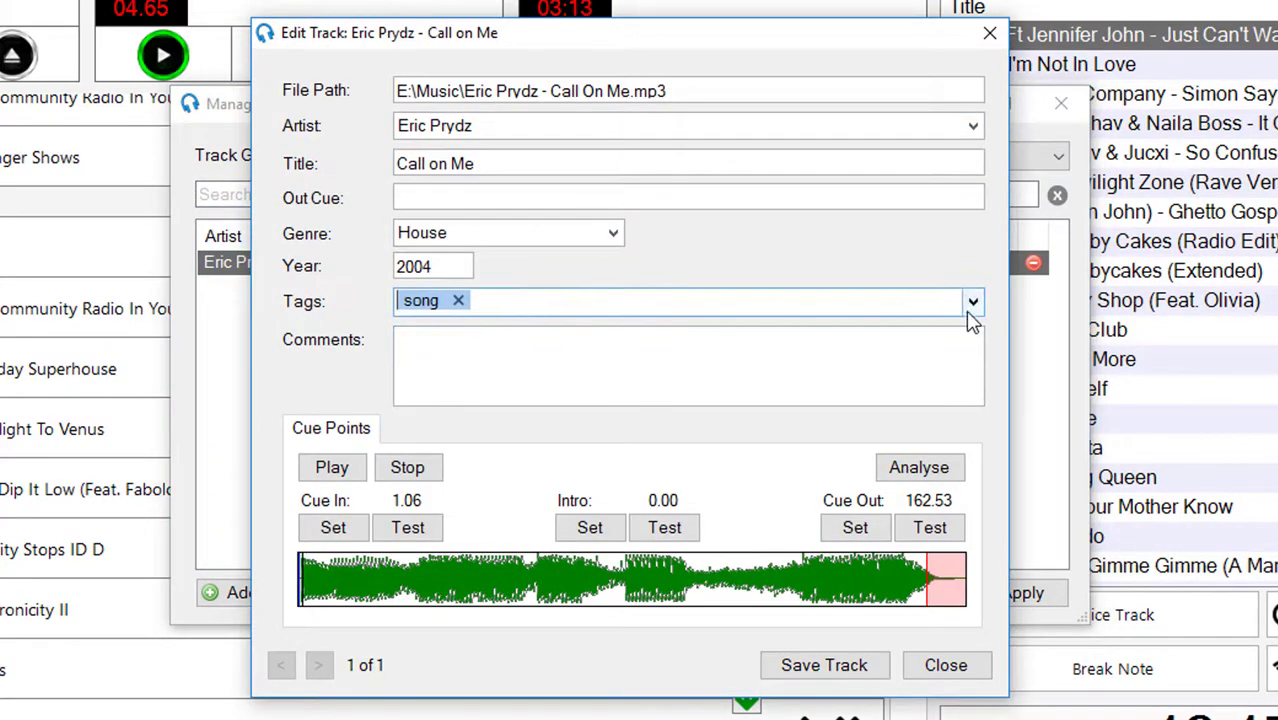
left_click(972, 301)
left_click(843, 420)
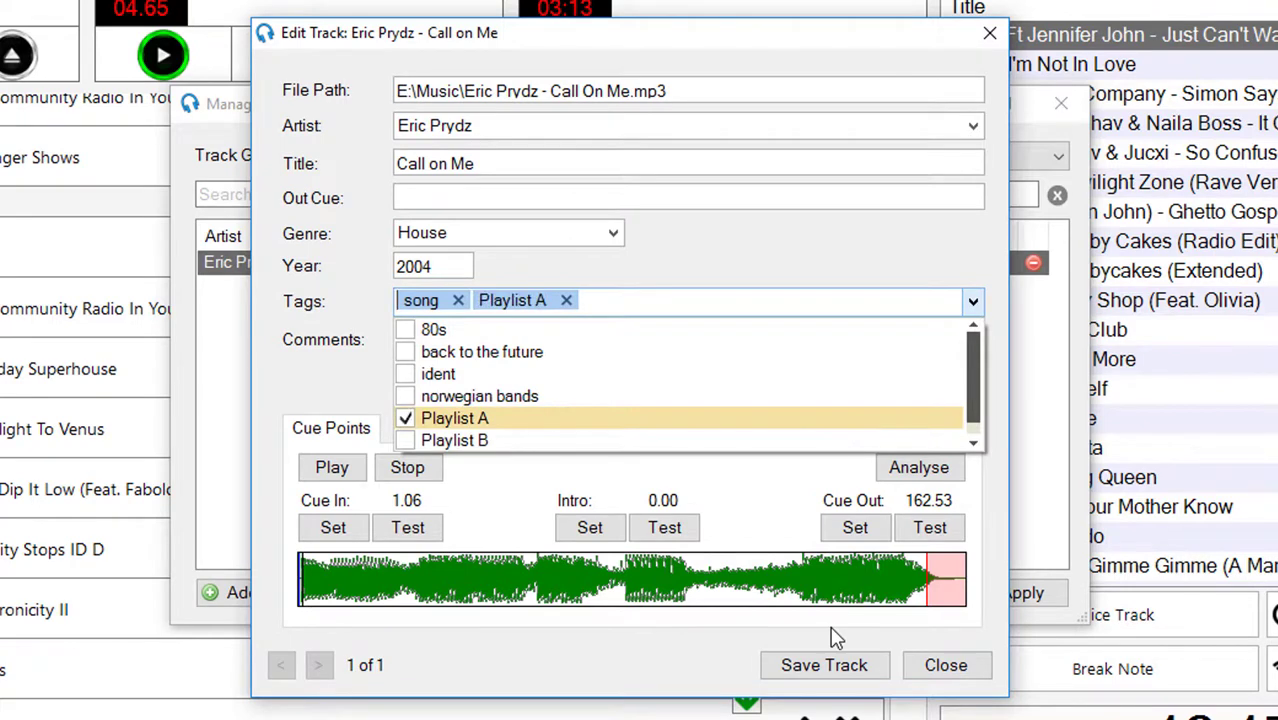
left_click(828, 665)
left_click(828, 665)
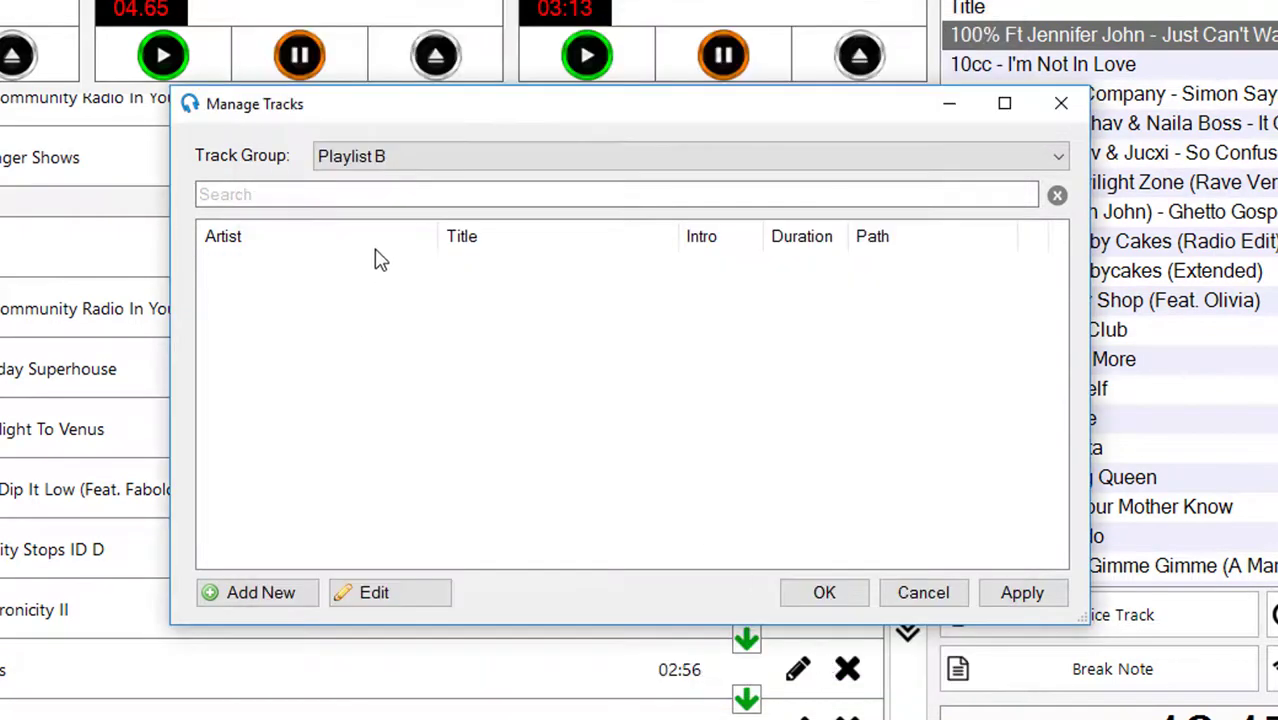
left_click(845, 160)
left_click(770, 217)
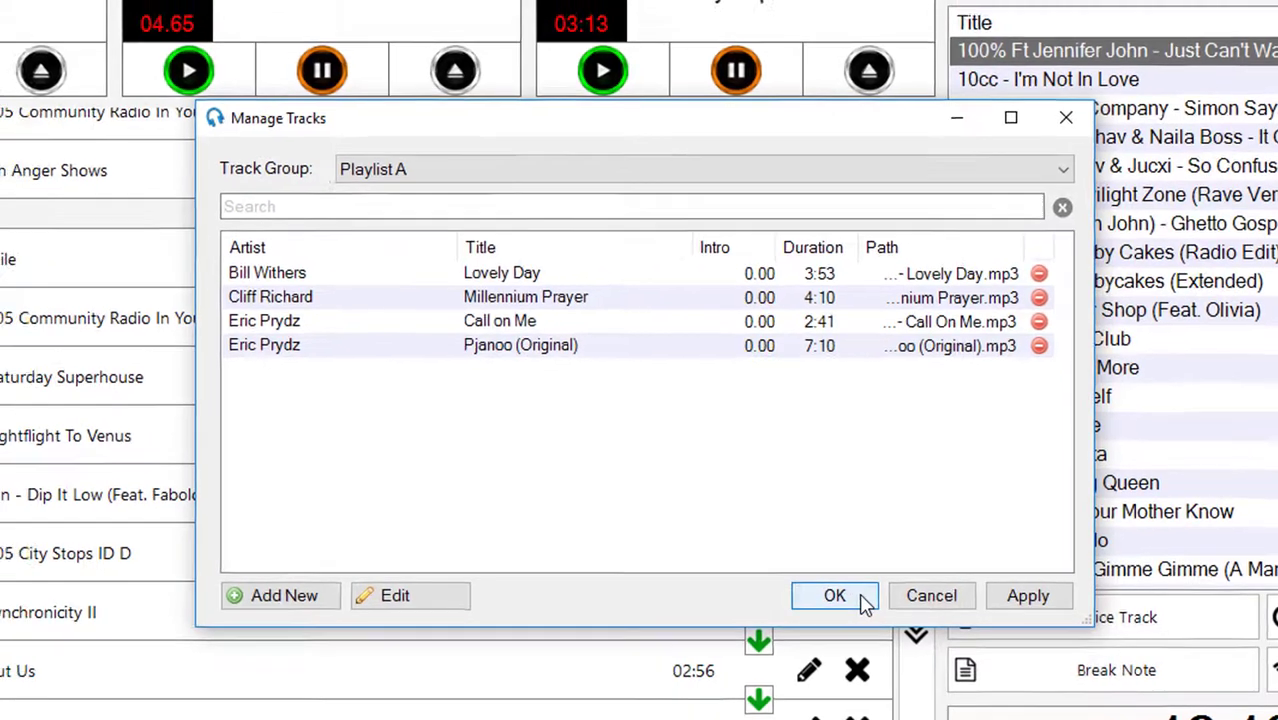
- Close the track manager and expand Lily Allen – Smile to show Genre Pop, Year 2006
left_click(824, 592)
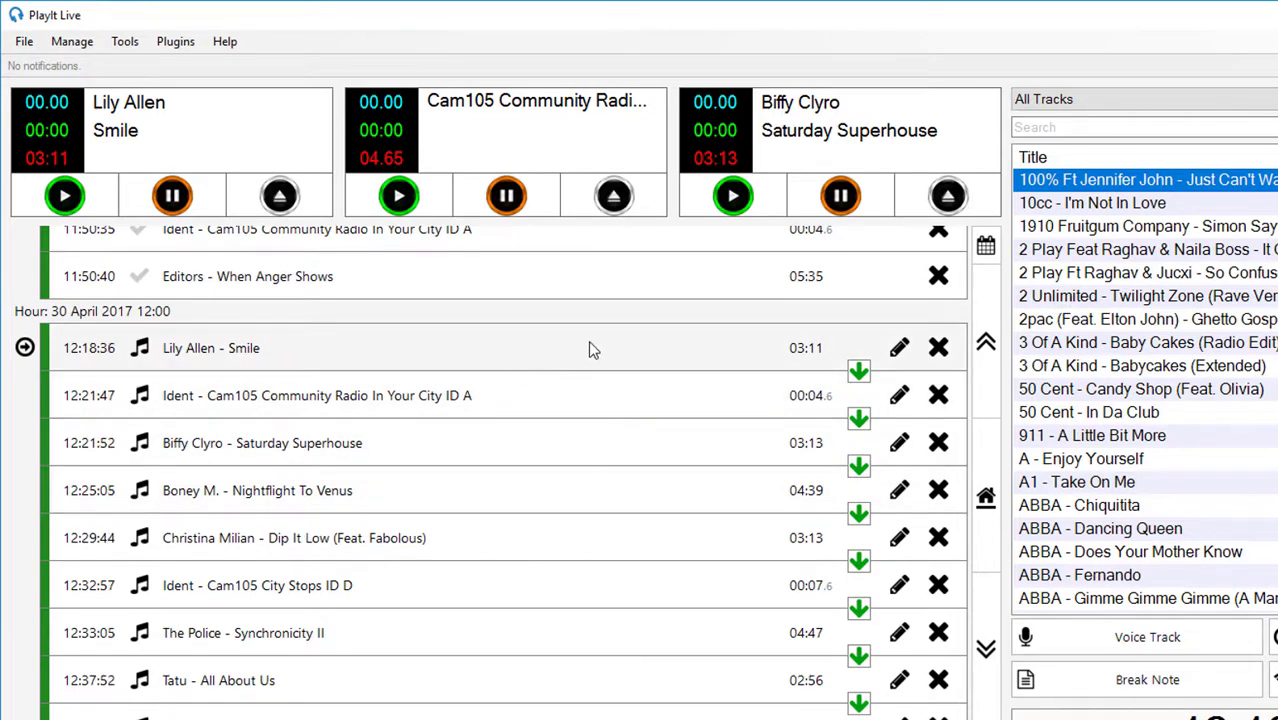
left_click(475, 347)
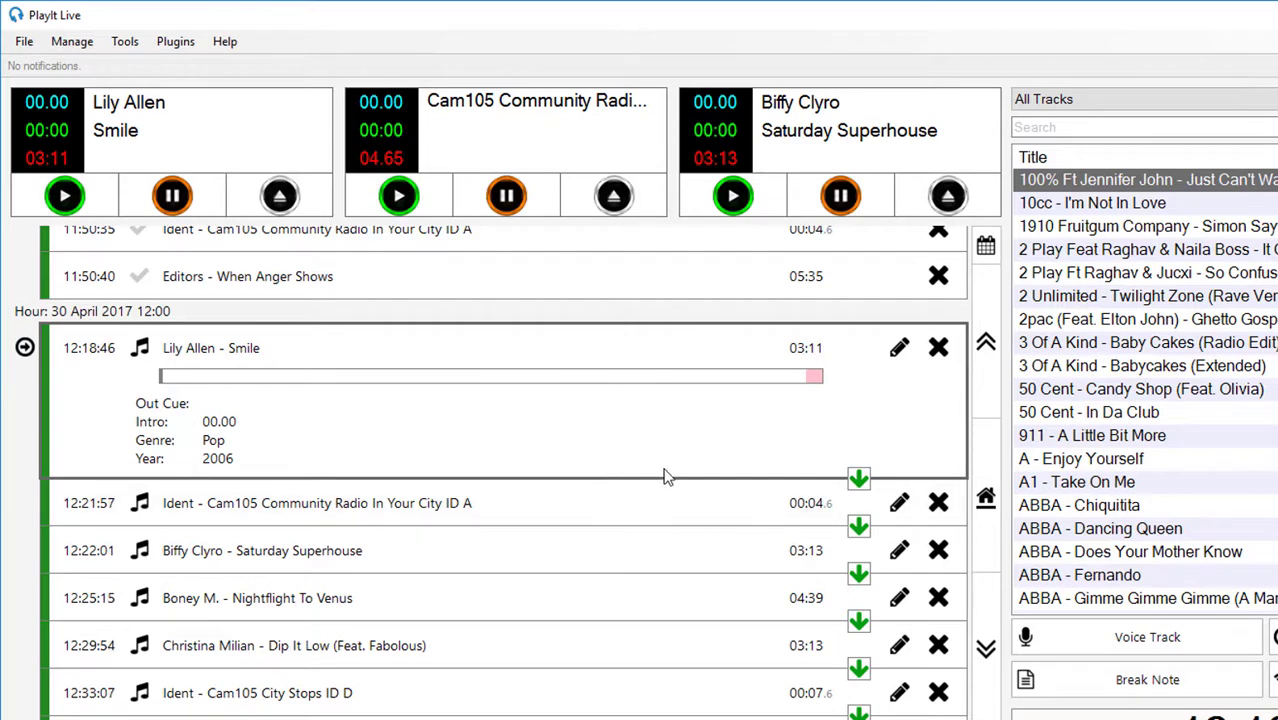
- Search the track manager for 'smile' and open Lily Allen's Smile for editing
left_click(72, 41)
left_click(110, 62)
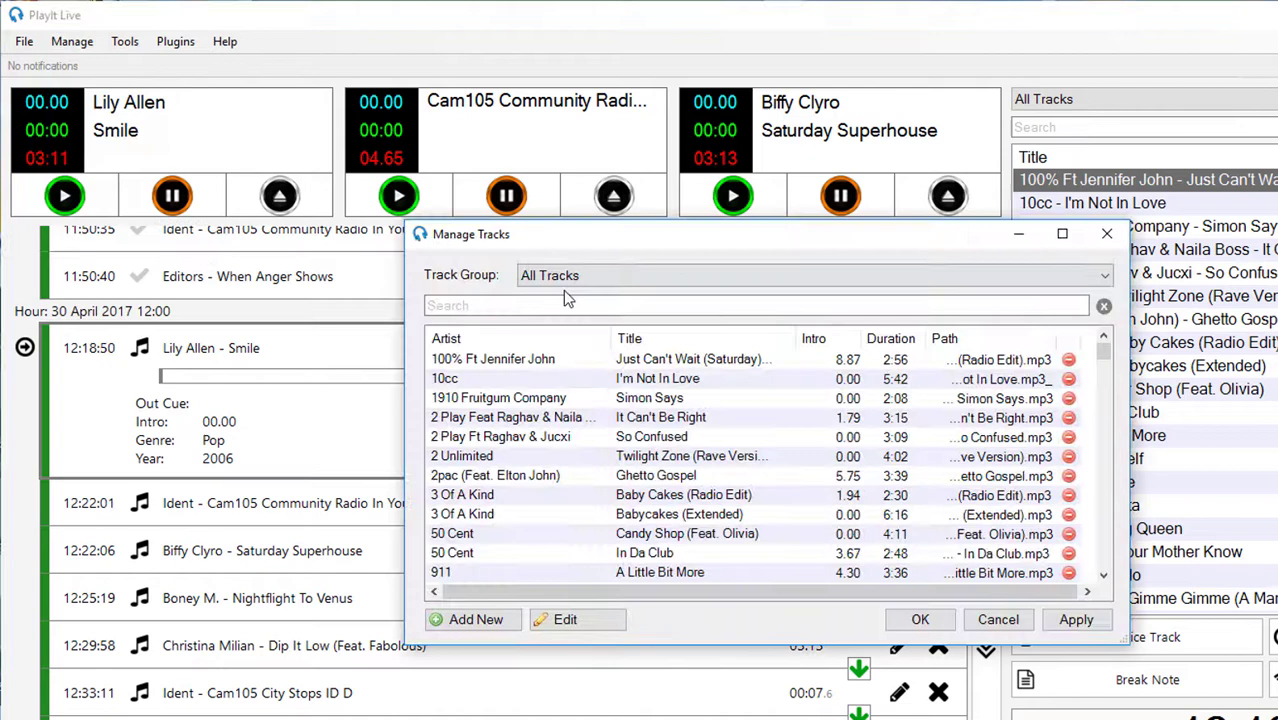
left_click(566, 304)
type("smile")
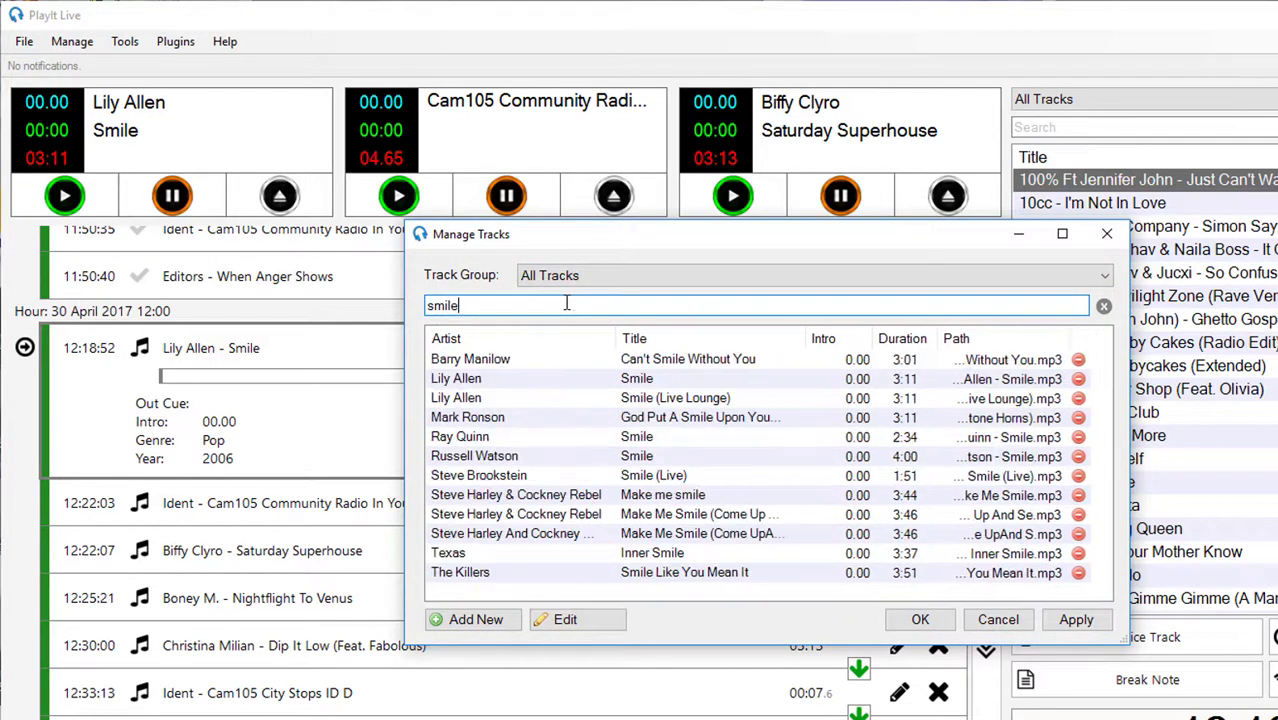
double_click(675, 381)
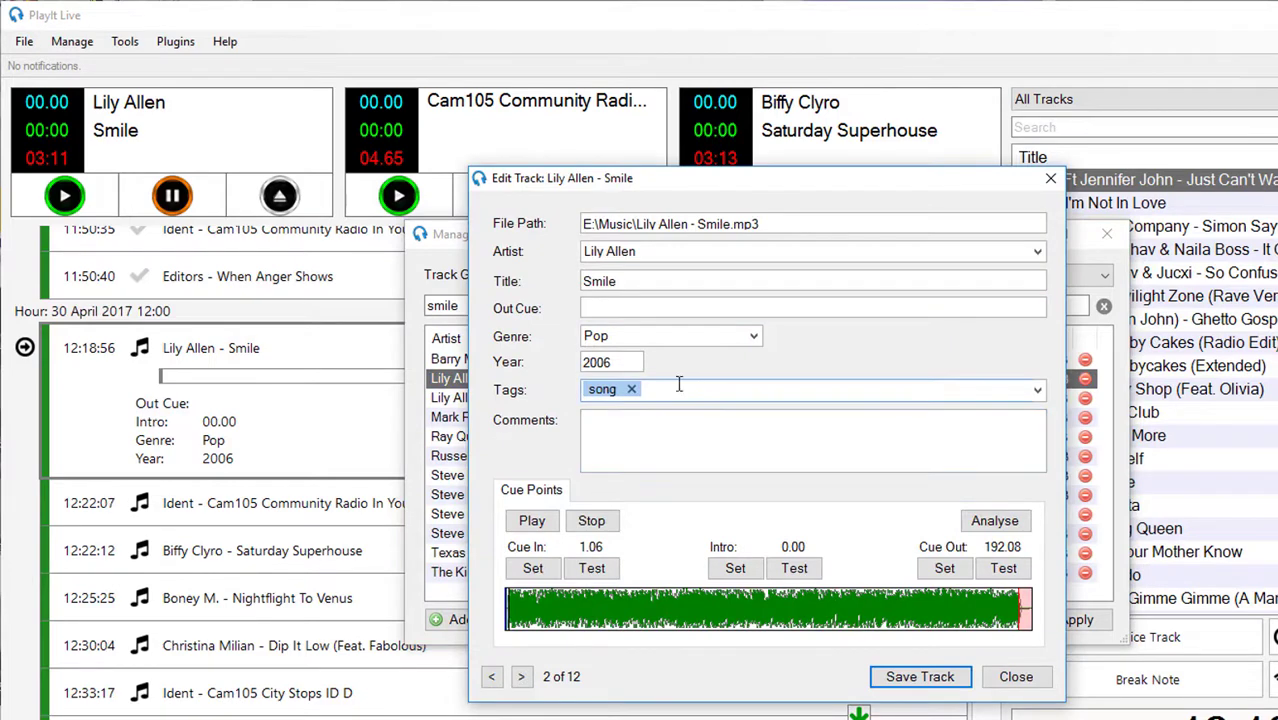
- Paste the Wikipedia description into Comments prefixed '[Wikipedia]' and change Genre to Reggae Pop
left_click(603, 305)
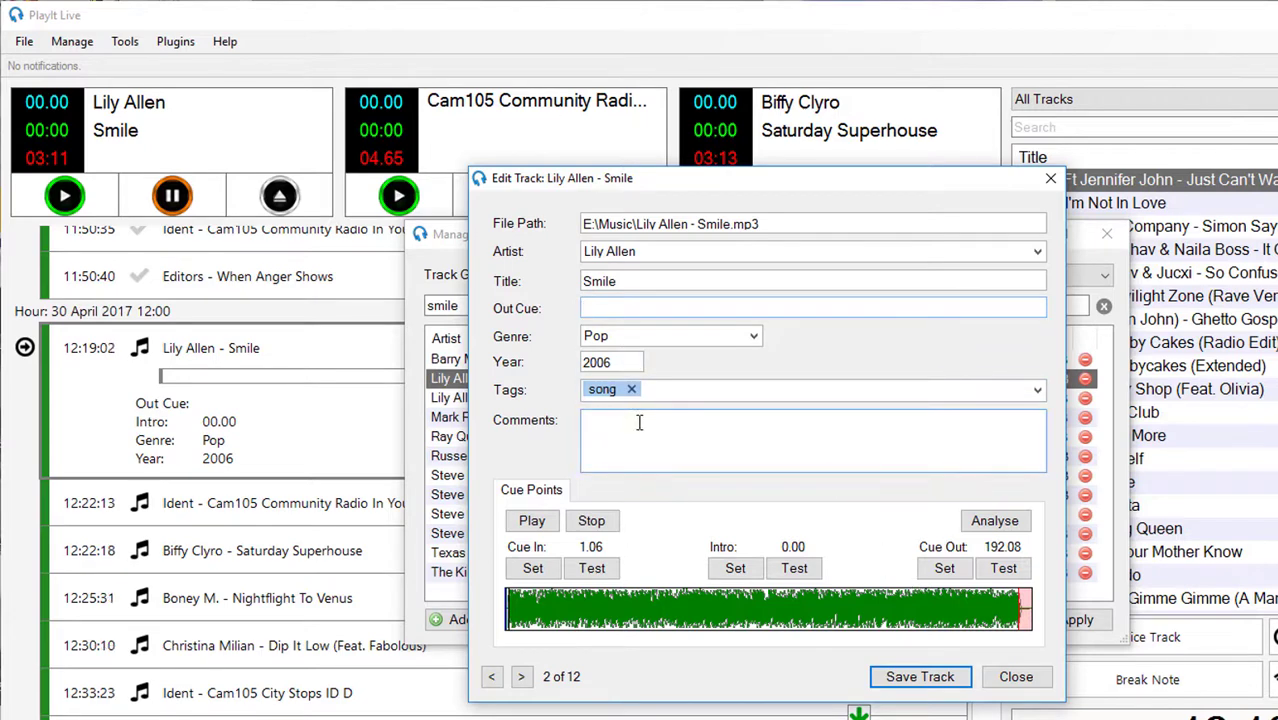
left_click(655, 430)
type("studio album Alright, Still (2006). It was written by Allen, Iyiola Babalola and Darren Lewis, while sampling The Soul Brothers' \"Free Soul\". The song was released as the lead mainstream single of the album in July 2006.")
key("ctrl+Home")
type("[Wikipedi")
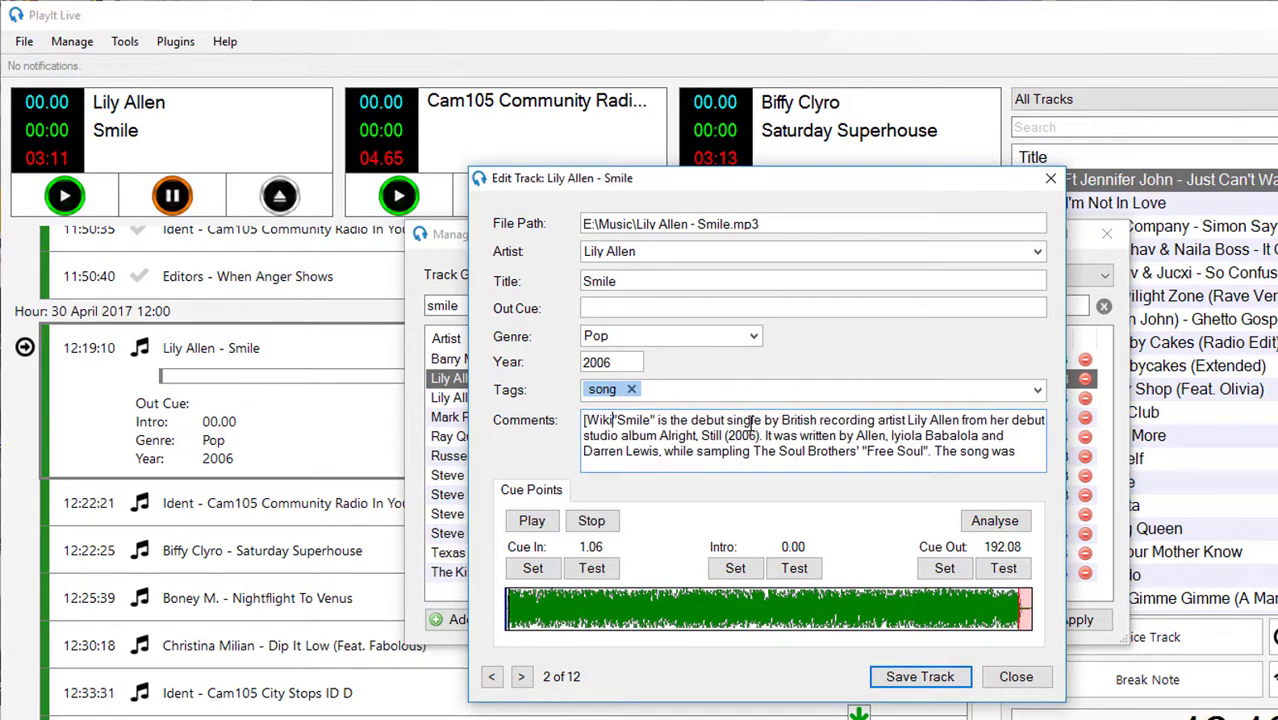
type("a]")
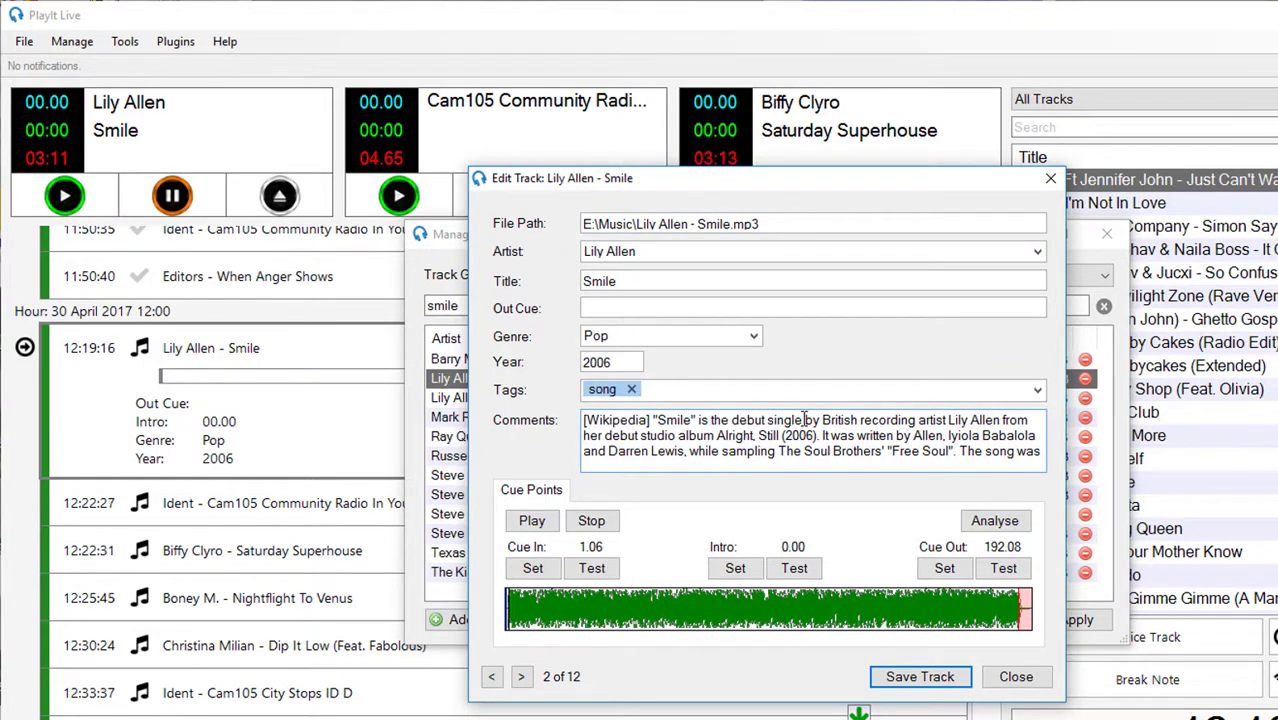
left_click(661, 333)
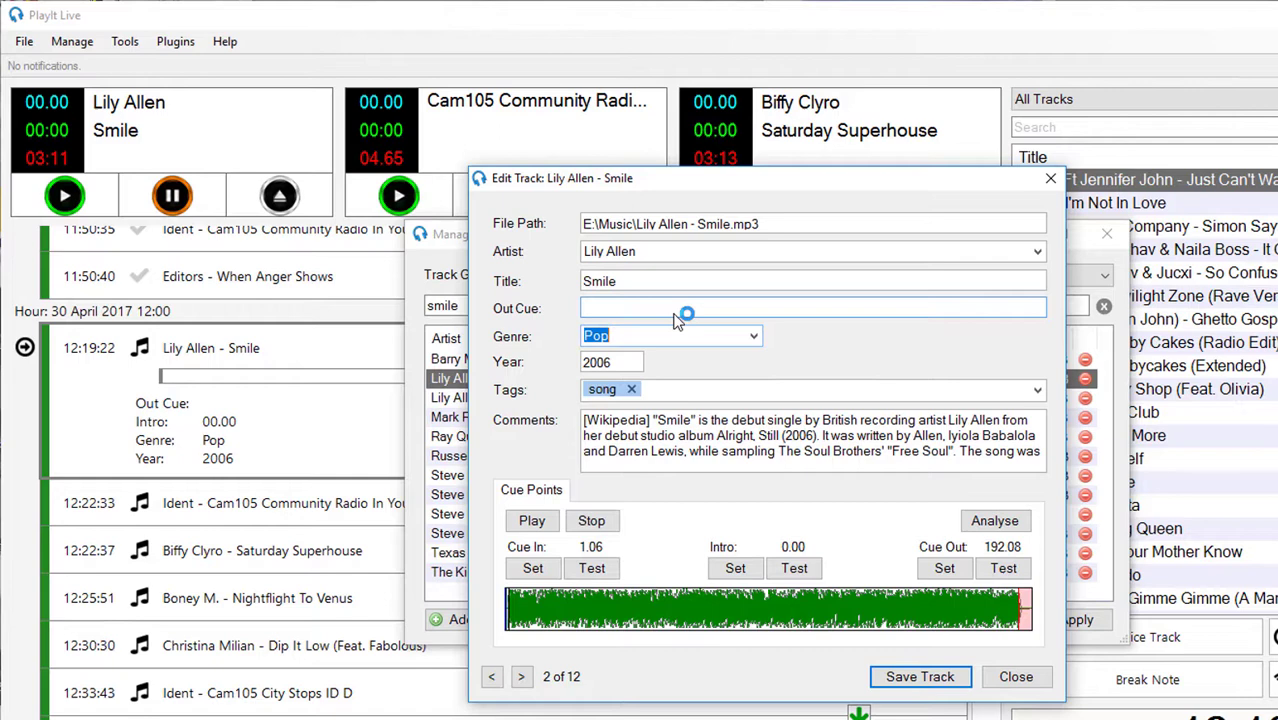
type("Reggae P")
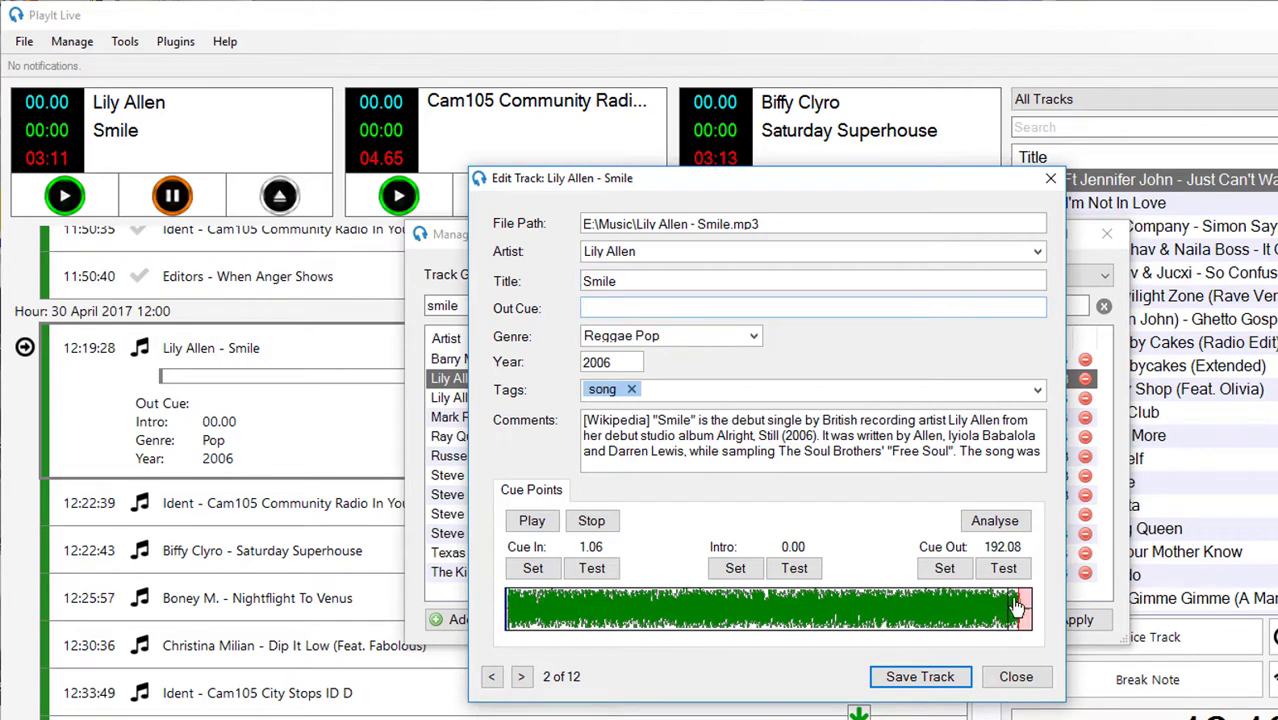
- Start the track preview and set the Out Cue to Sudden
left_click(531, 521)
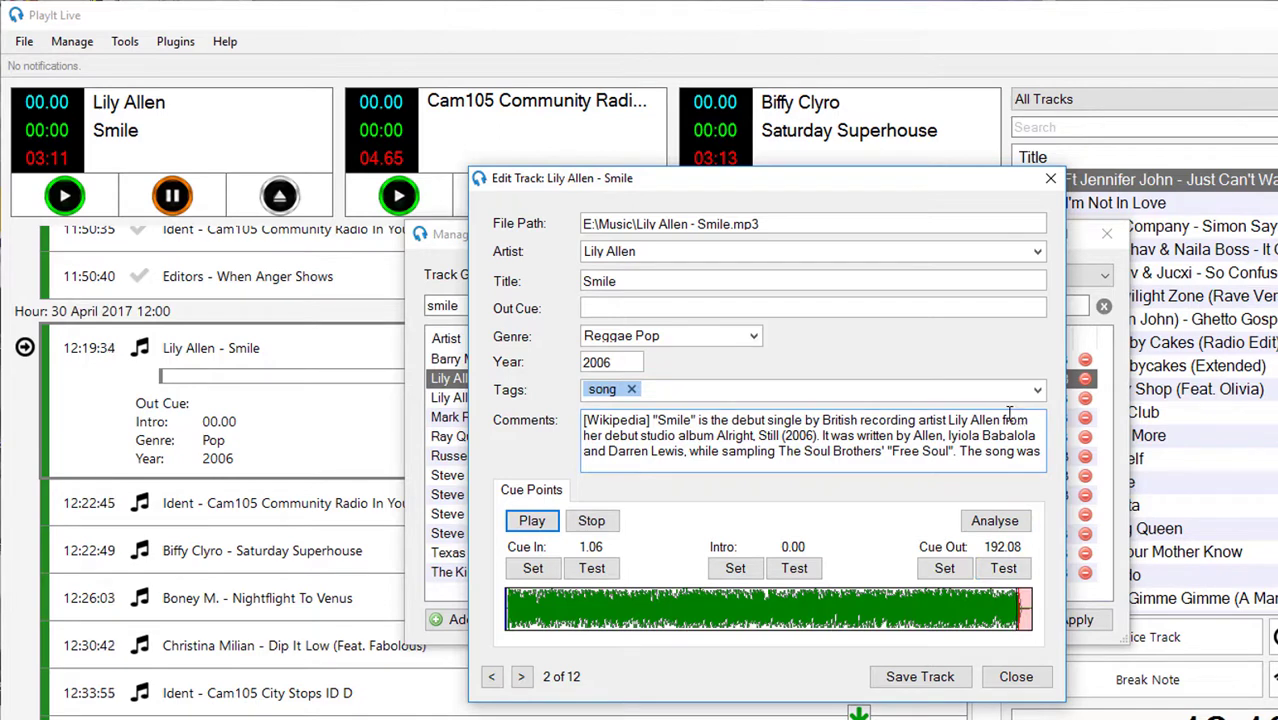
left_click(648, 306)
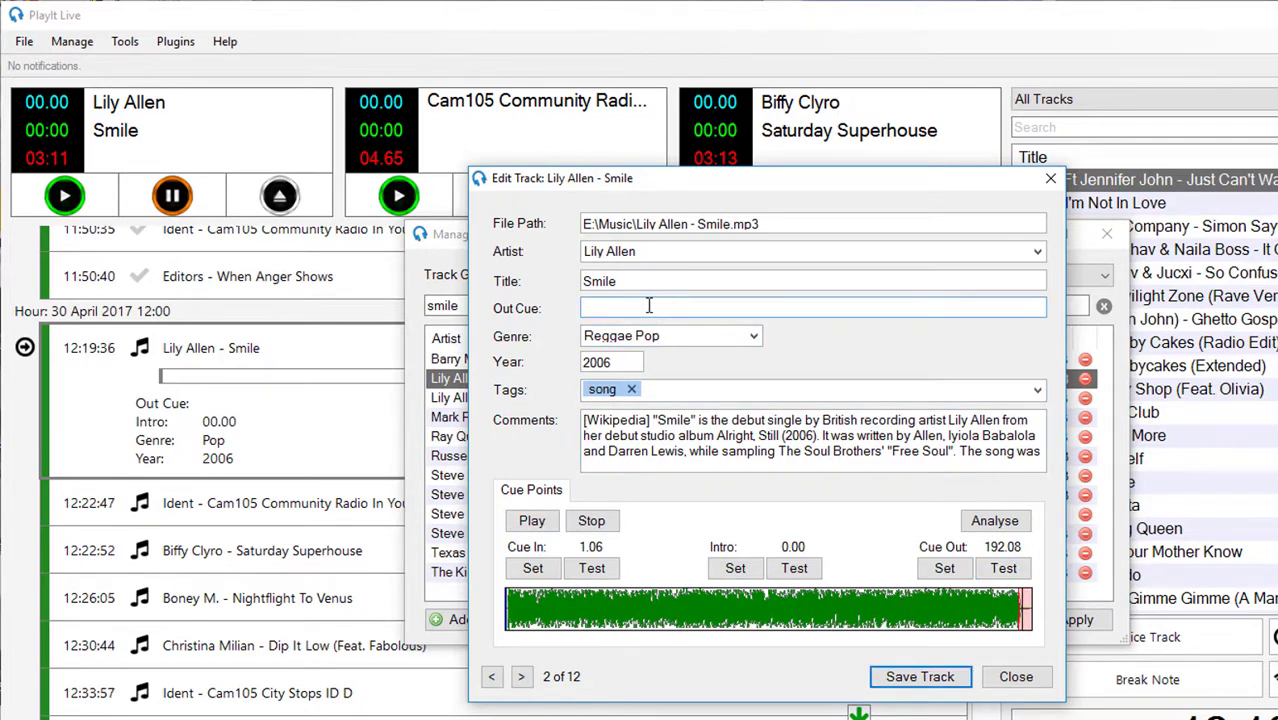
type("Sudden")
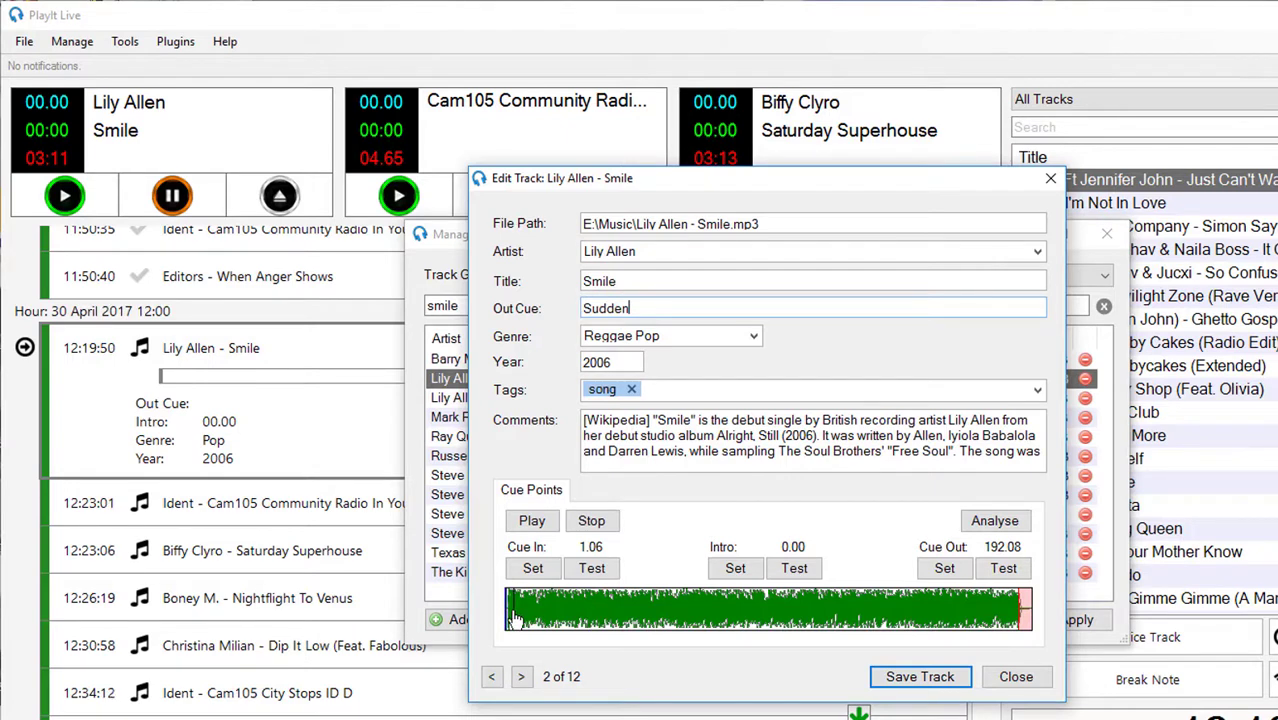
- Mark the intro cue at 21.03 on the waveform, test it, and stop playback
left_click(792, 570)
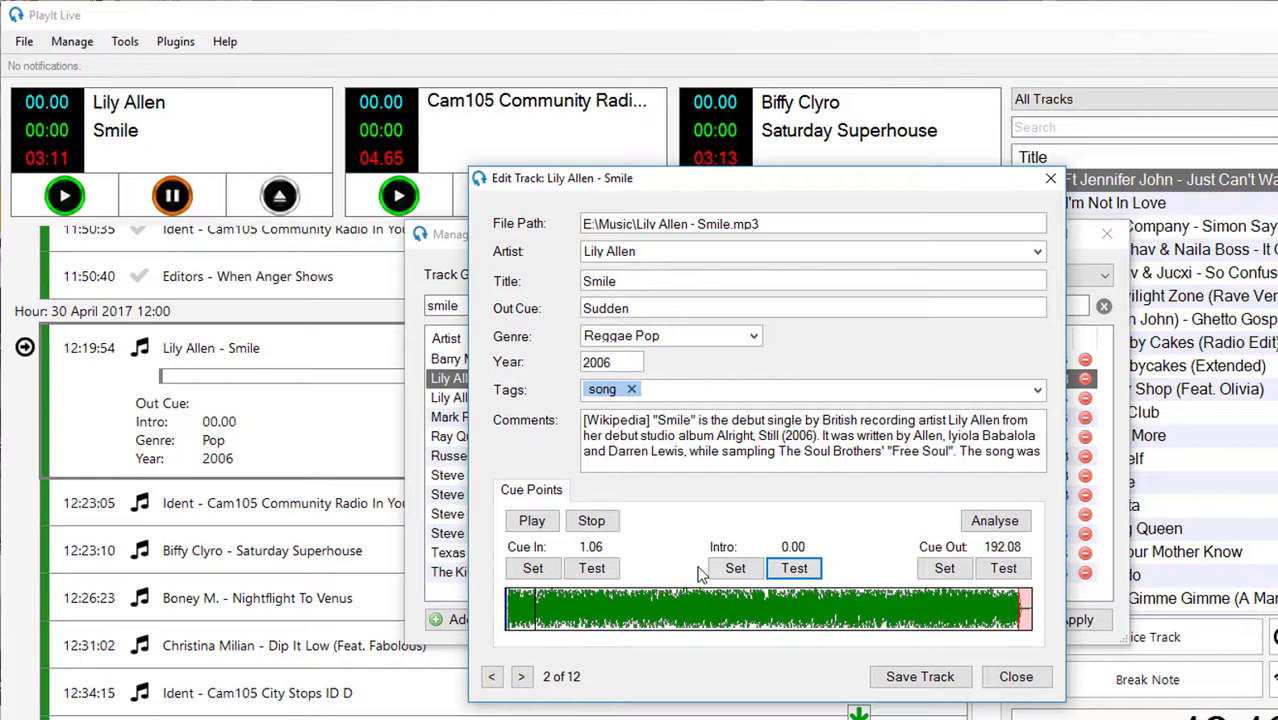
left_click(735, 568)
left_click(567, 606)
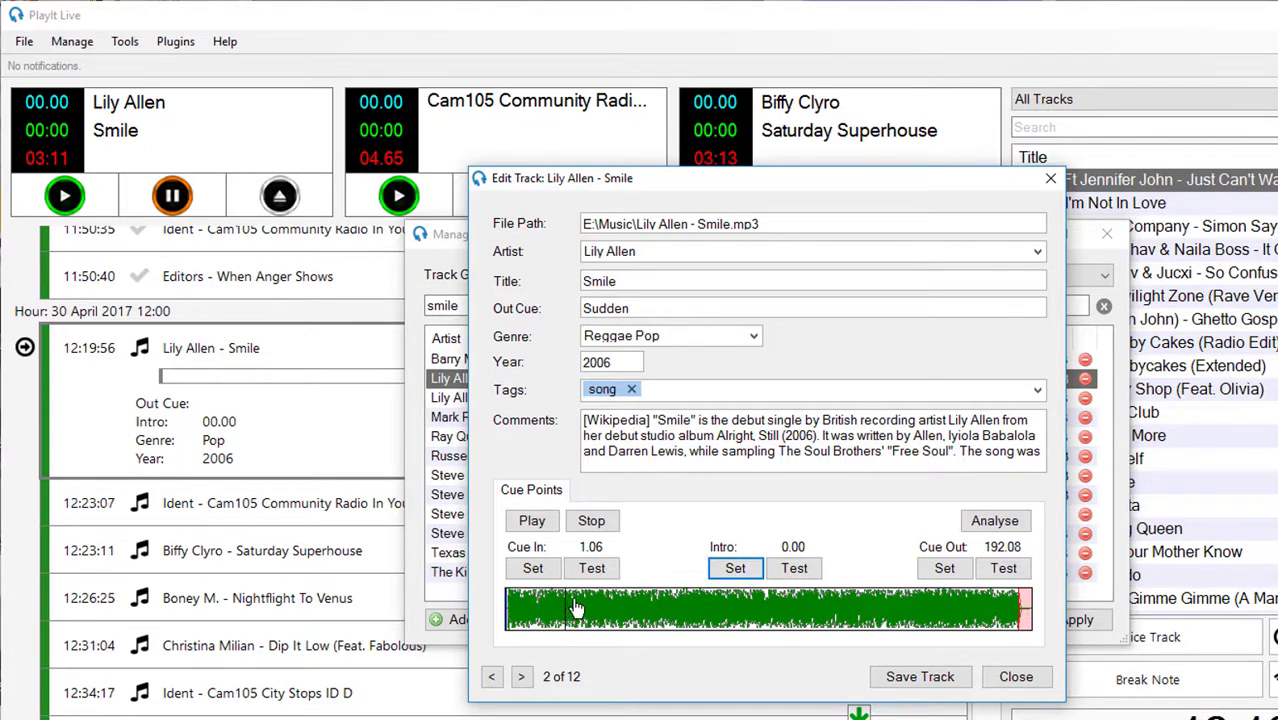
left_click(727, 571)
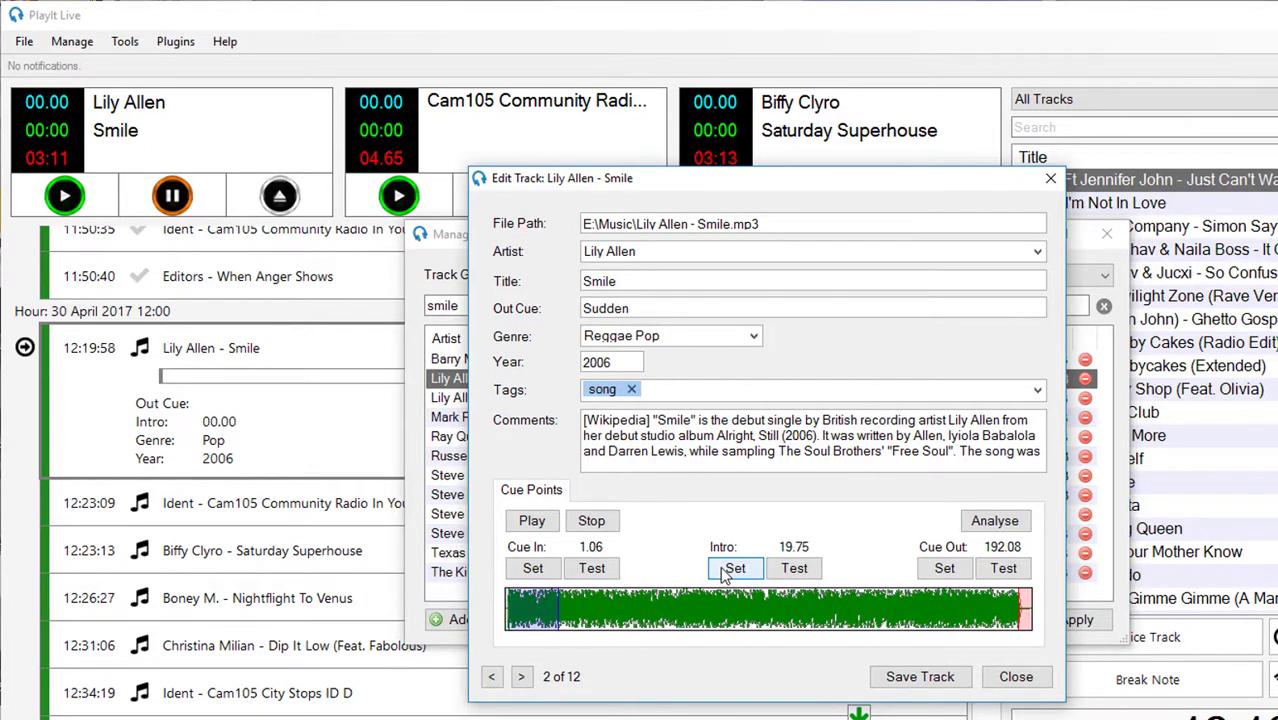
left_click(733, 569)
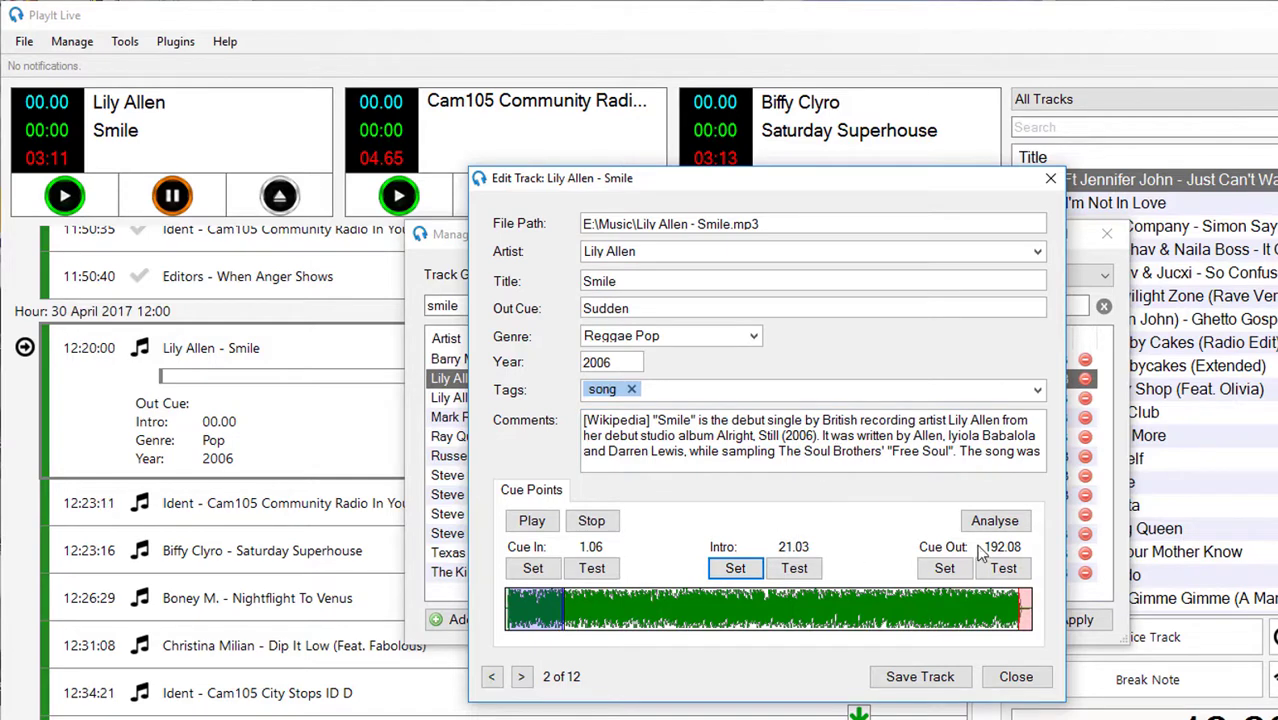
left_click(794, 568)
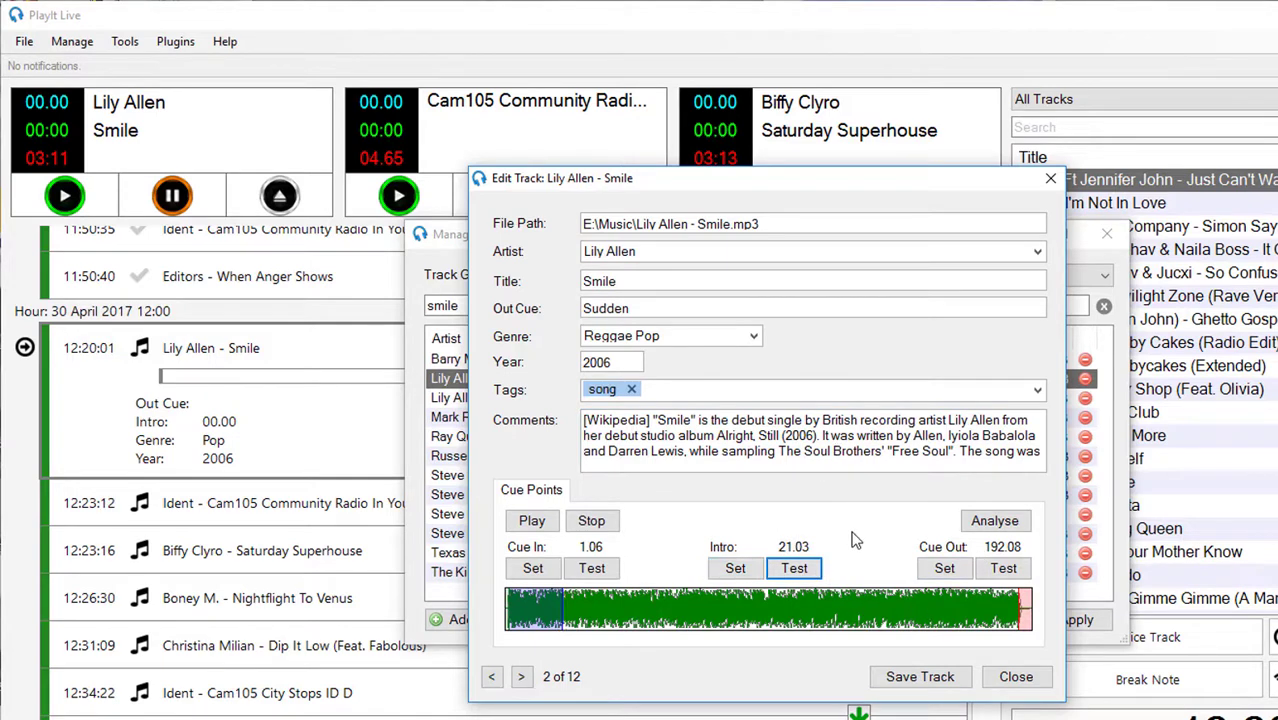
left_click(591, 521)
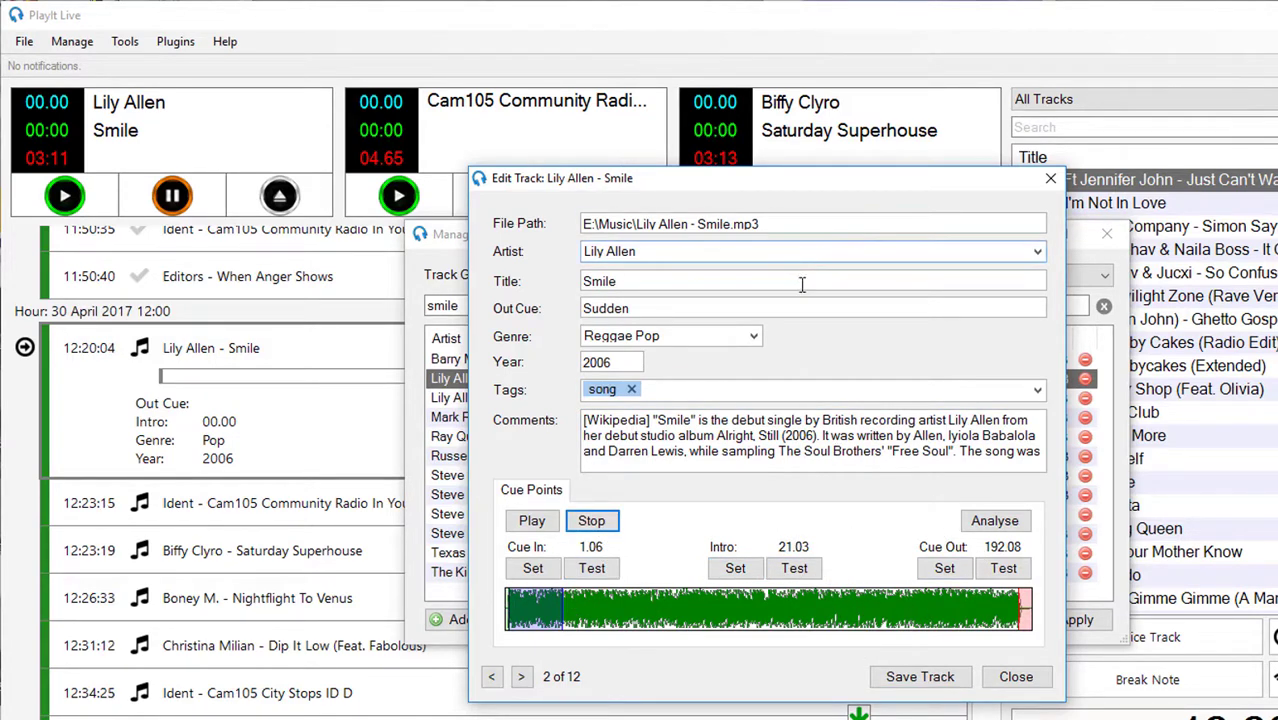
- Save Smile, close the track manager, and view its Sudden, 21.03, Reggae Pop details
left_click(935, 677)
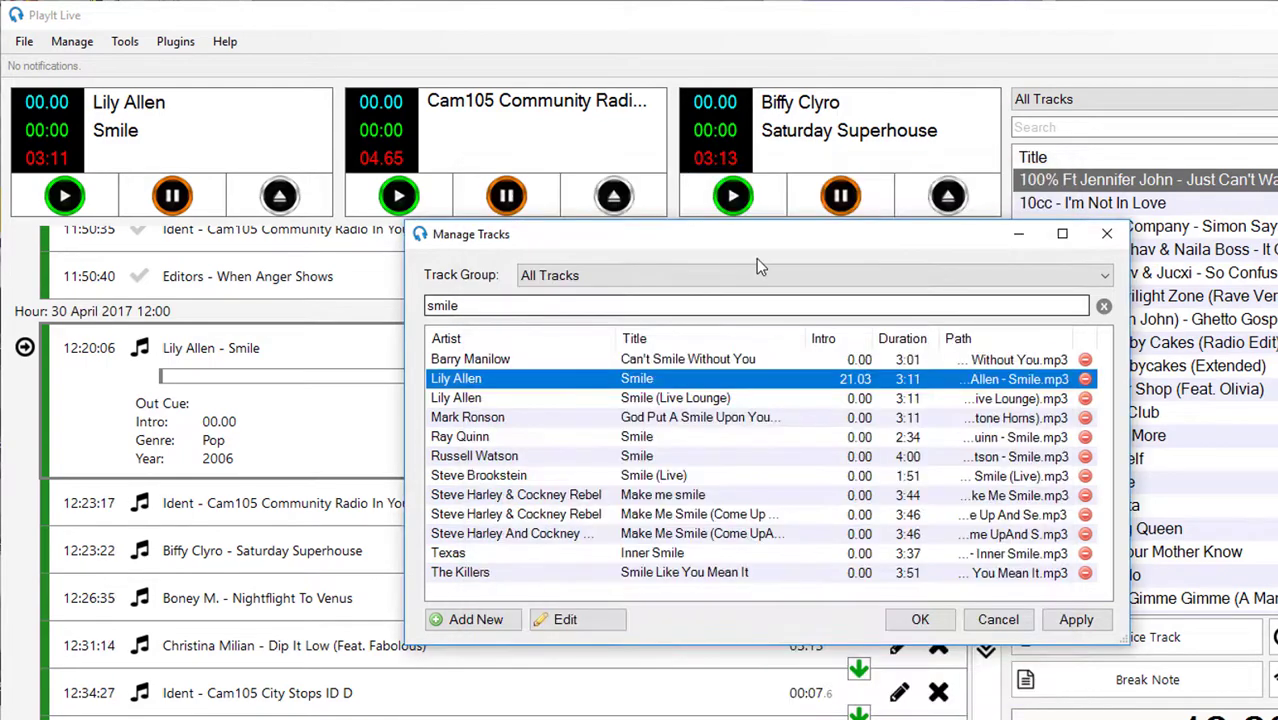
left_click(920, 619)
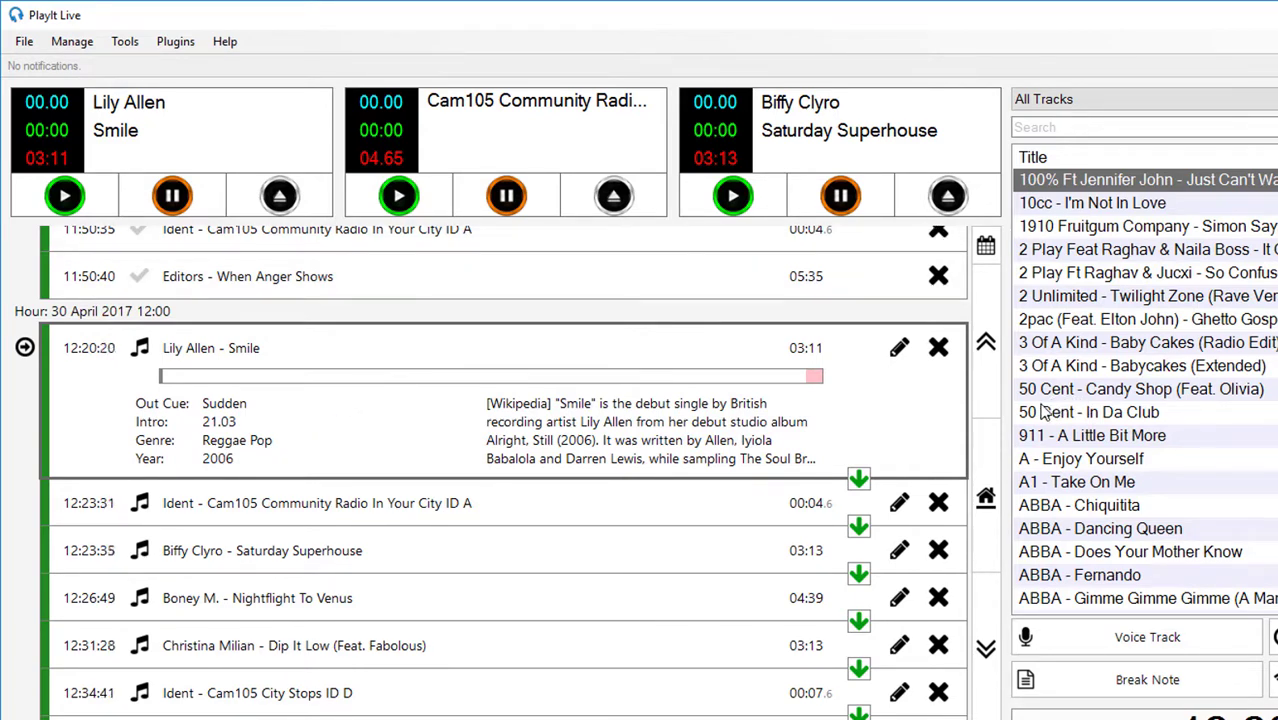
mouse_move(762, 436)
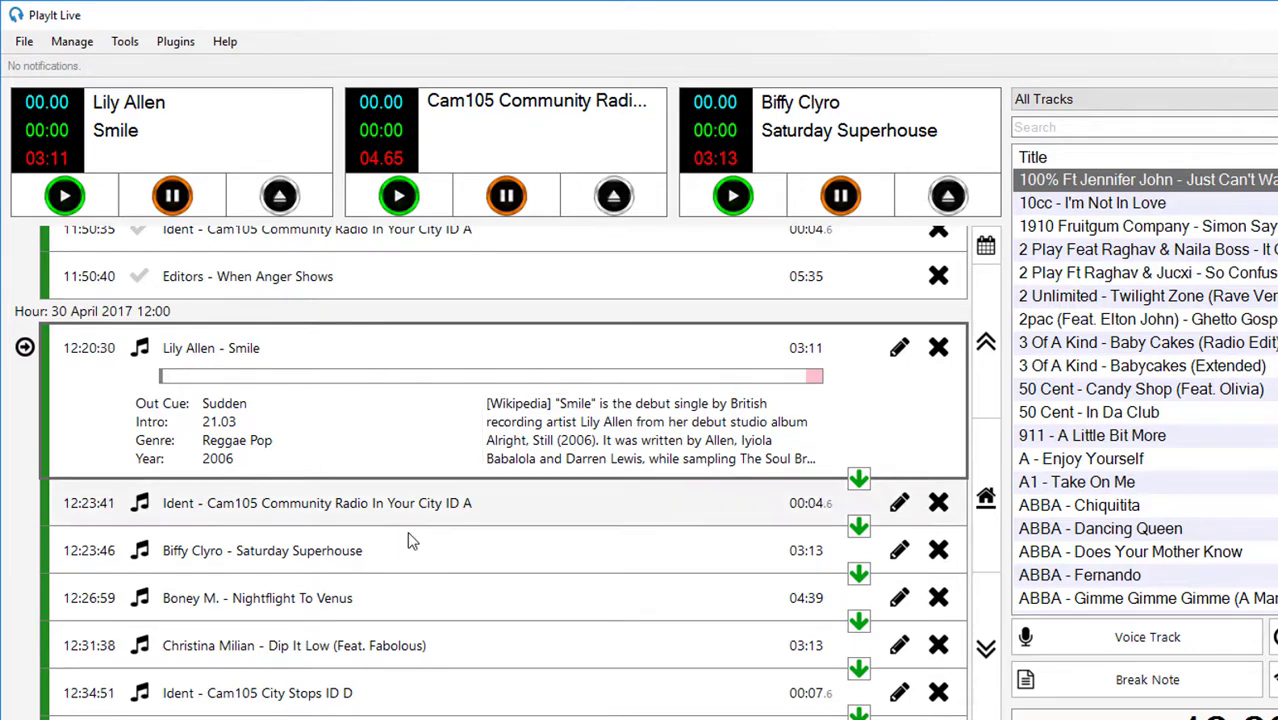
- Expand several playlist items, ending on the Cam105 In Your City ID A ident's details
left_click(508, 680)
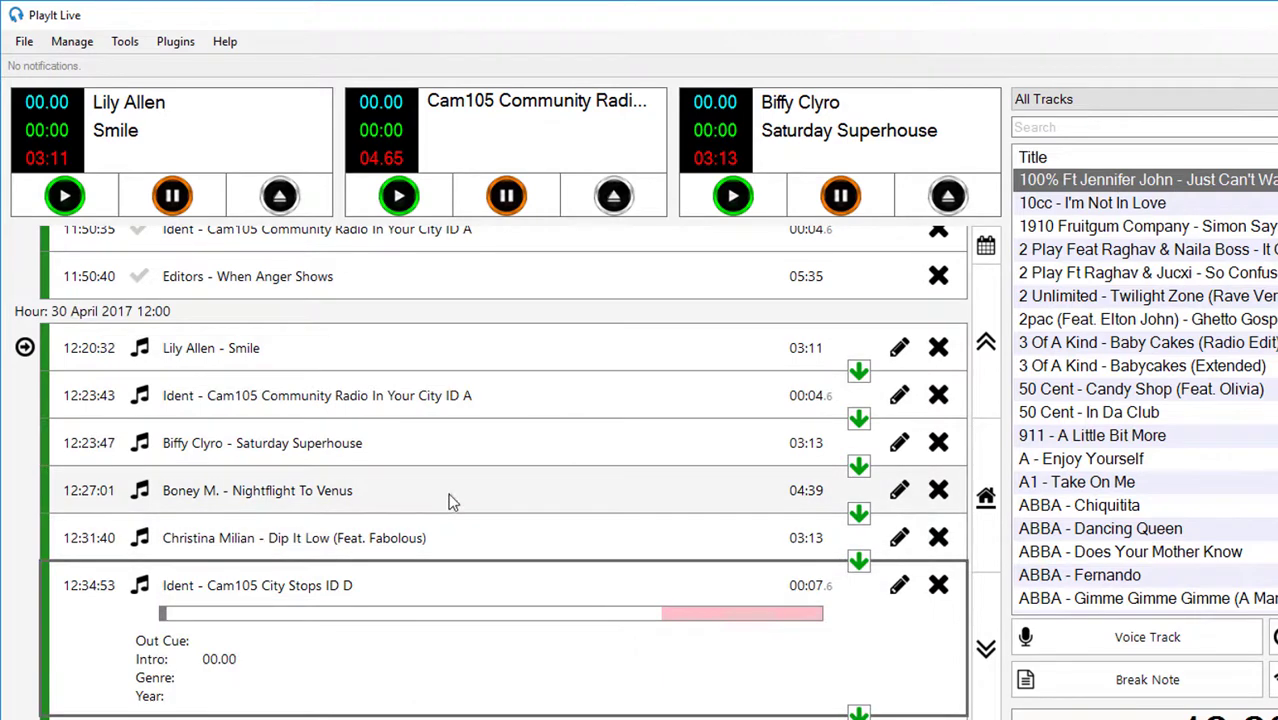
left_click(500, 487)
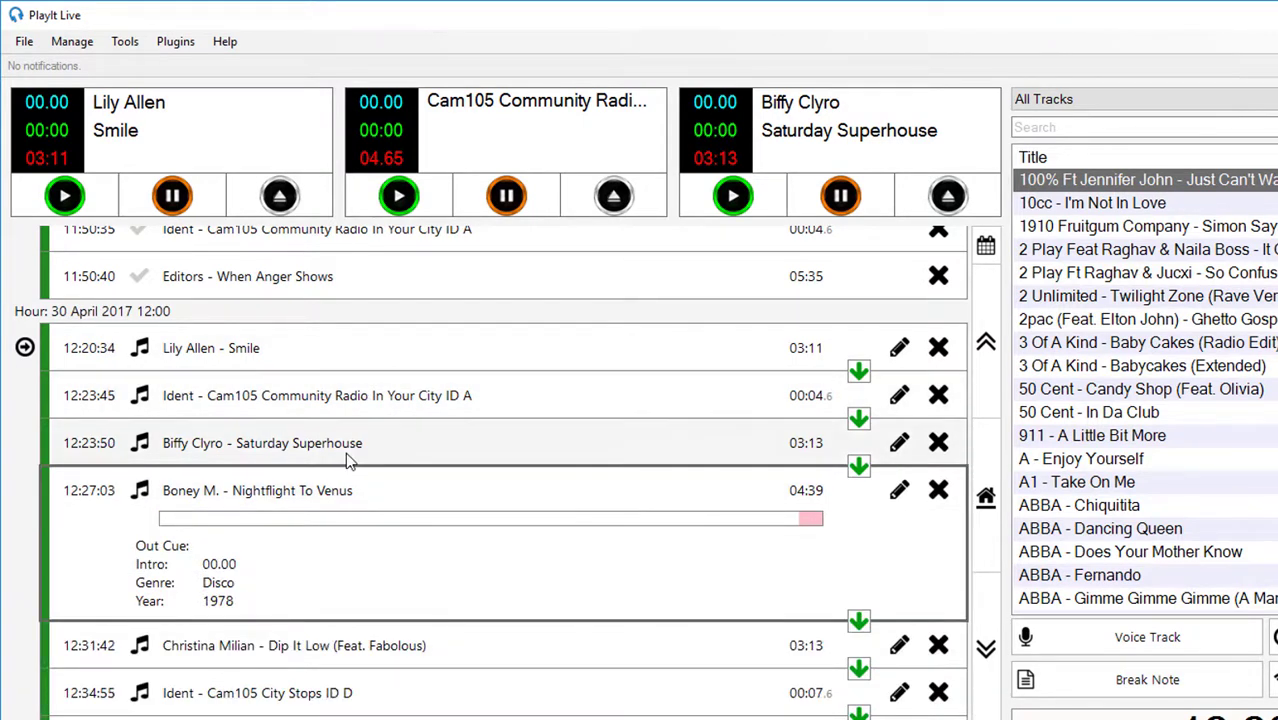
left_click(467, 645)
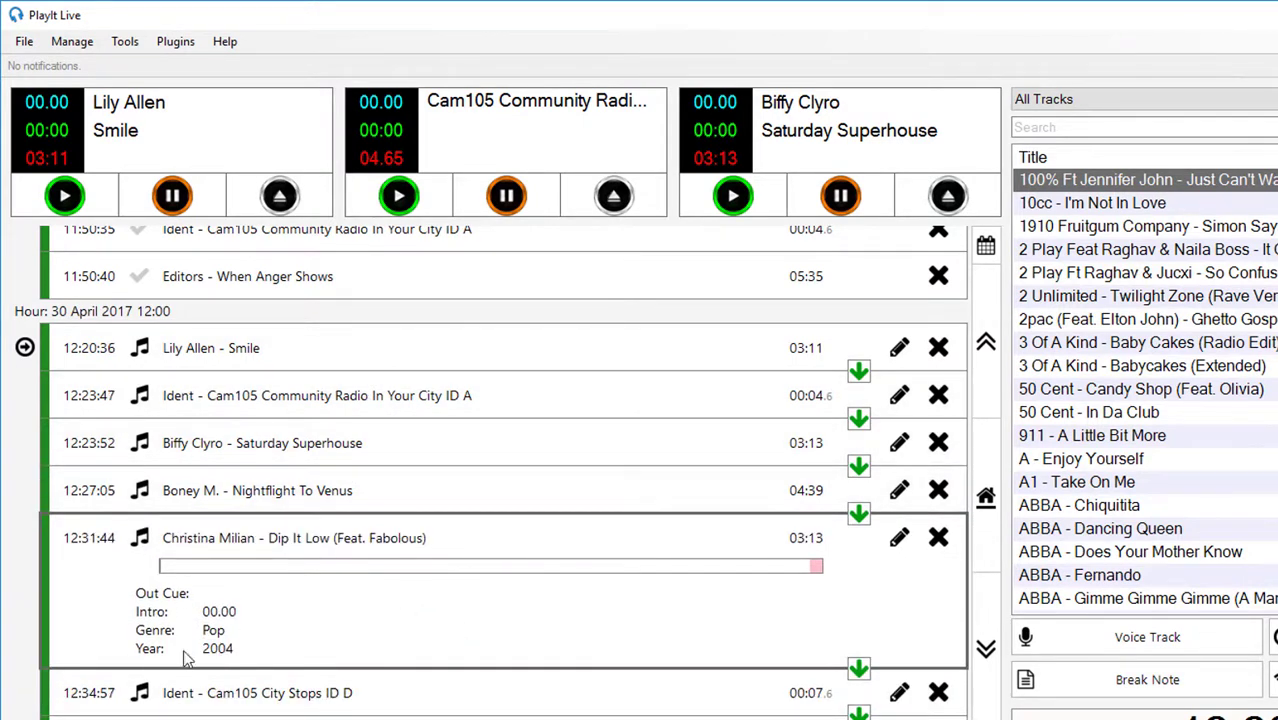
left_click(508, 395)
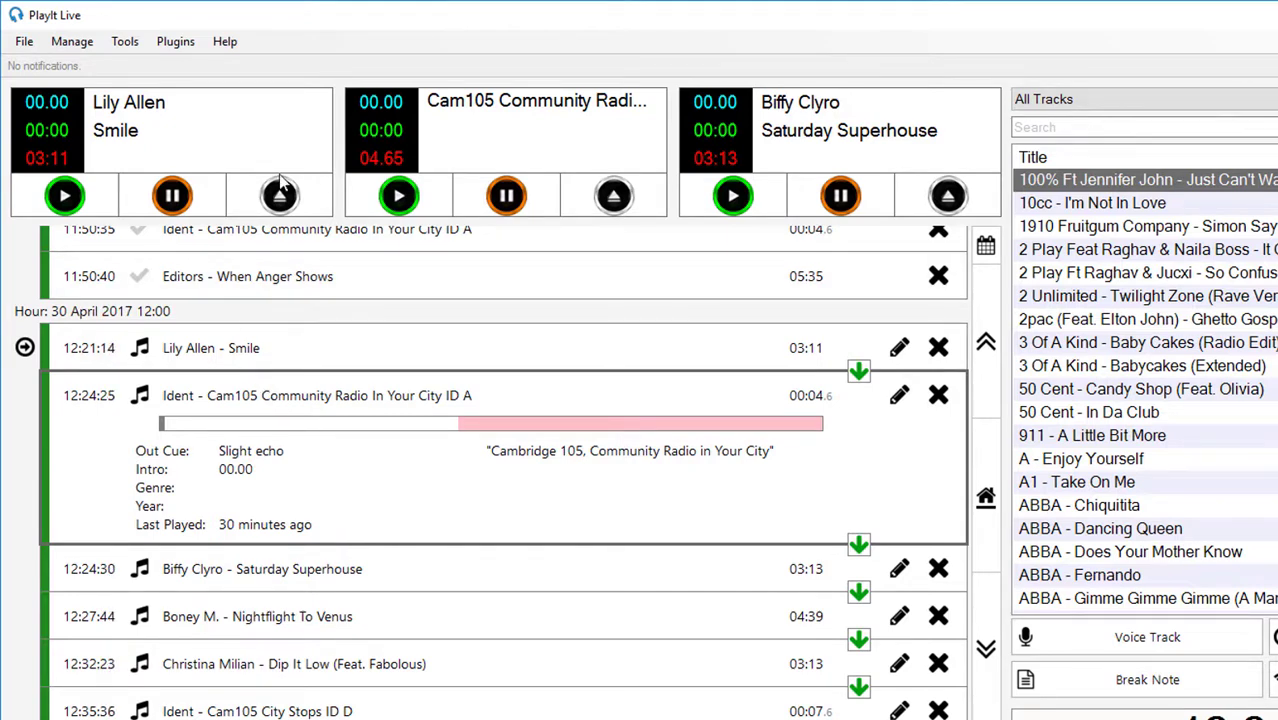
- Scan for missing track files in Missing Track File Analysis and widen the Path column
left_click(135, 47)
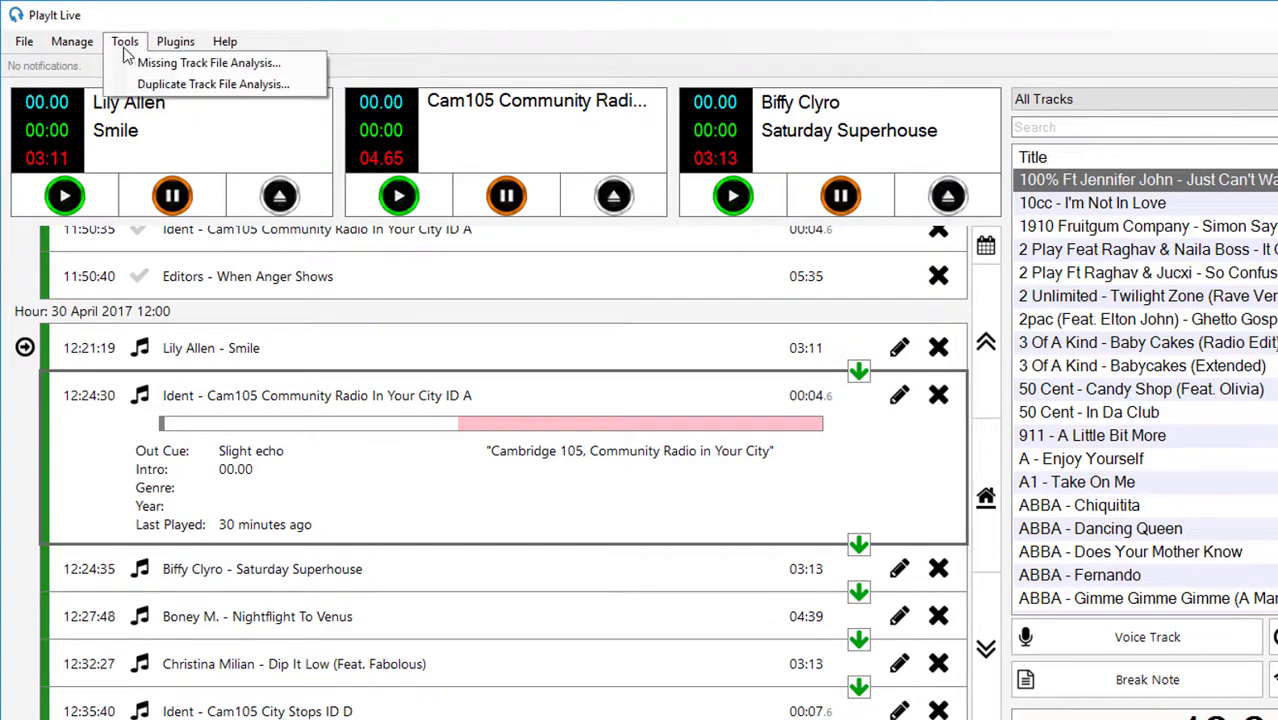
left_click(305, 64)
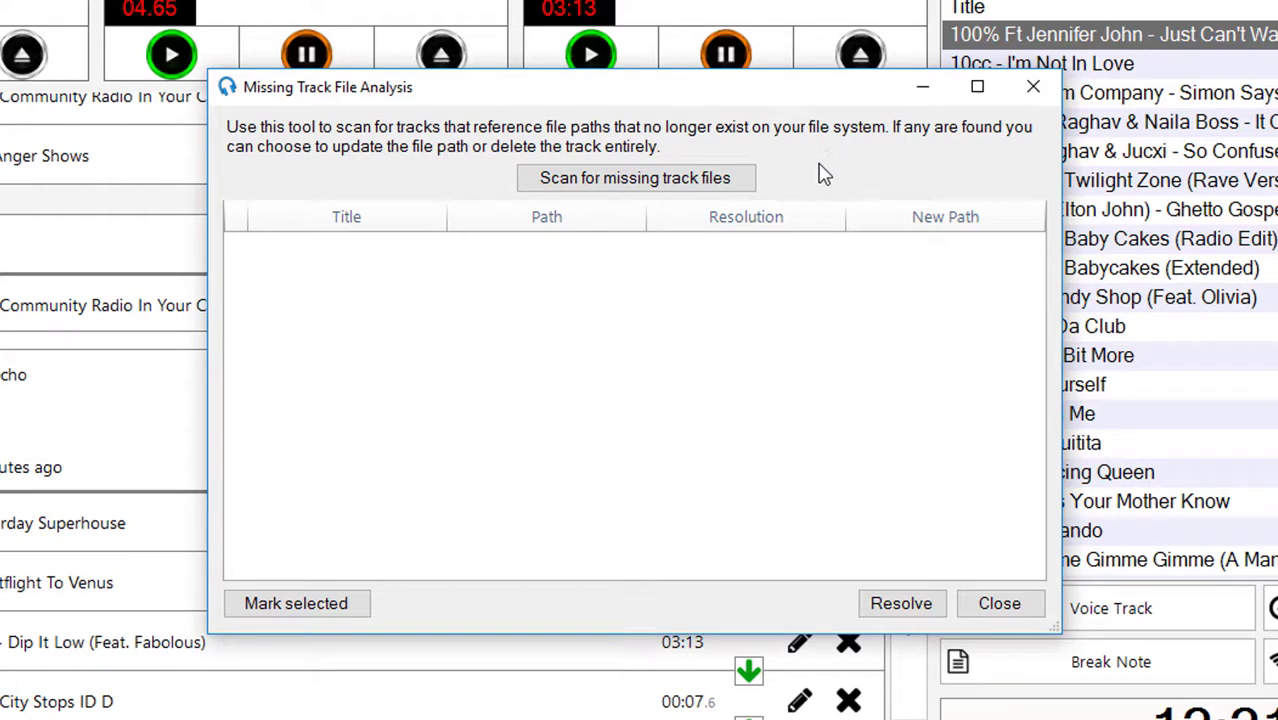
left_click(733, 197)
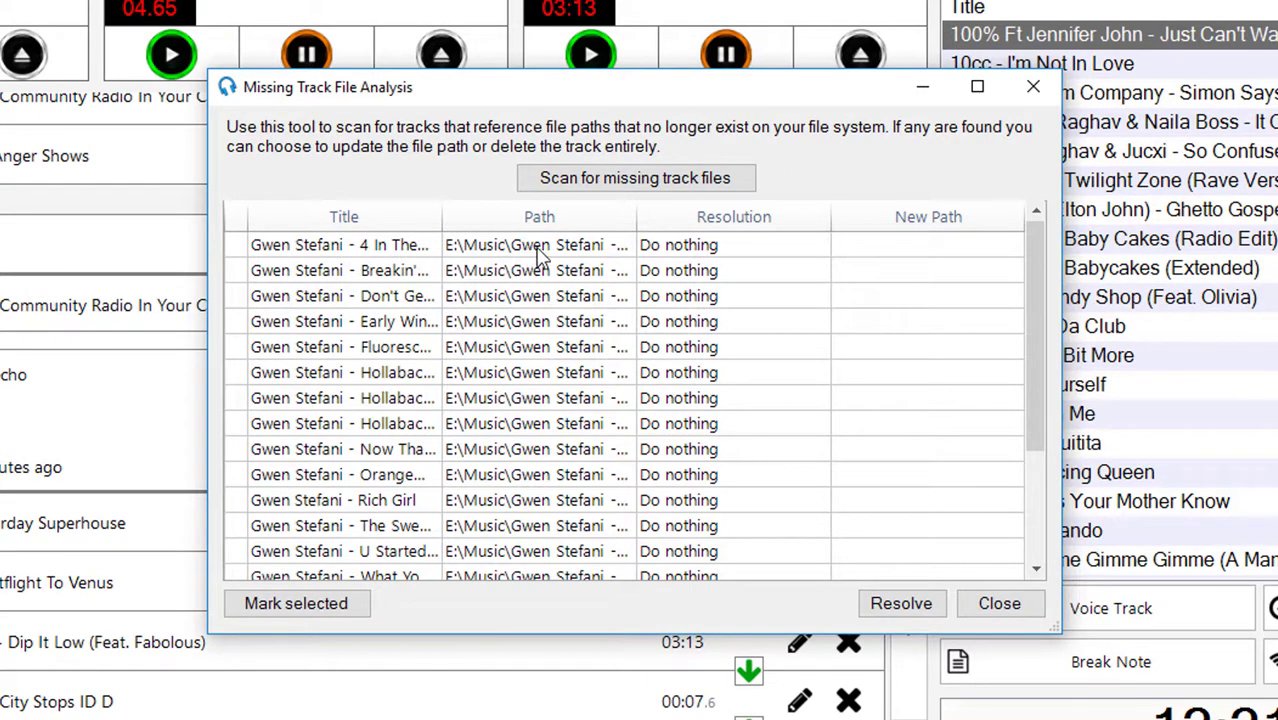
mouse_move(642, 221)
left_mouse_down()
mouse_move(725, 211)
mouse_move(631, 208)
left_mouse_up()
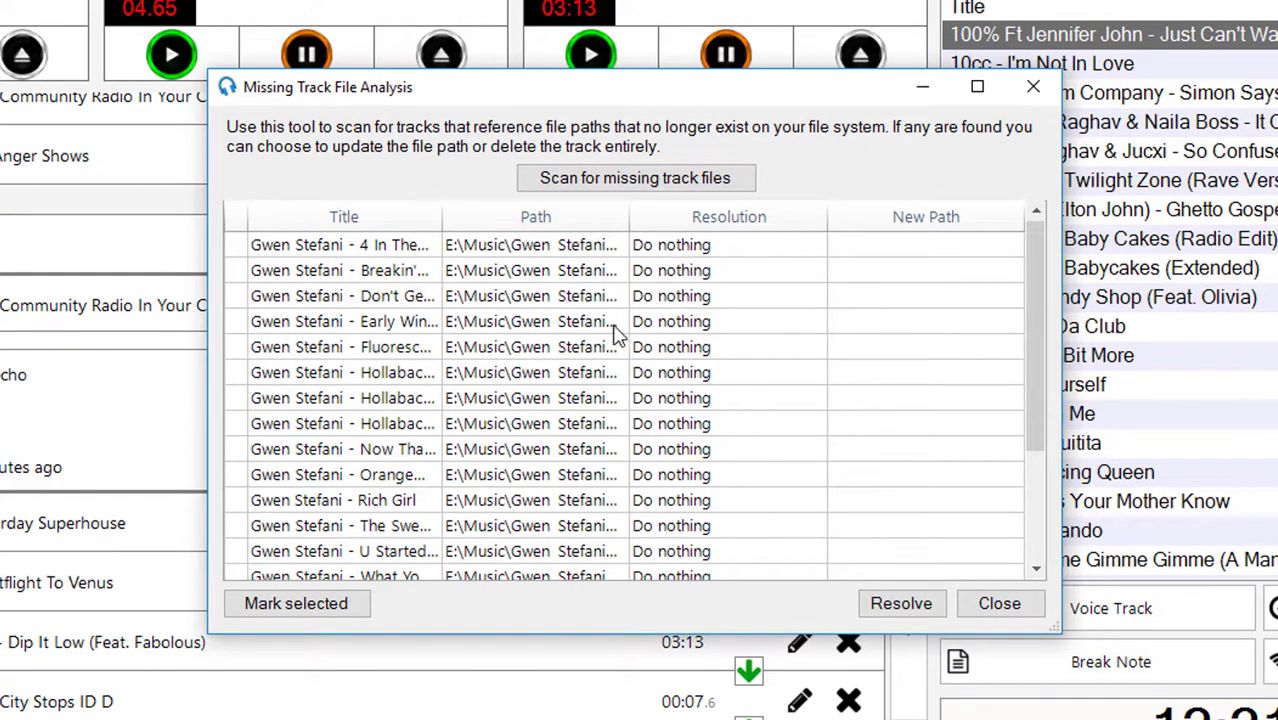
- Set 4 In The Morning's resolution to Update path and browse for its new file
left_click(726, 255)
left_click(705, 256)
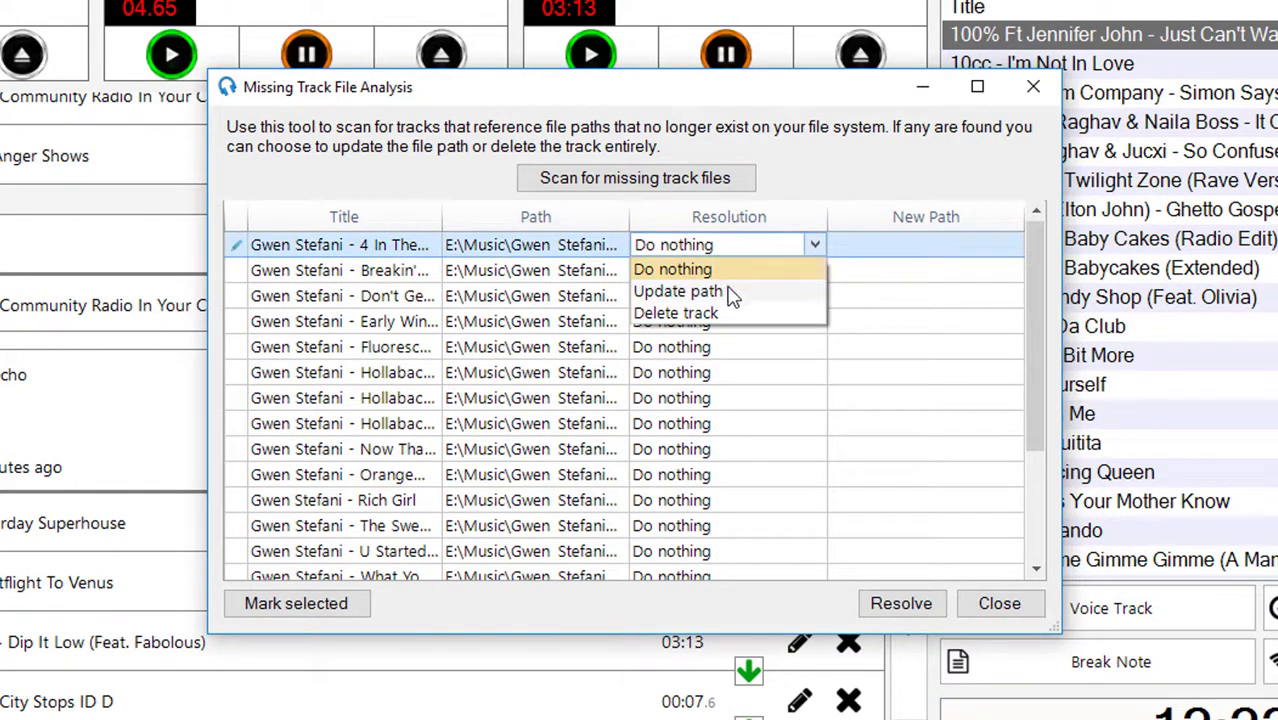
left_click(740, 290)
left_click(872, 245)
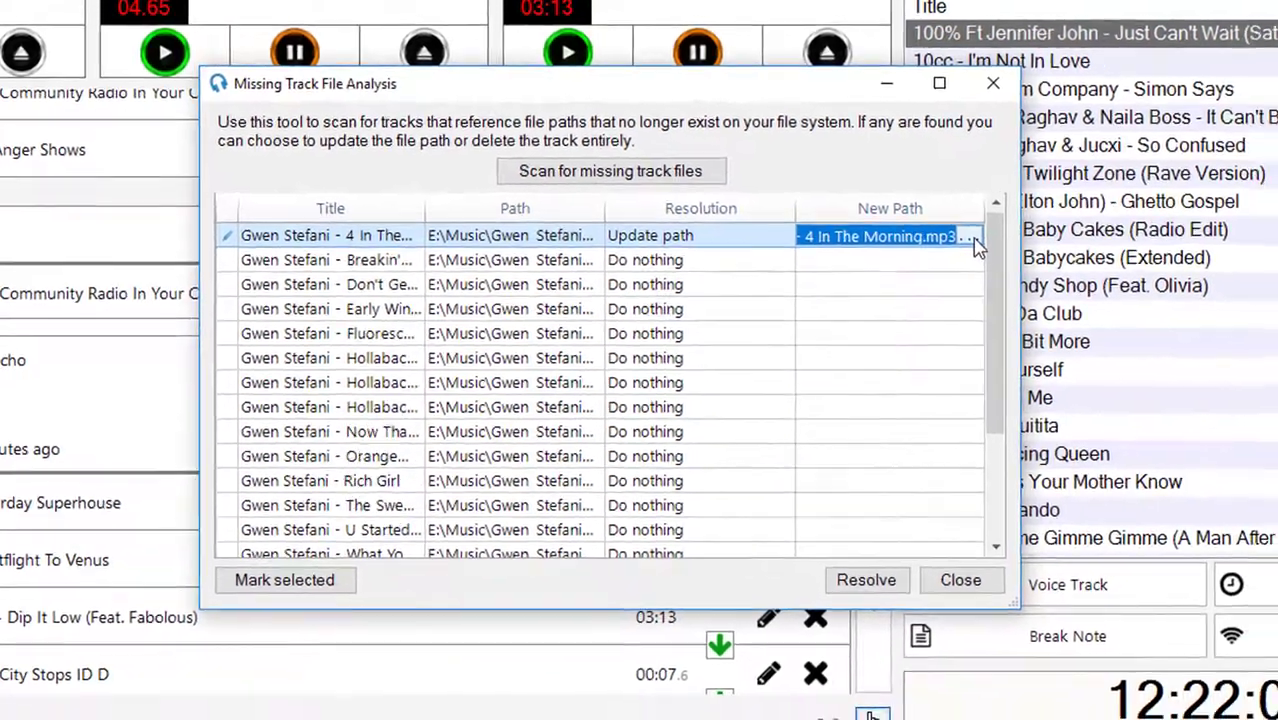
left_click(1008, 245)
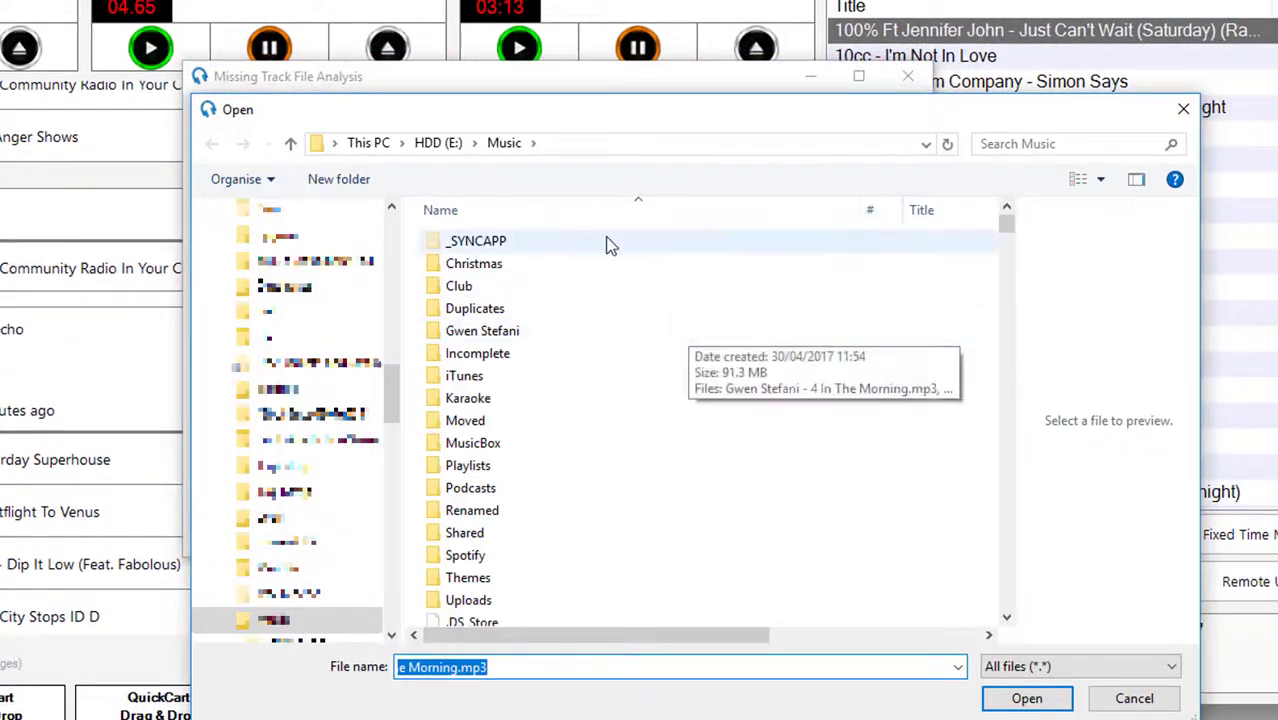
- Point 4 In The Morning to '4 In The Morning.mp3' in E:\Music\Gwen Stefani
double_click(496, 331)
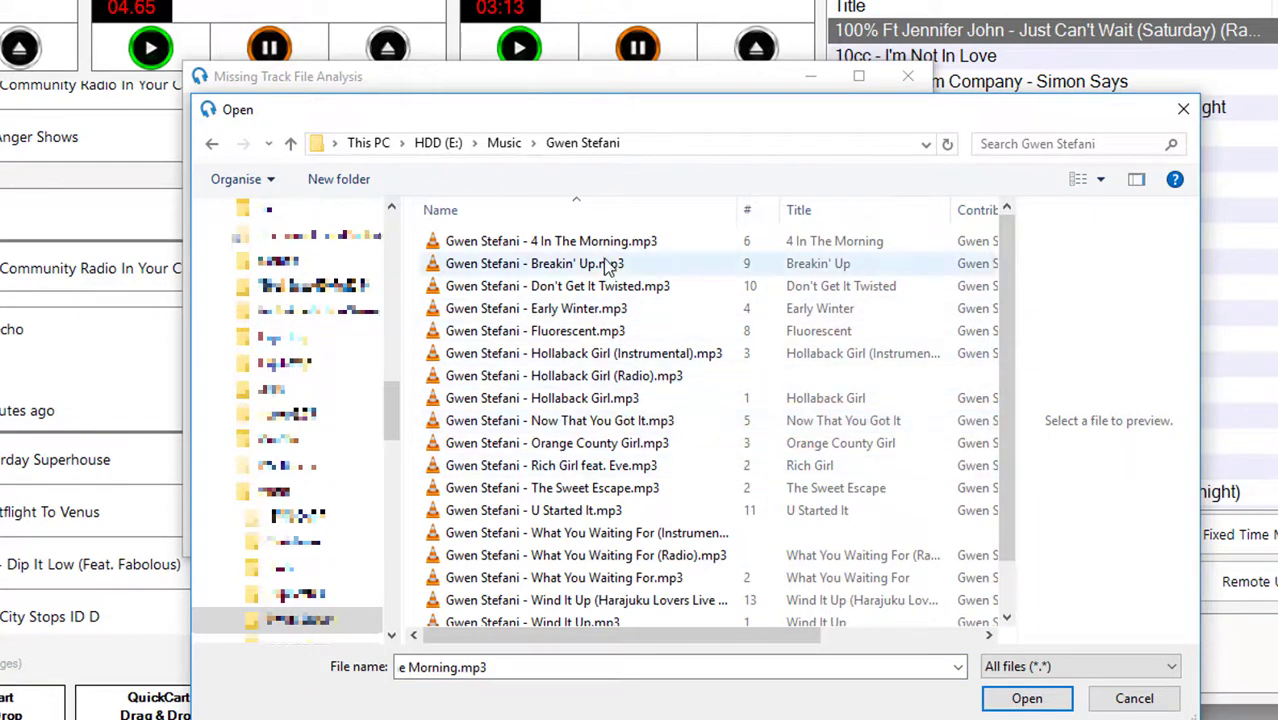
left_click(555, 243)
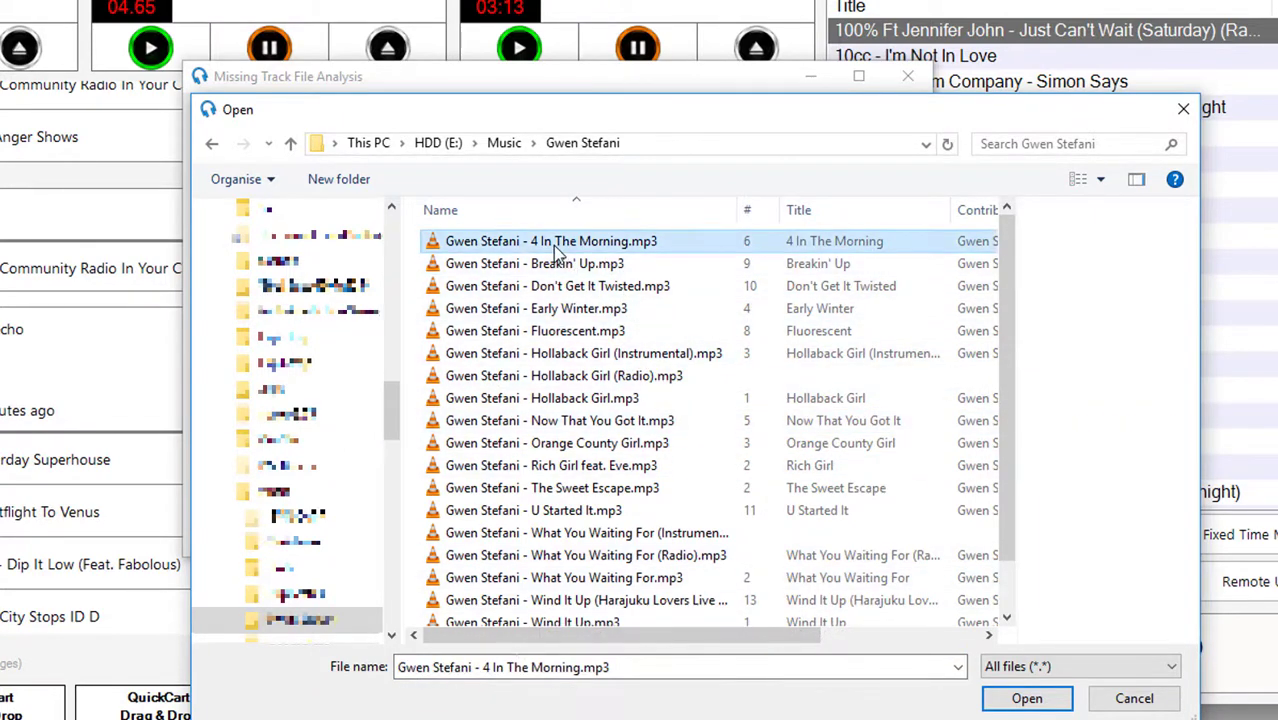
left_click(1026, 700)
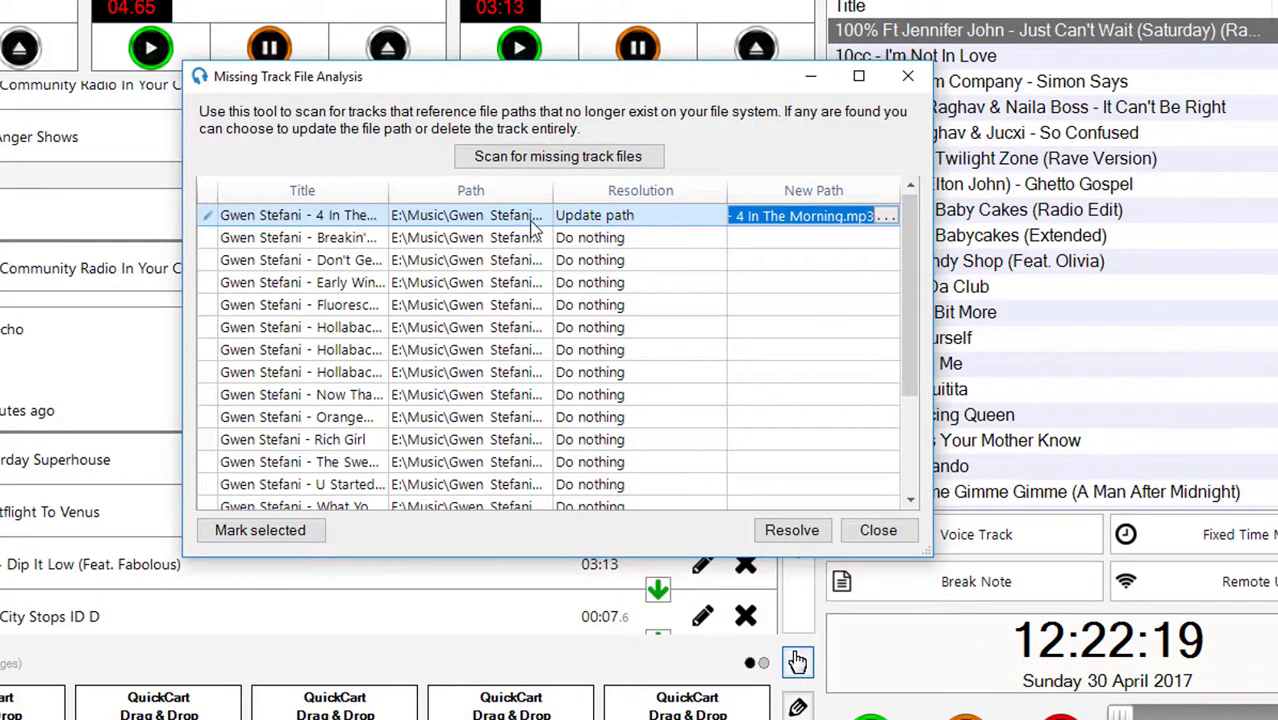
left_click(535, 226)
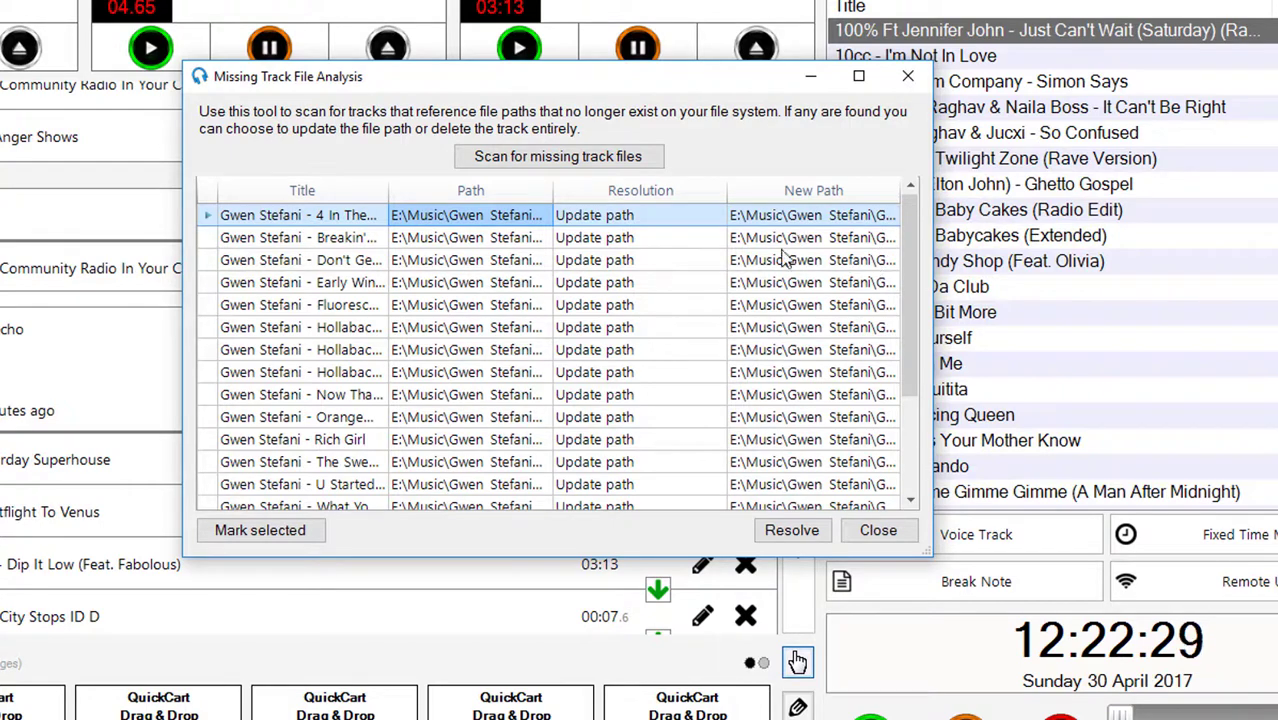
- Apply the path resolutions, rescan to confirm no missing files, and close the analysis
left_click(828, 536)
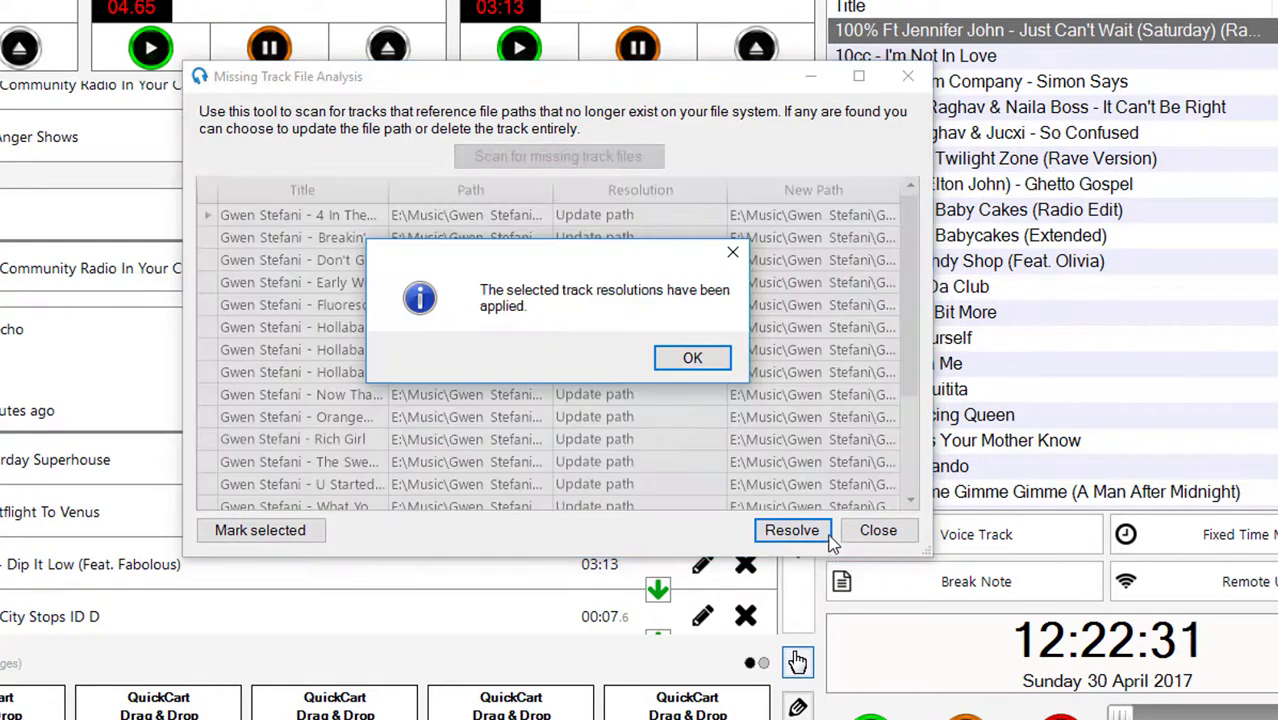
left_click(706, 360)
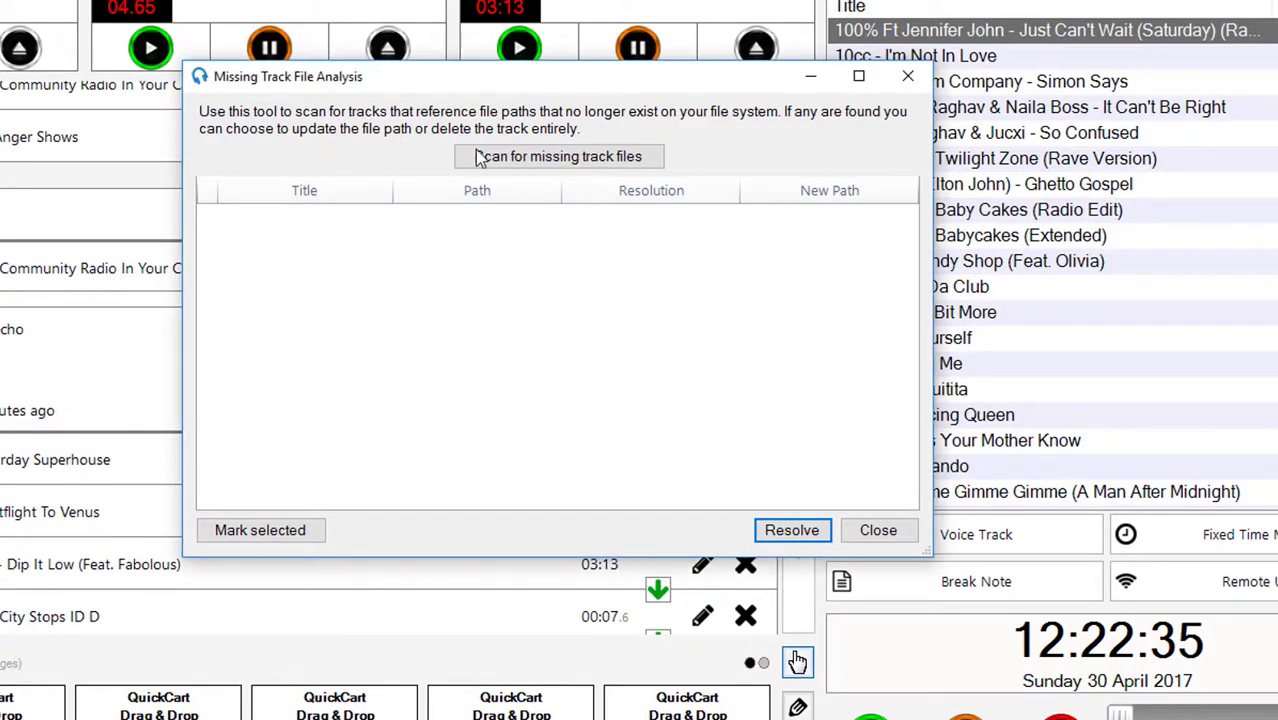
left_click(640, 162)
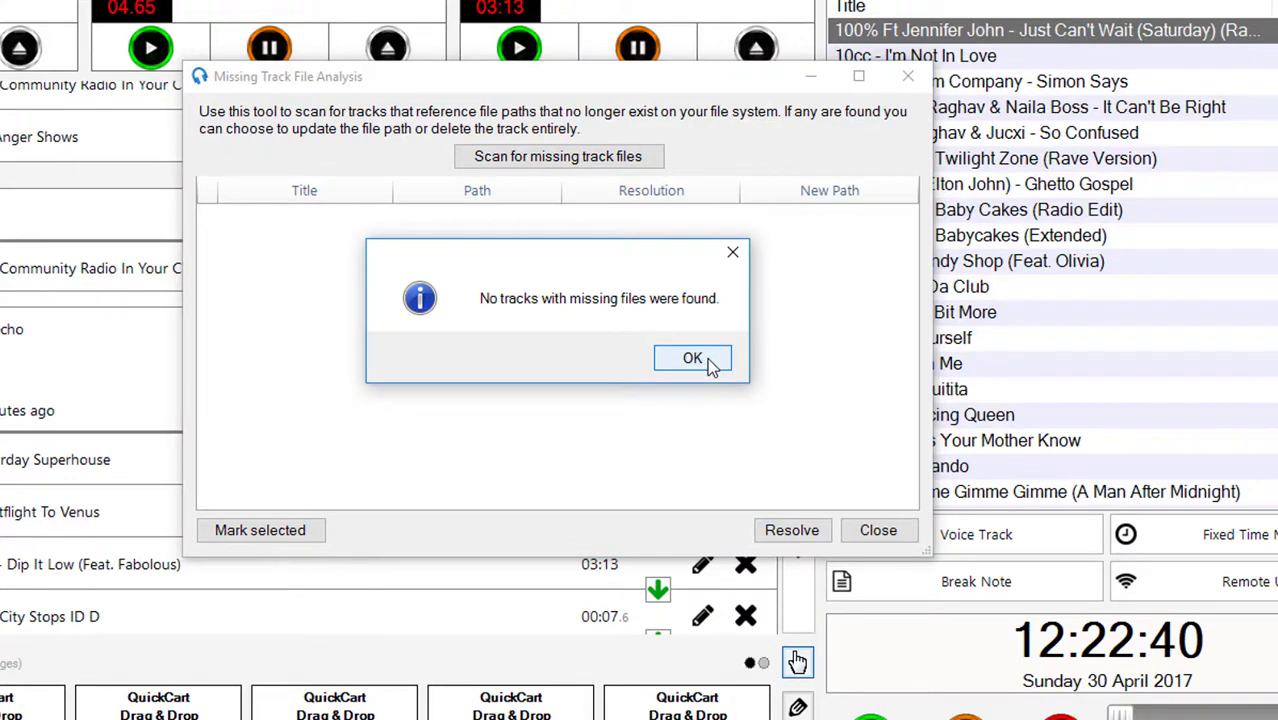
left_click(708, 362)
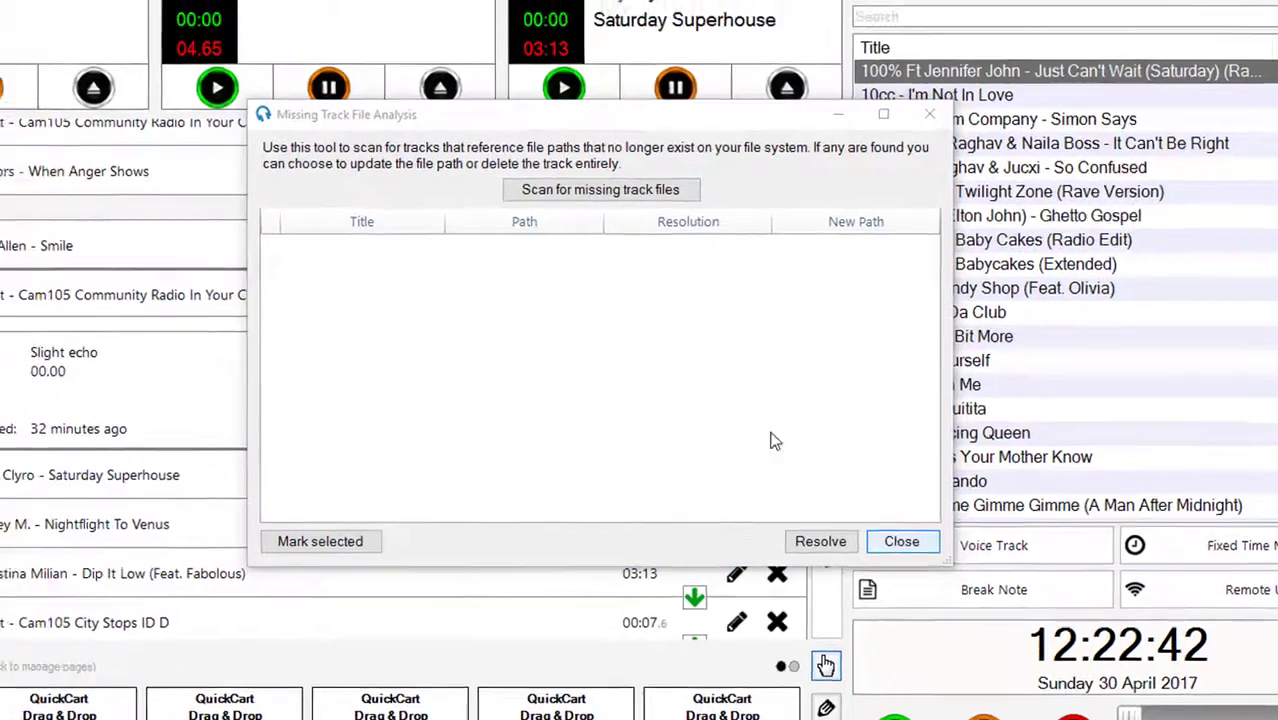
left_click(877, 537)
- Scan for duplicate track files and remove the Natasha Bedingfield and Kaiser Chiefs duplicates
left_click(108, 29)
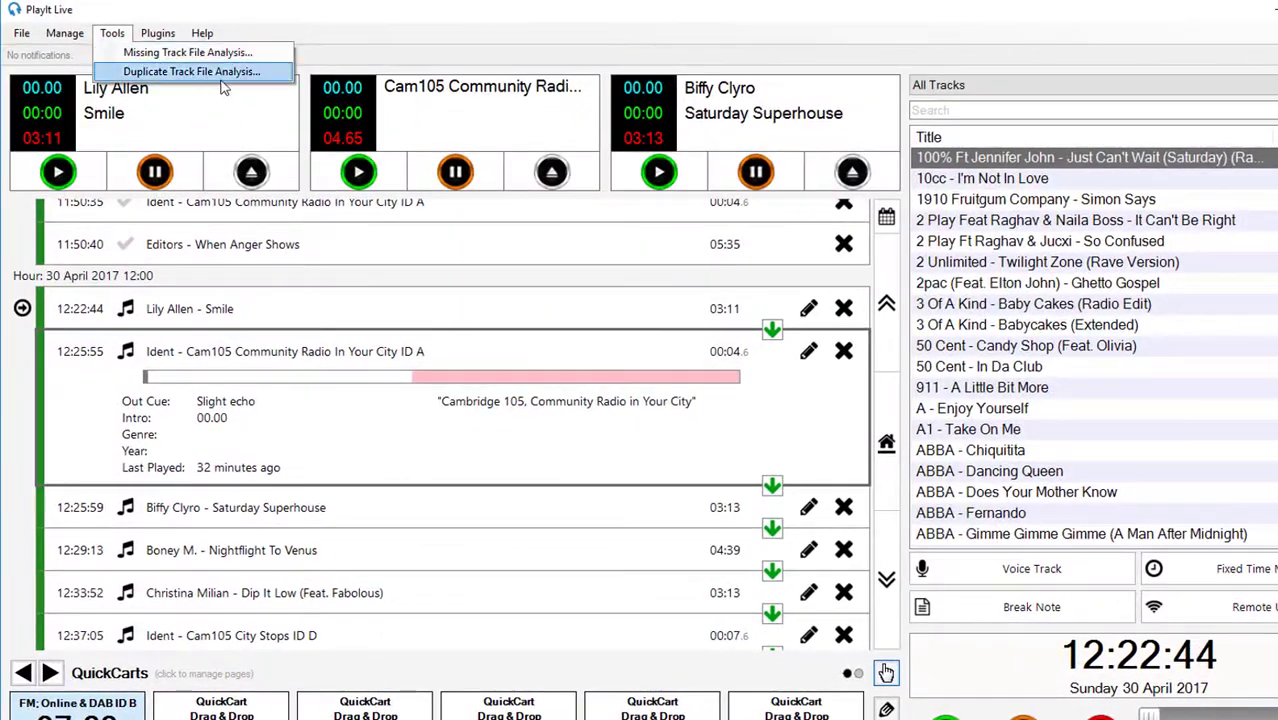
left_click(222, 78)
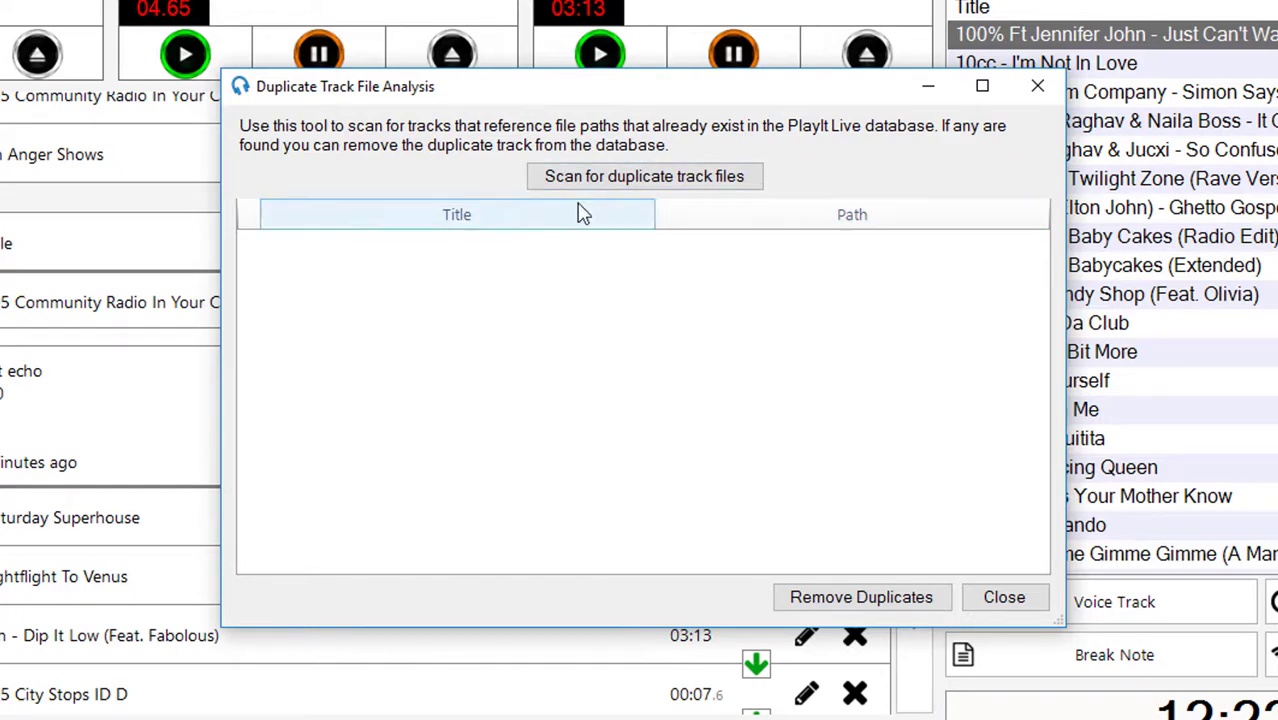
left_click(755, 182)
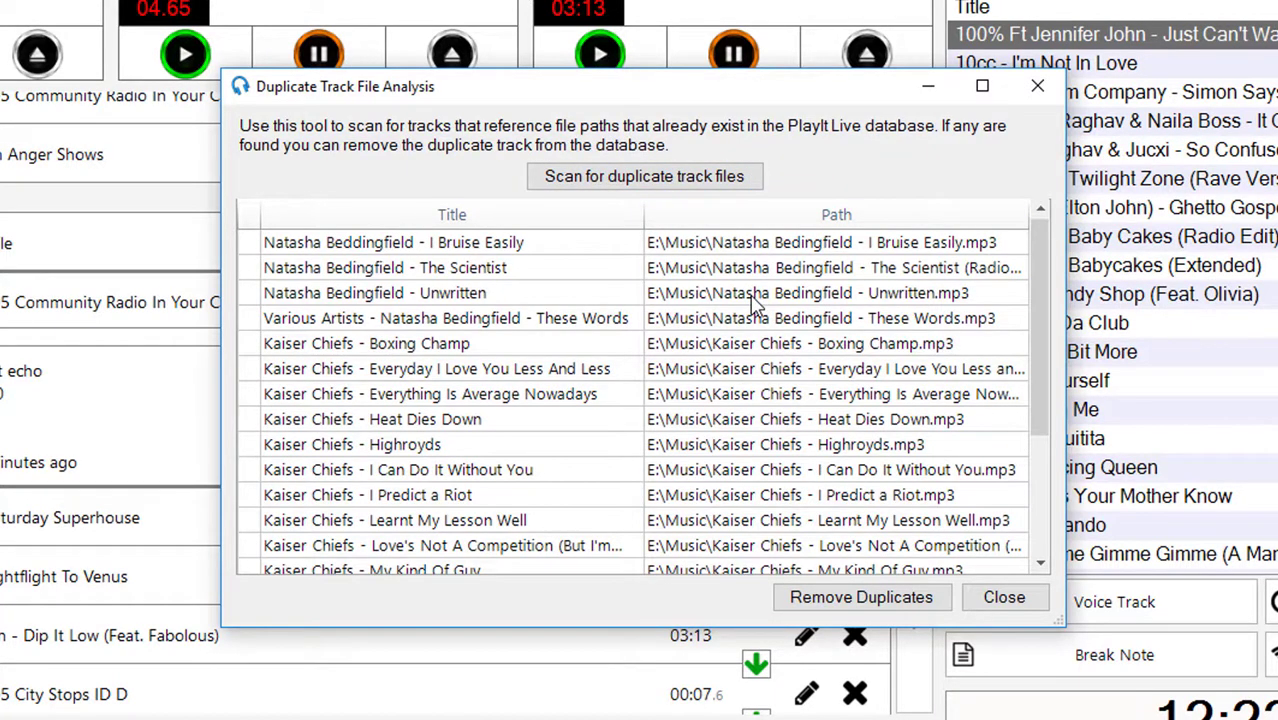
scroll(757, 305, "down", 2)
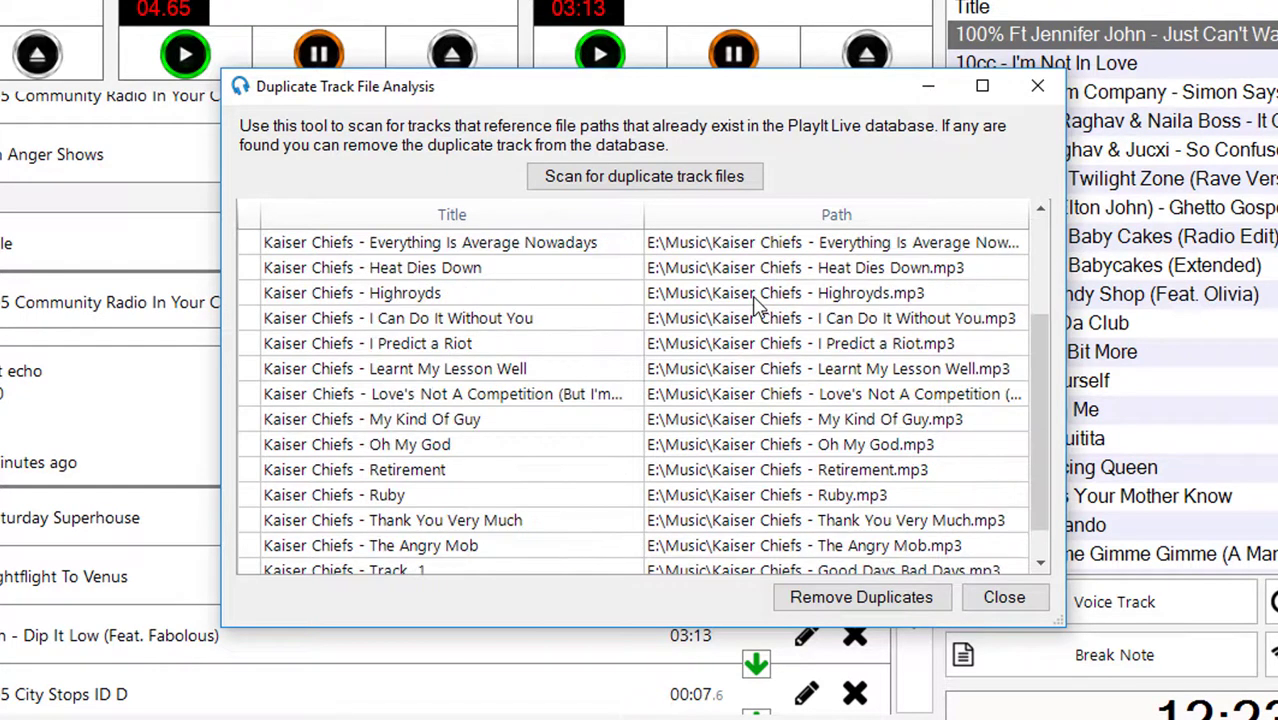
scroll(757, 305, "up", 2)
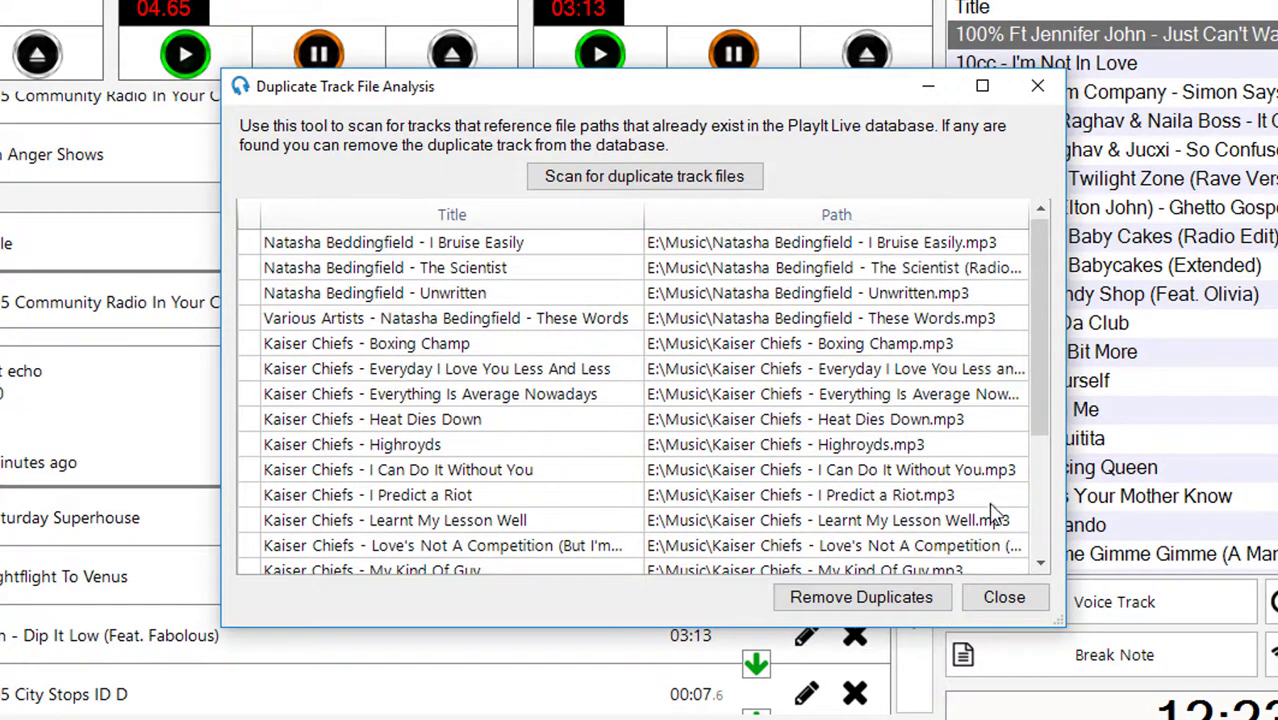
left_click(945, 598)
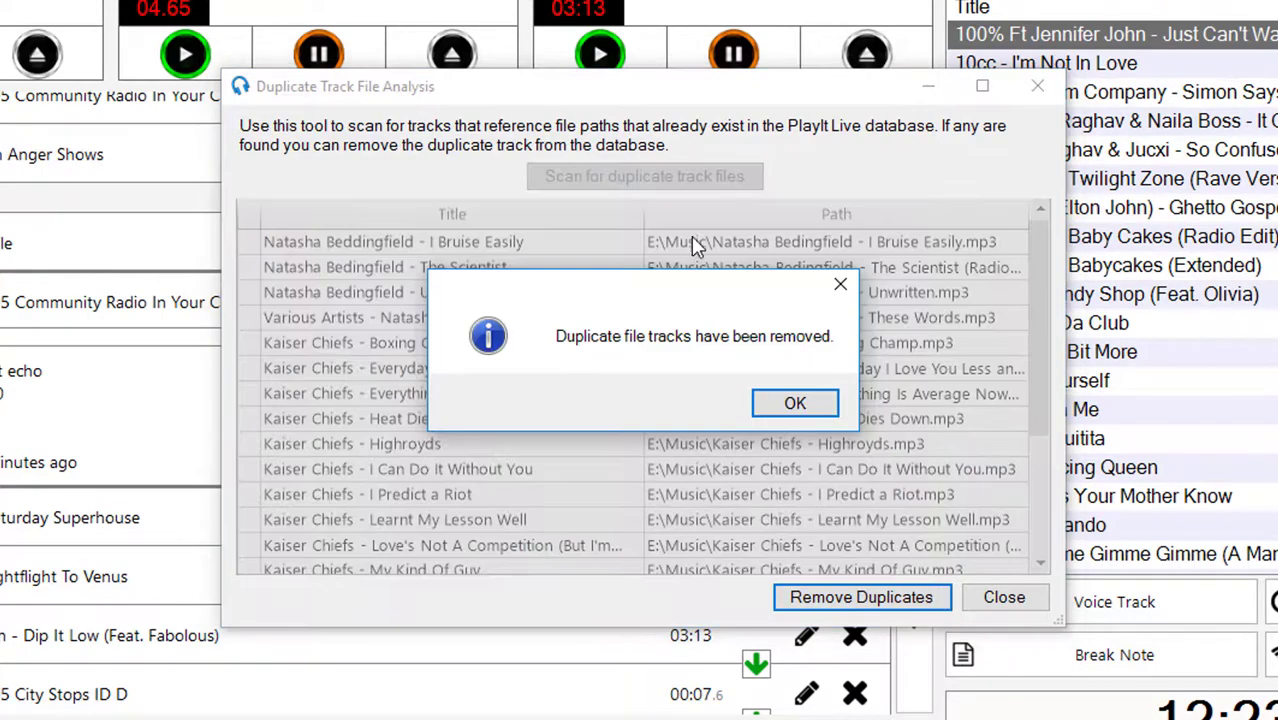
left_click(830, 415)
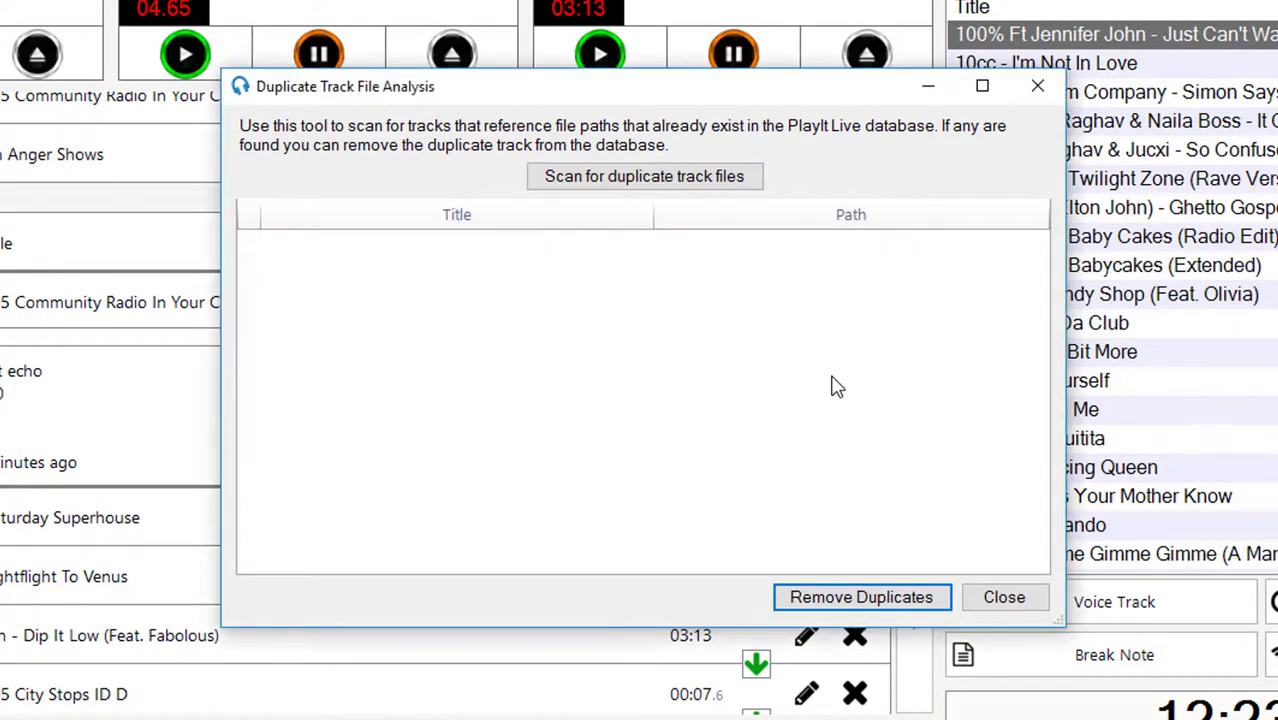
- Dismiss the Duplicate Track File Analysis window to return to the playout log and library
left_click(1003, 597)
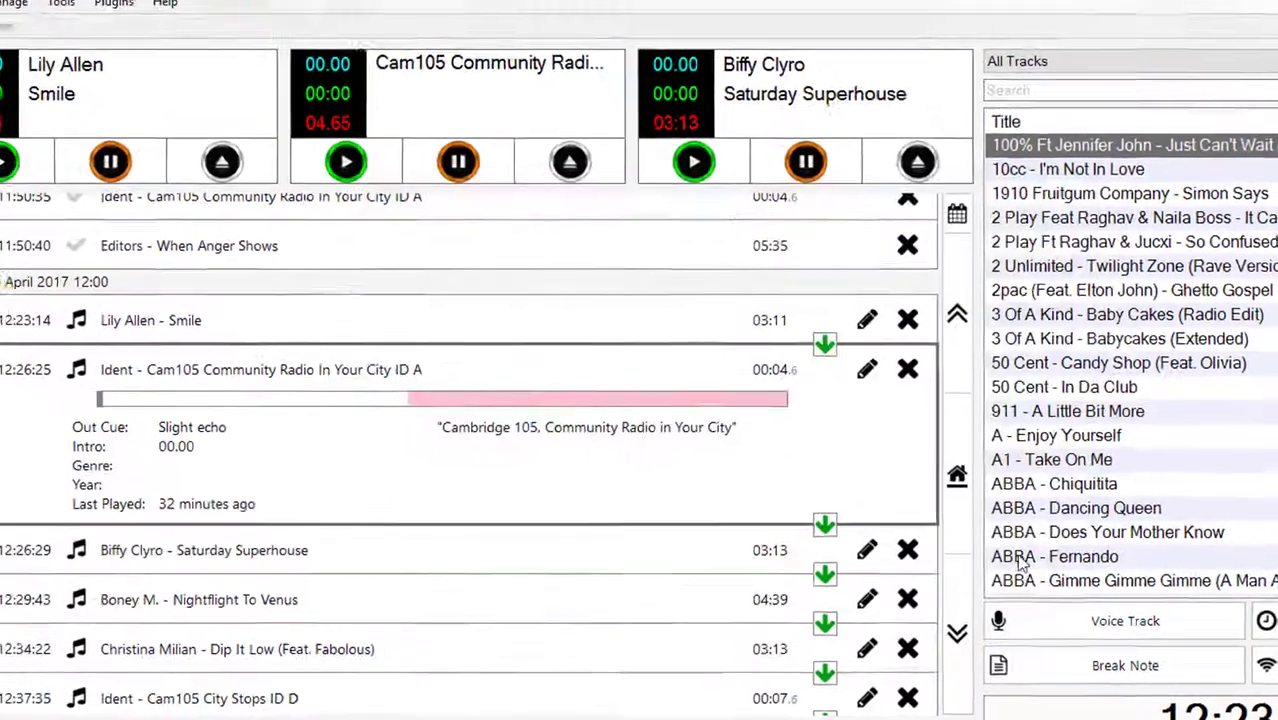